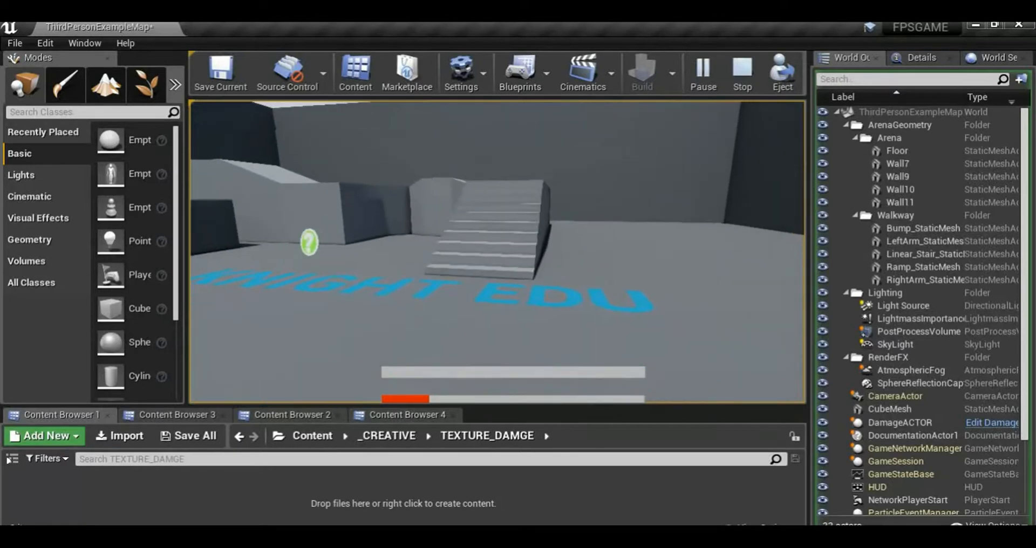
Play-test the level by walking the character up to the stairs and across the arena, and end the play session
key("w")
key("w")
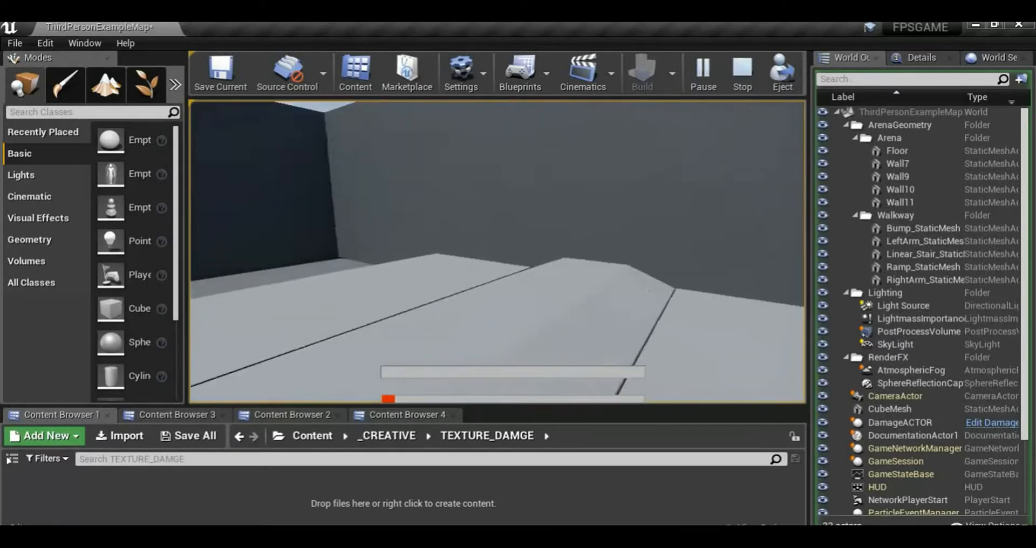
key("w")
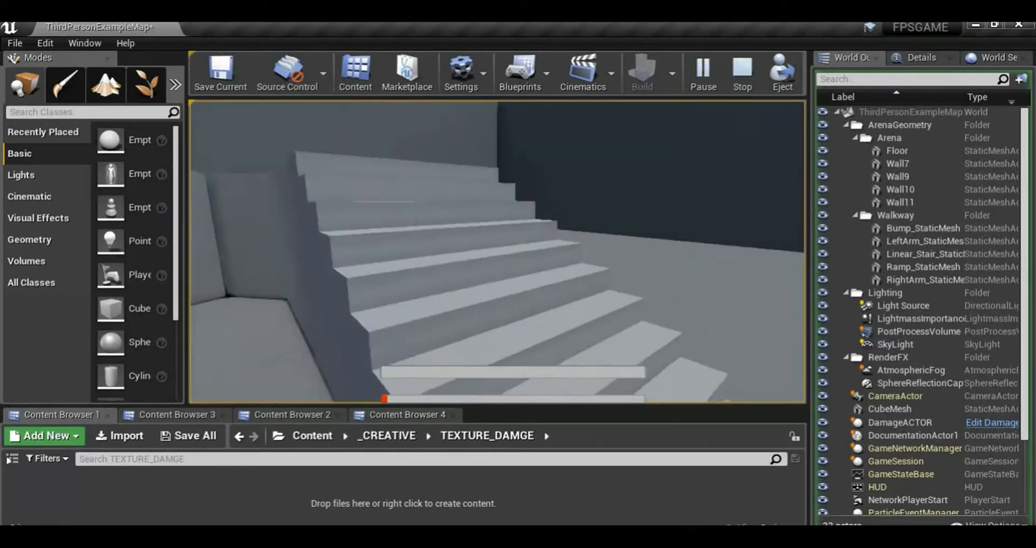
key("s")
key("w")
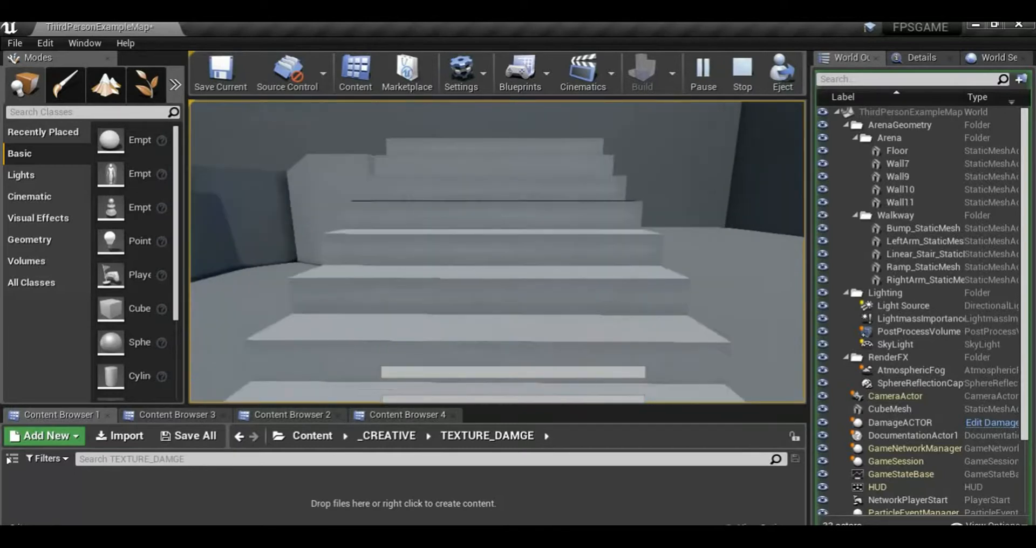
key("Escape")
right_click_drag(356, 219, 211, 232)
key("s")
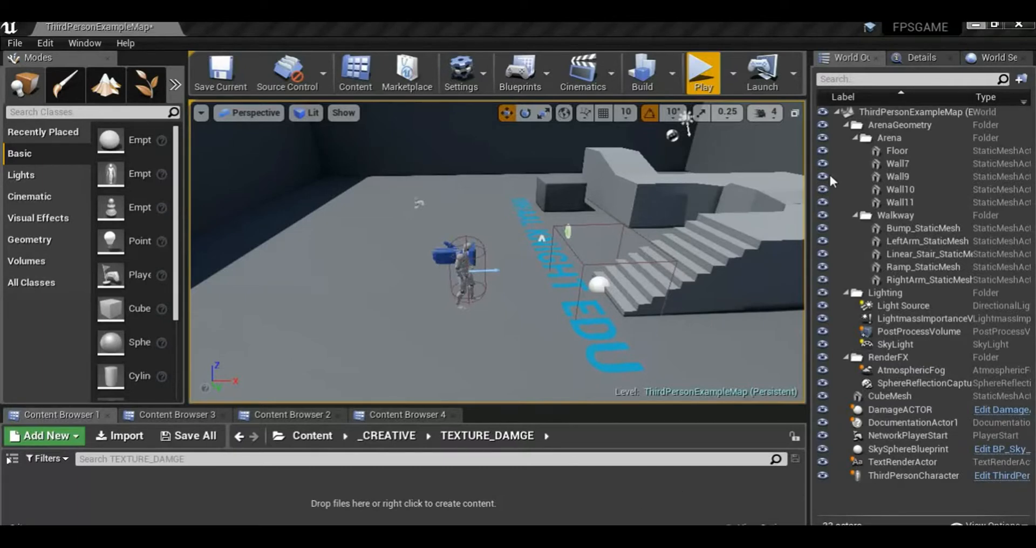
Import the RedVignette image from the file explorer into the TEXTURE_DAMGE folder
left_click(975, 26)
left_click_drag(219, 250, 151, 500)
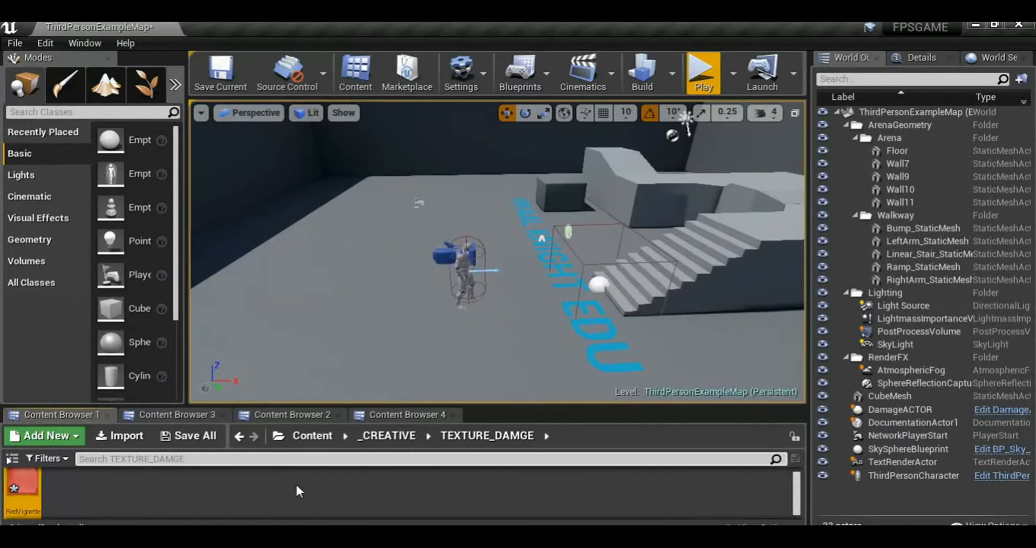
Create a Widget Blueprint in the _CREATIVE/FPS_BLUEPRINT folder, keeping its default name
left_click(388, 434)
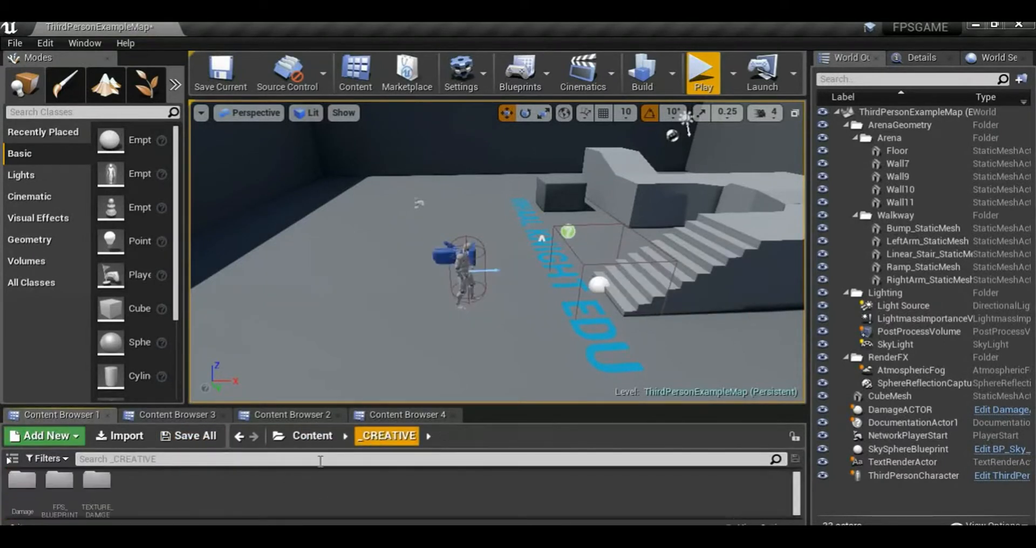
double_click(68, 498)
right_click(137, 504)
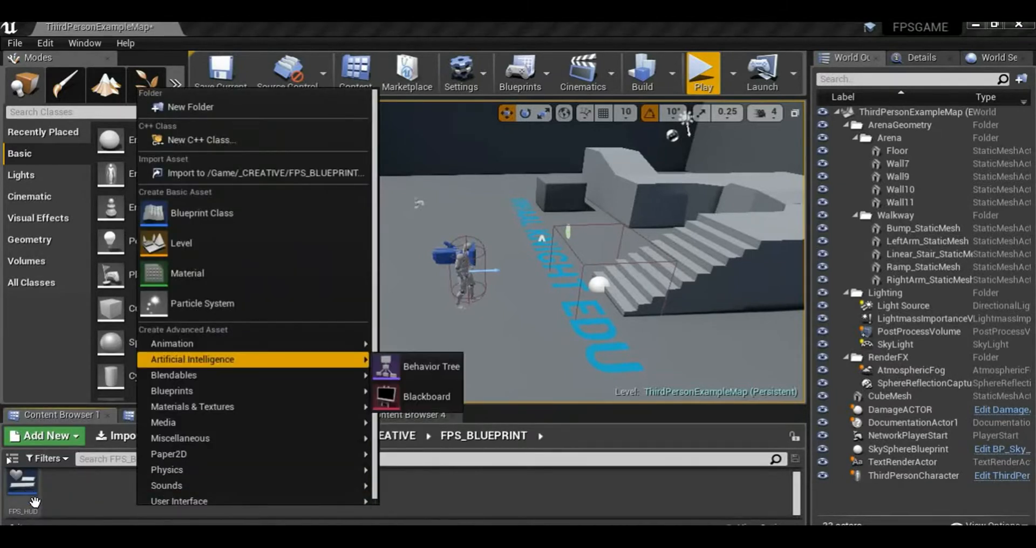
mouse_move(226, 499)
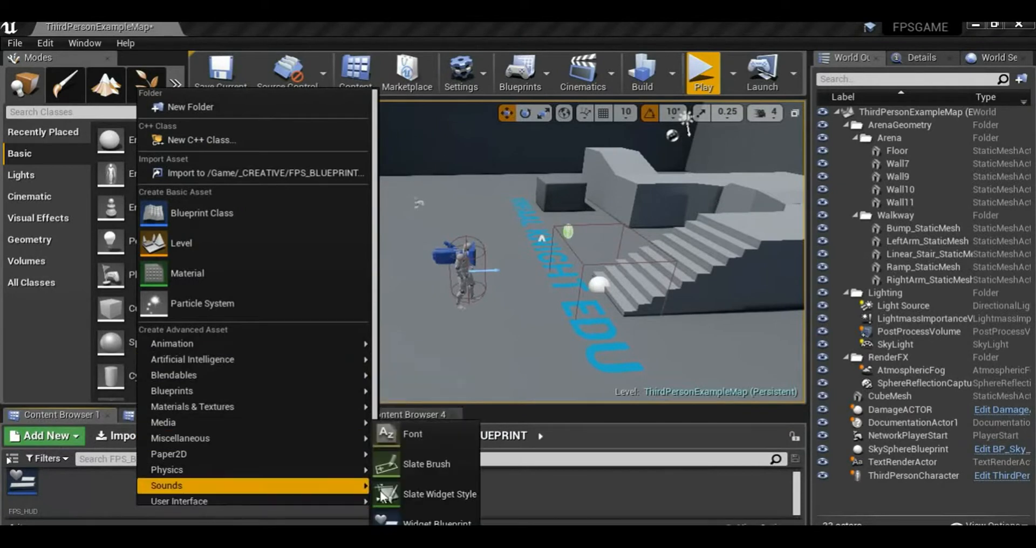
left_click(420, 521)
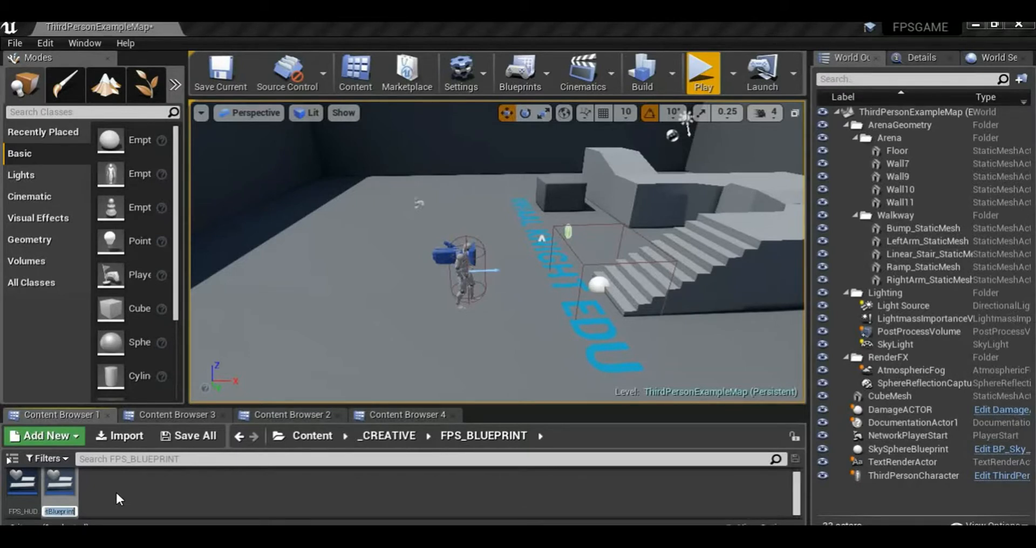
key("Return")
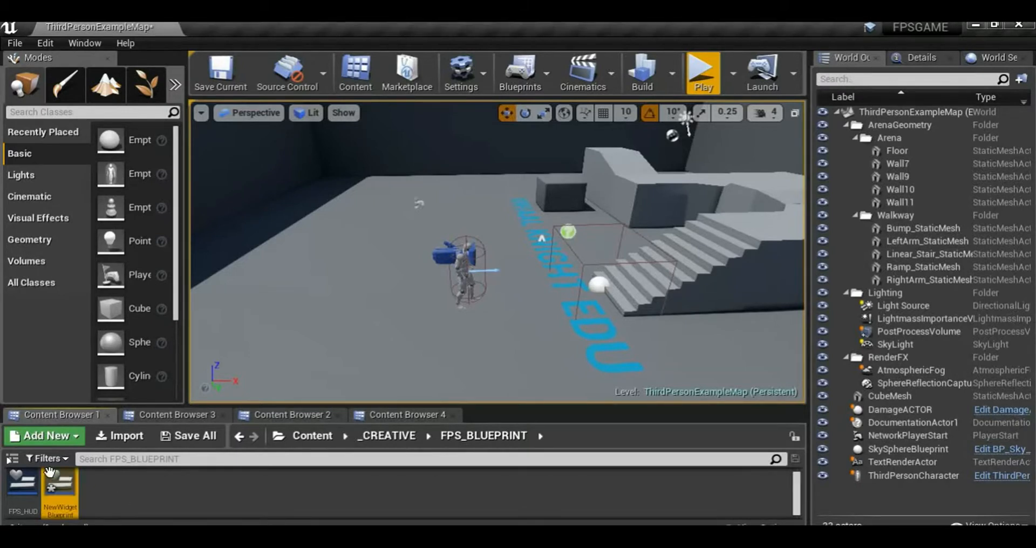
Rename the new widget blueprint to RedVignette and open it for editing
key("F2")
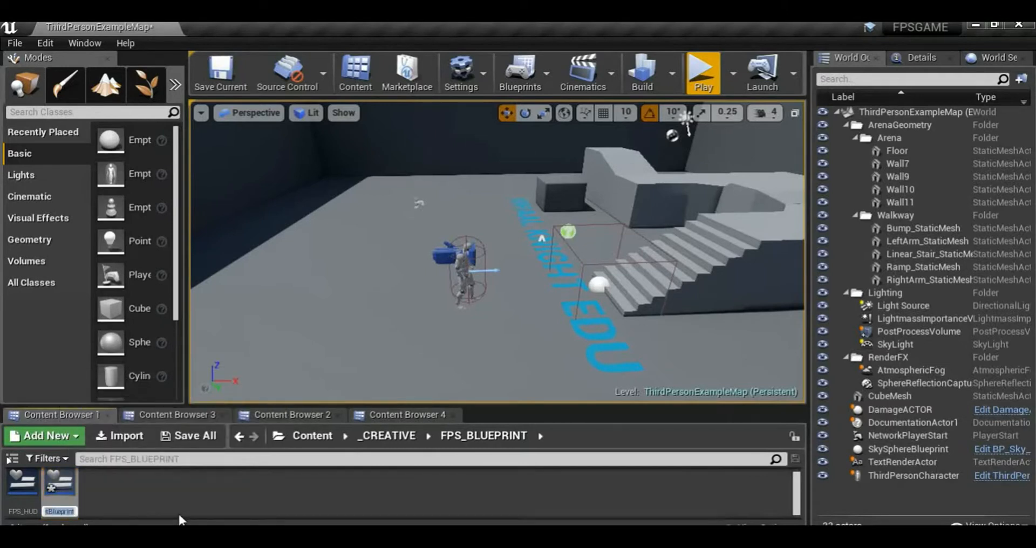
type("RedVignette")
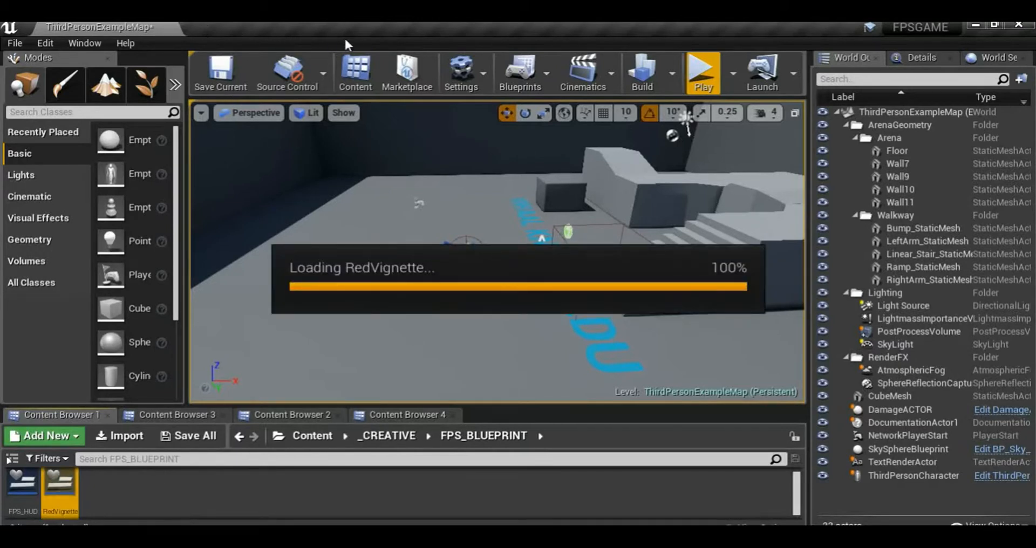
Add an Image widget near the middle of the Canvas Panel, at about X 896, Y 476
scroll(506, 249, "down", 2)
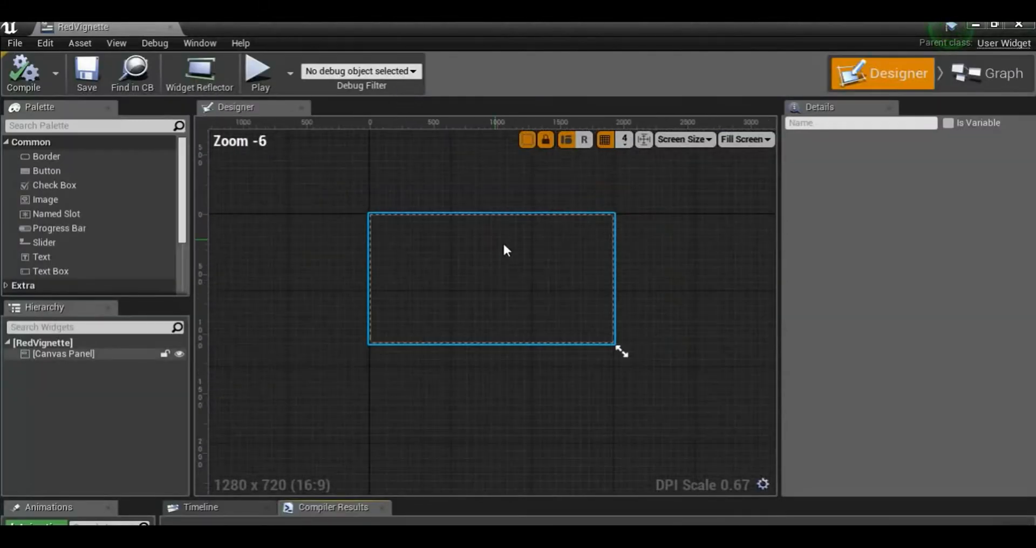
scroll(491, 267, "up", 2)
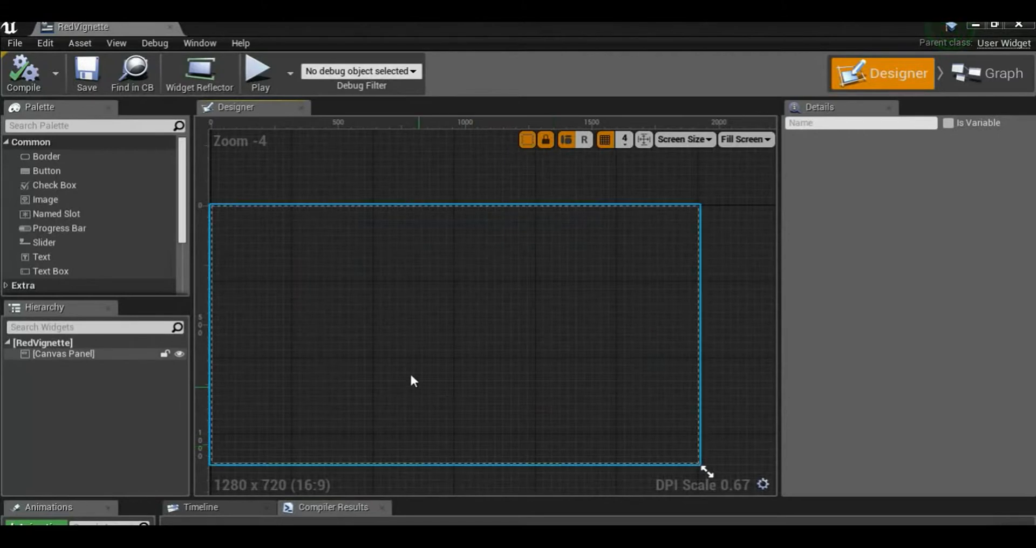
scroll(352, 341, "down", 1)
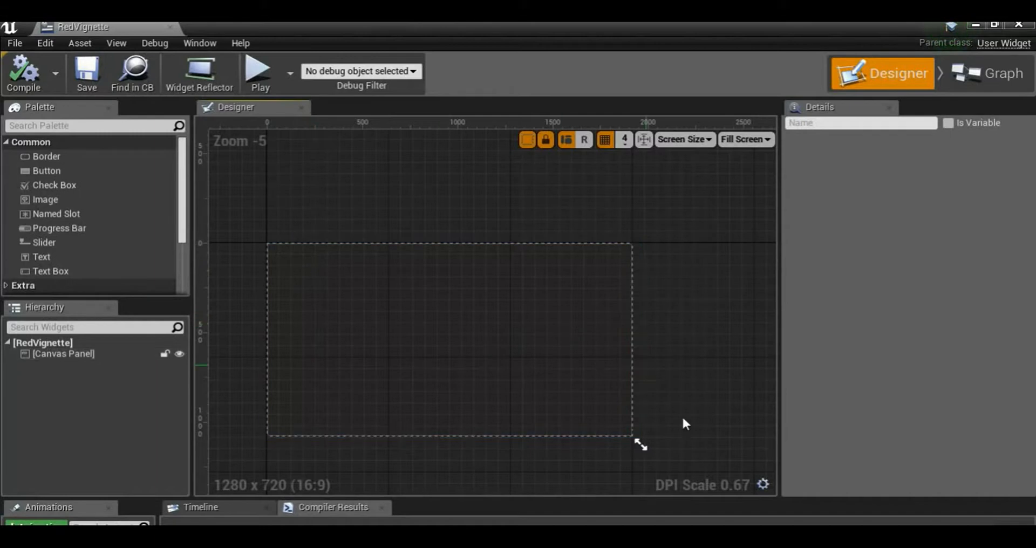
left_click_drag(29, 197, 457, 341)
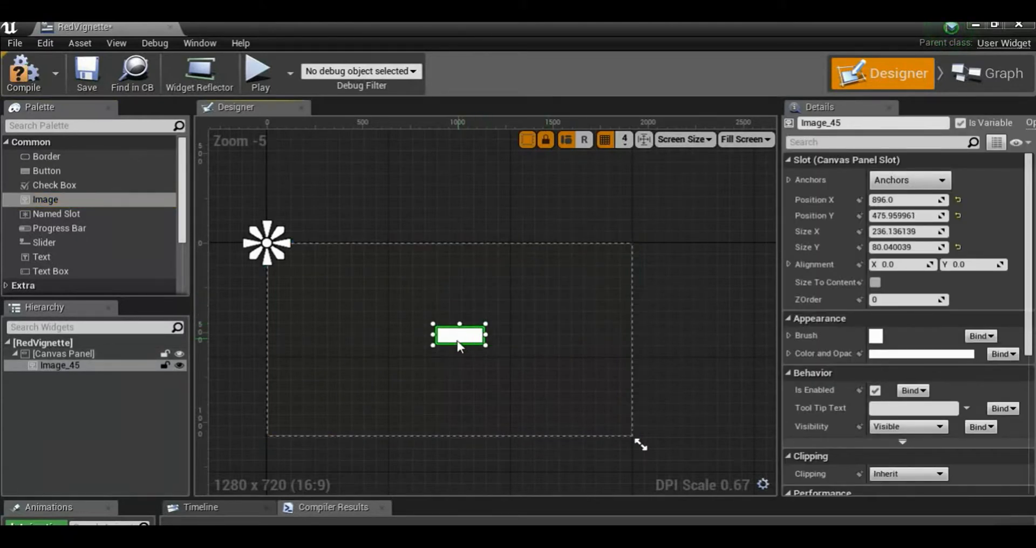
Set the image's Position X and Position Y to 0
left_click(912, 200)
type("0")
key("Return")
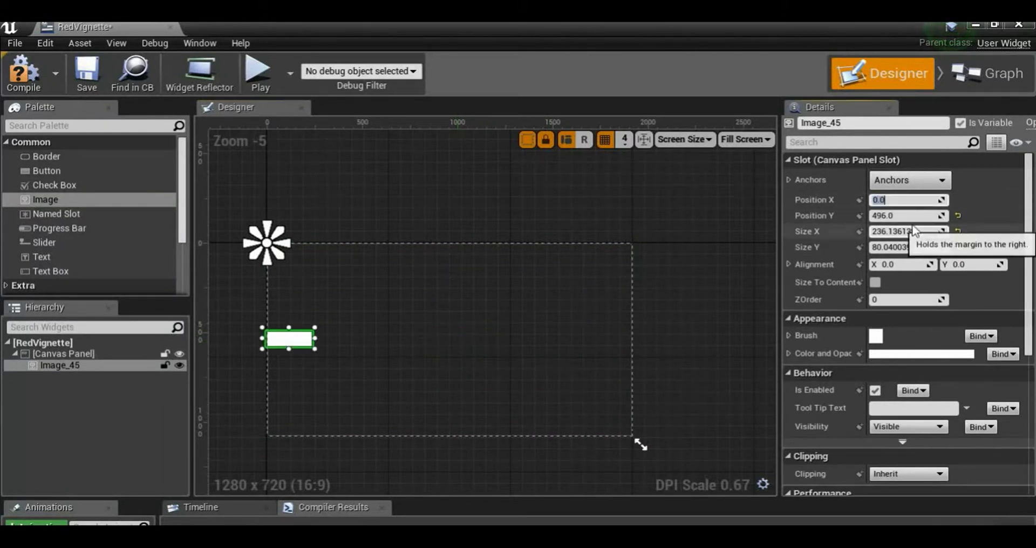
left_click(907, 216)
type("0")
key("Return")
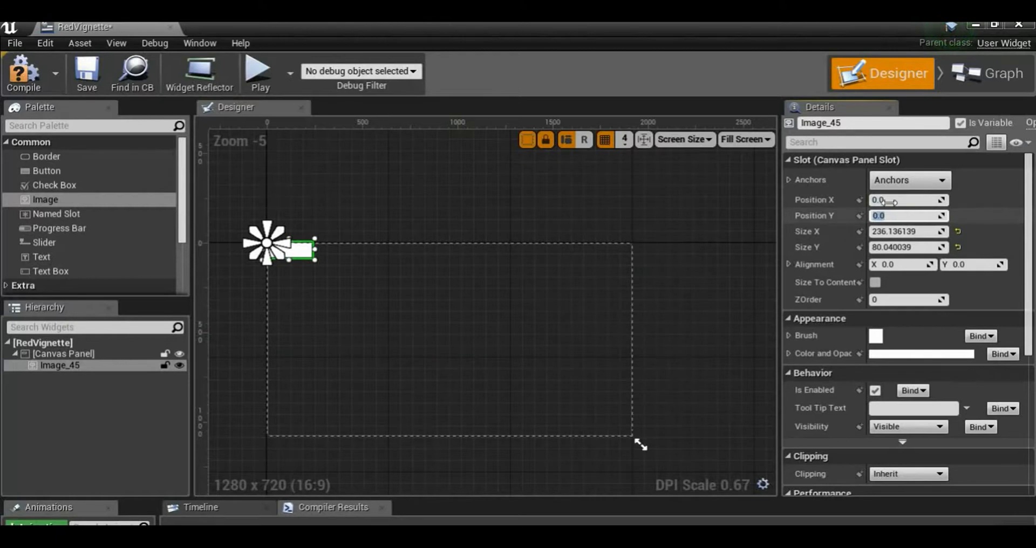
Anchor the image to the canvas centre and move it beside the anchor, to about X -317, Y -121
left_click(900, 179)
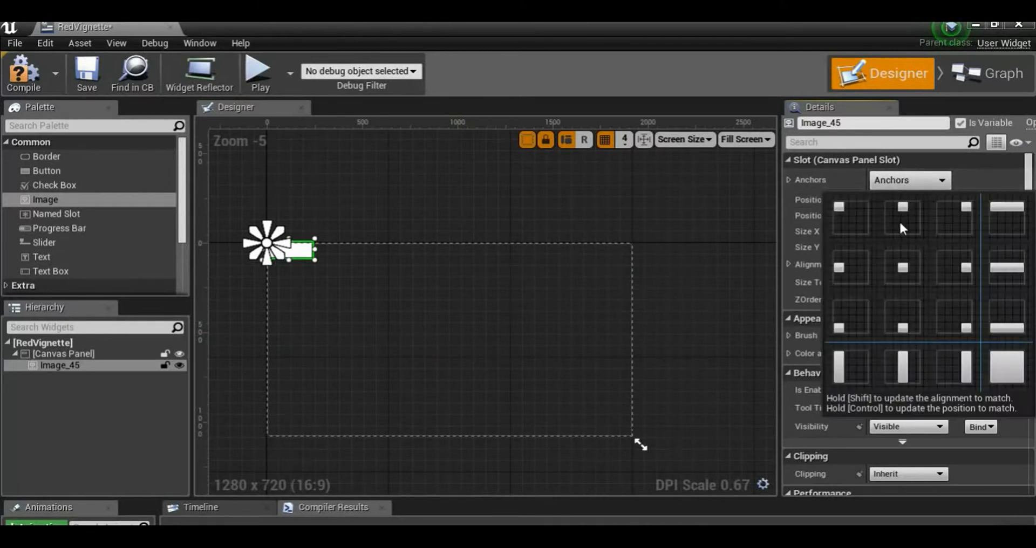
left_click(910, 267)
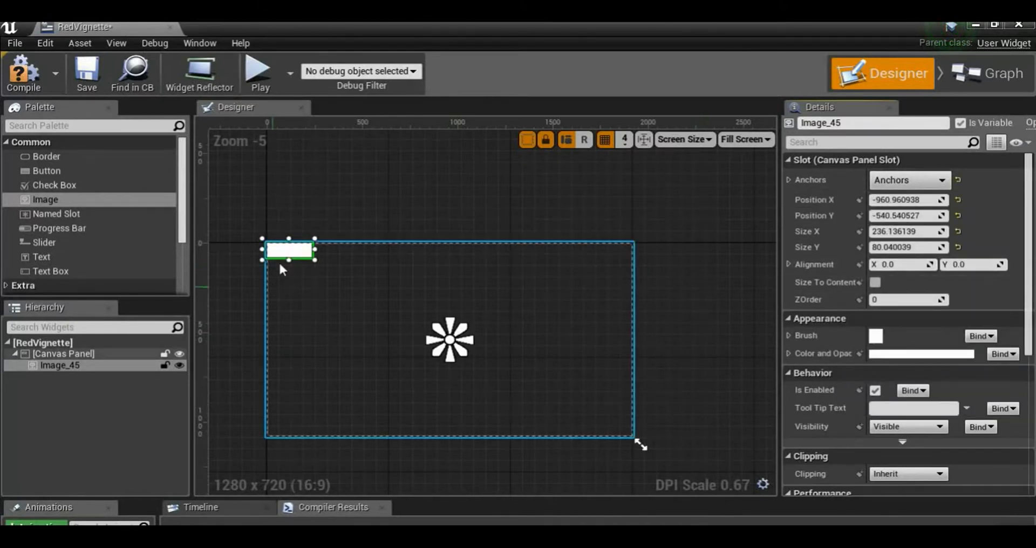
left_click_drag(302, 261, 412, 330)
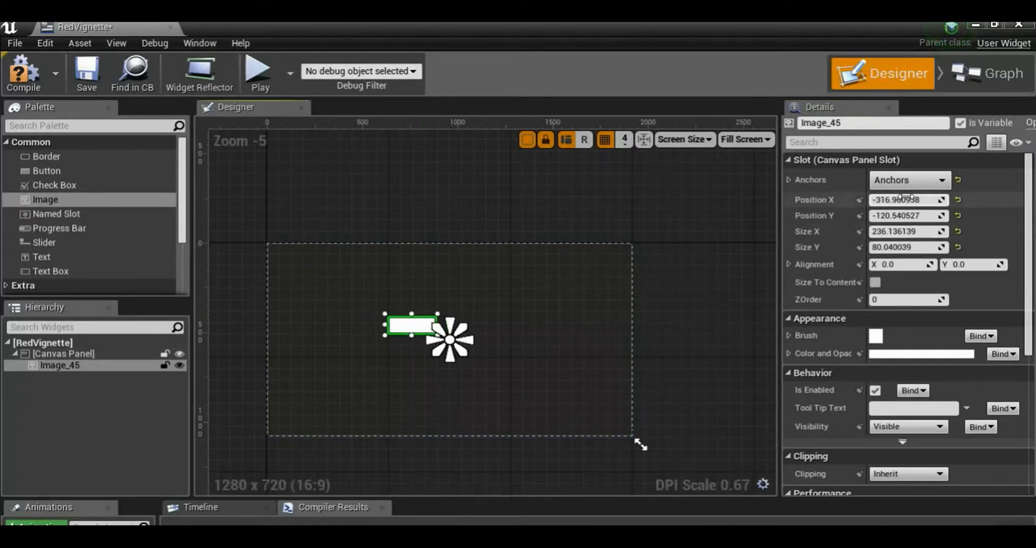
Set the image's size to 1920 by 1080
left_click(939, 231)
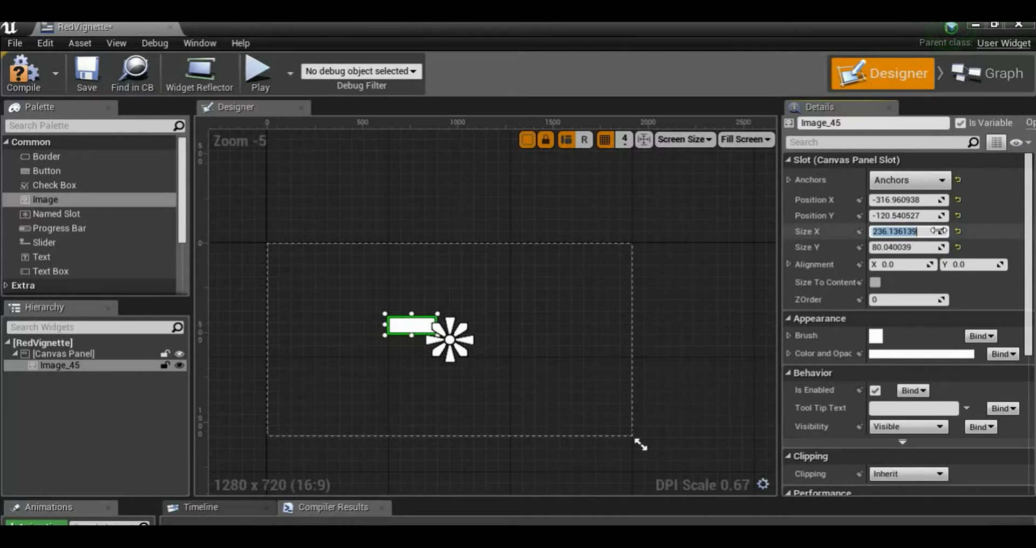
type("1920")
key("Return")
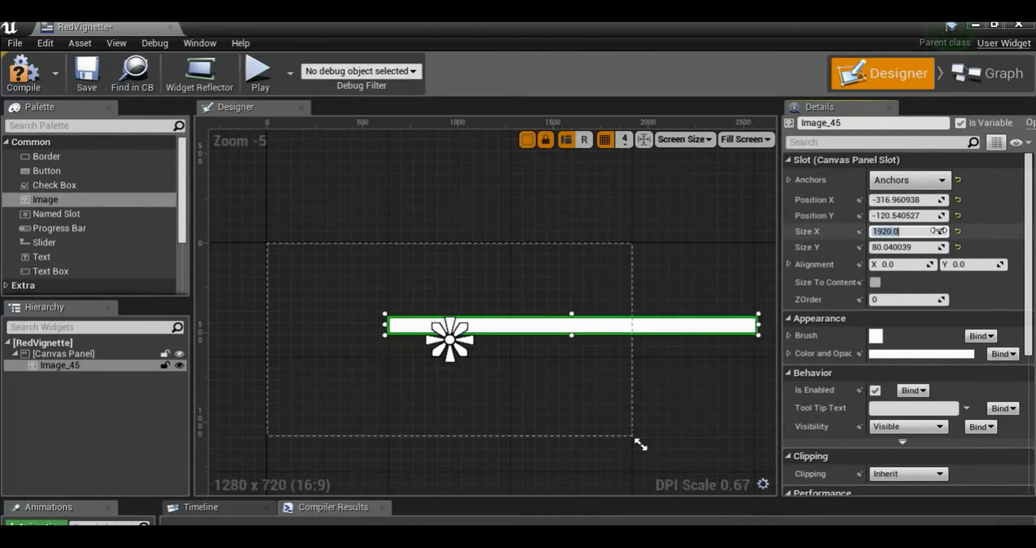
left_click(912, 248)
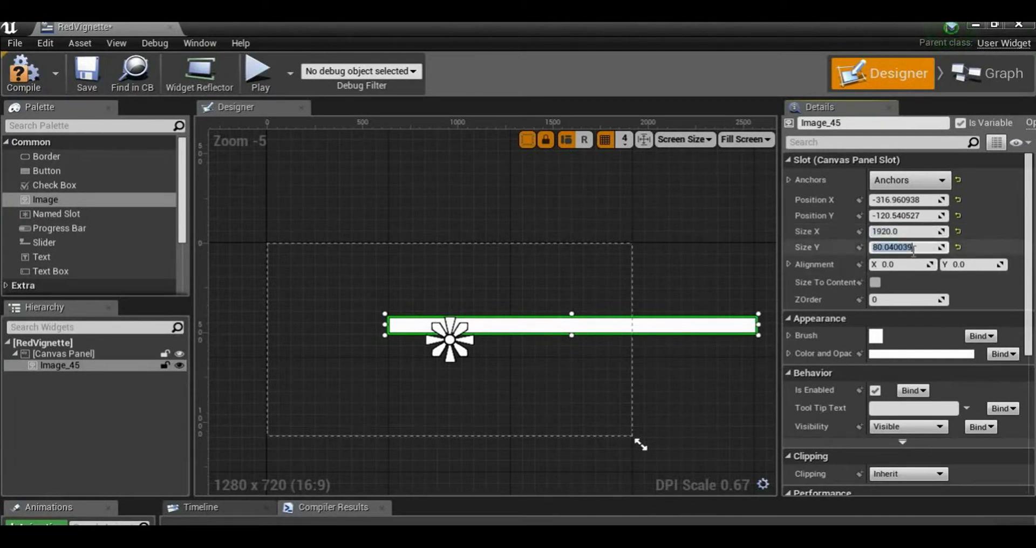
type("1080")
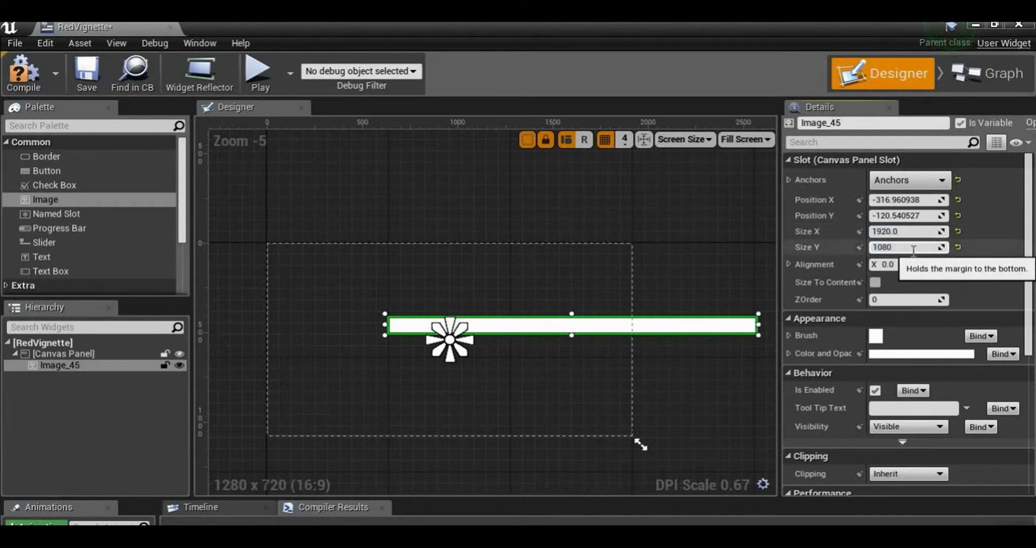
key("Return")
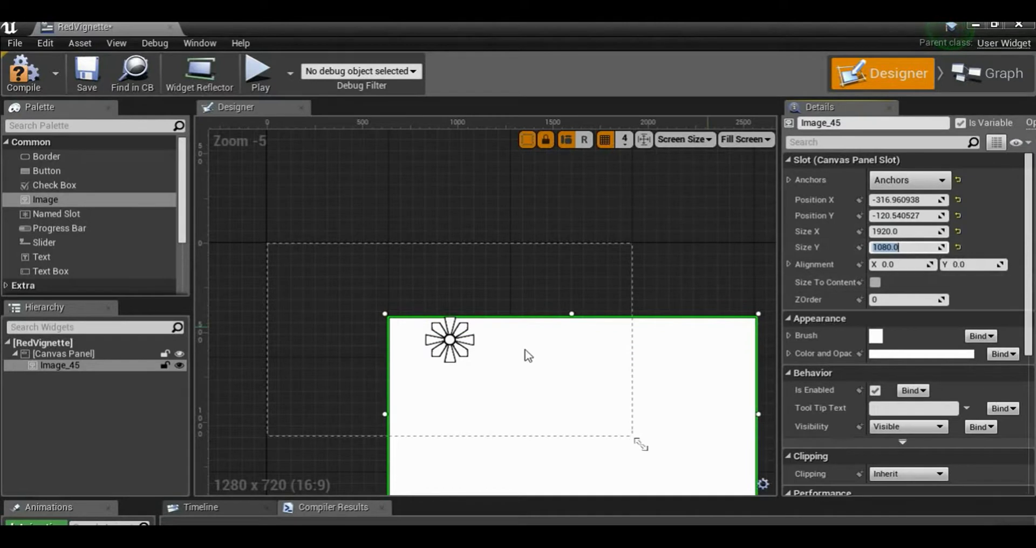
Set the image's Position Y and Position X to 0 relative to the centre anchor
left_click(929, 215)
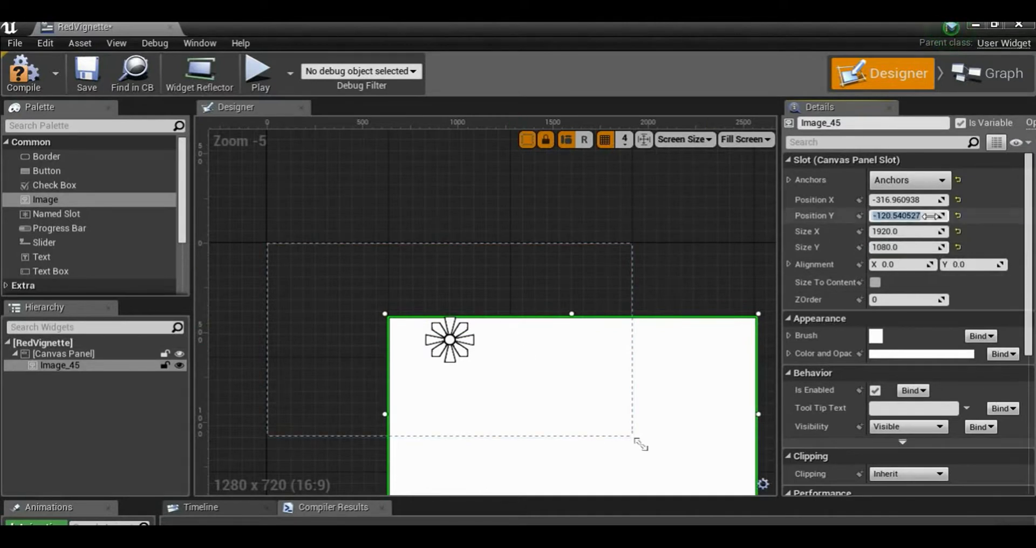
type("0")
key("Return")
left_click(912, 199)
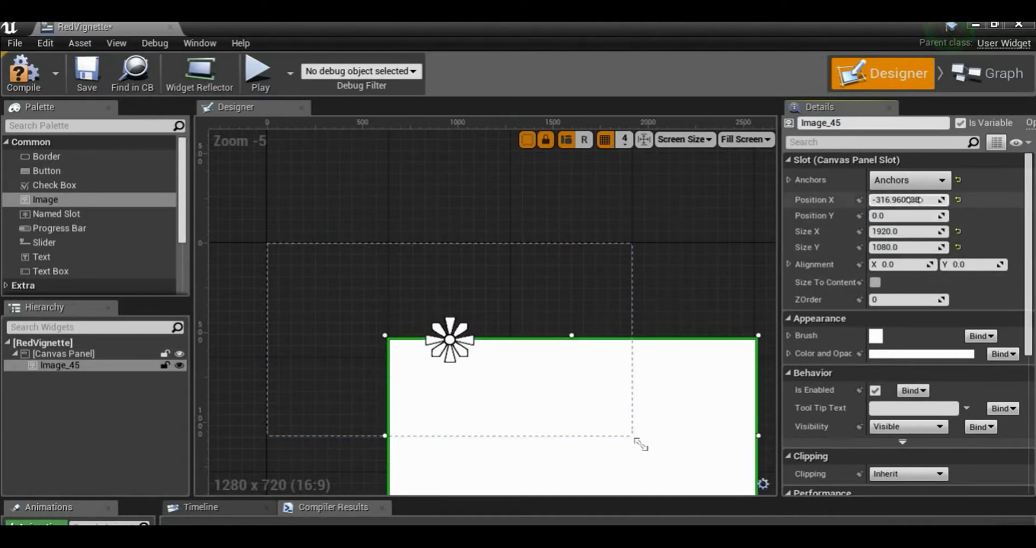
type("0")
key("Return")
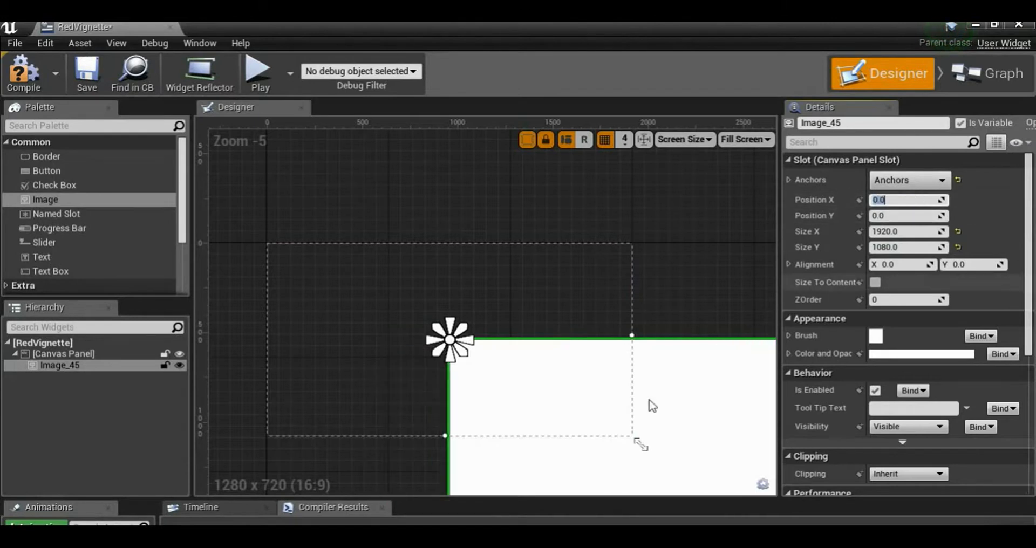
Move the image to cover the whole canvas, at about X -957, Y -529, and compile the widget blueprint
scroll(636, 359, "down", 2)
right_click_drag(572, 294, 505, 264)
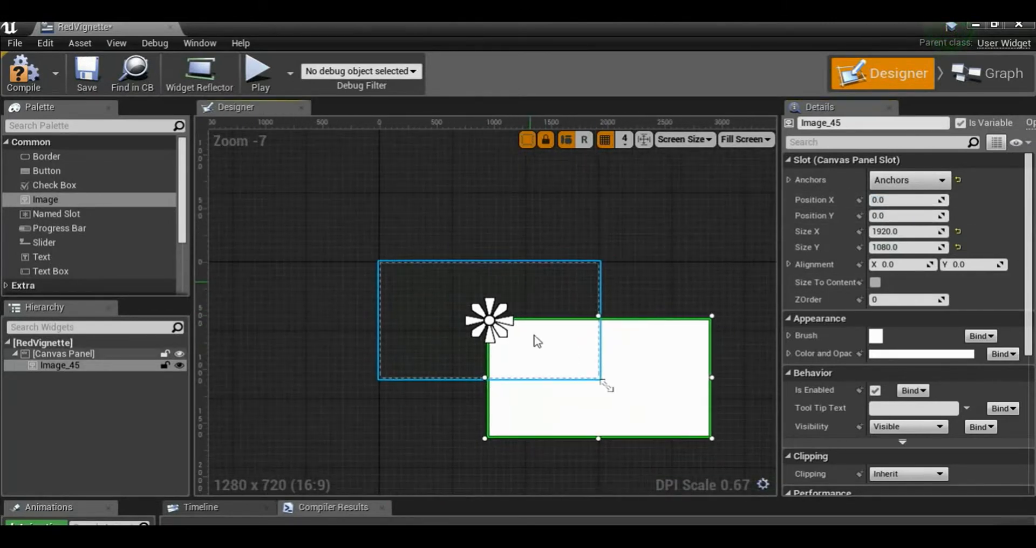
left_click_drag(562, 368, 454, 314)
scroll(453, 315, "up", 5)
scroll(473, 306, "down", 5)
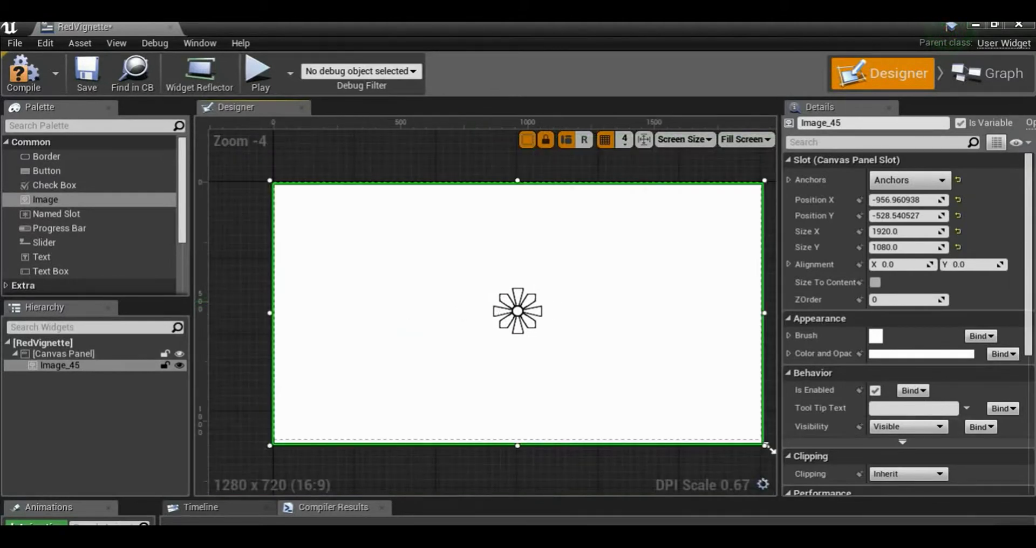
left_click(24, 74)
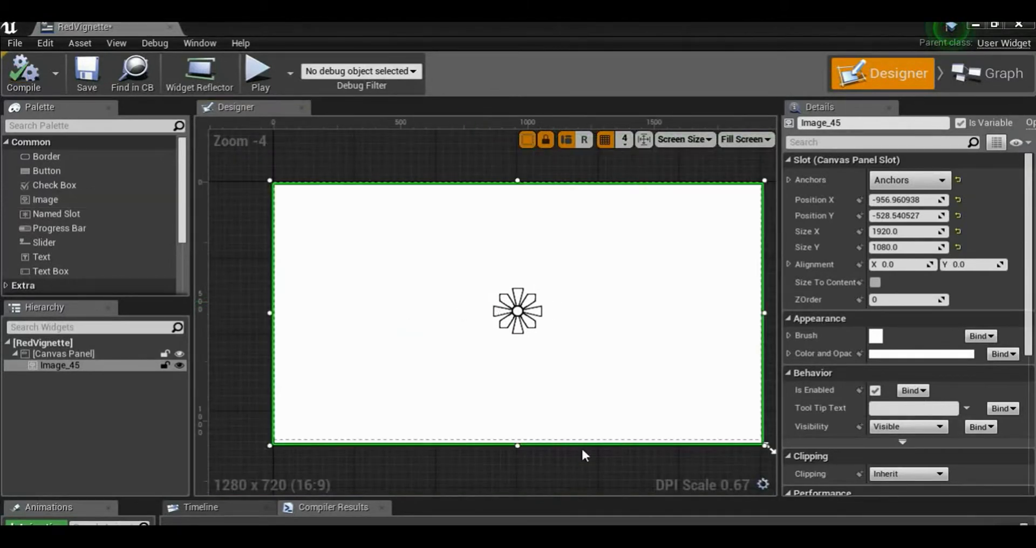
Rename the image widget RedDAMAGE, compile the widget blueprint and save it
left_click(93, 369)
double_click(91, 368)
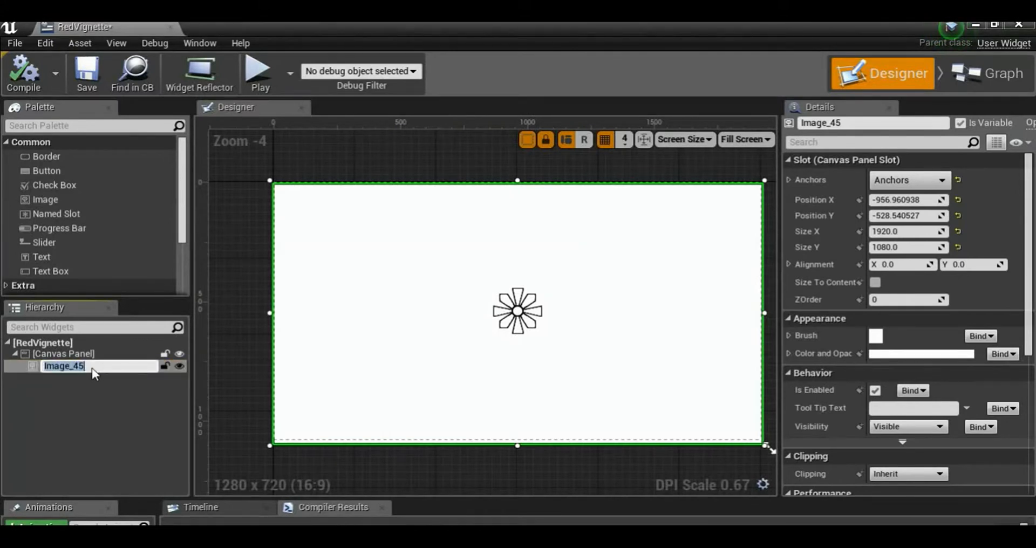
key("BackSpace")
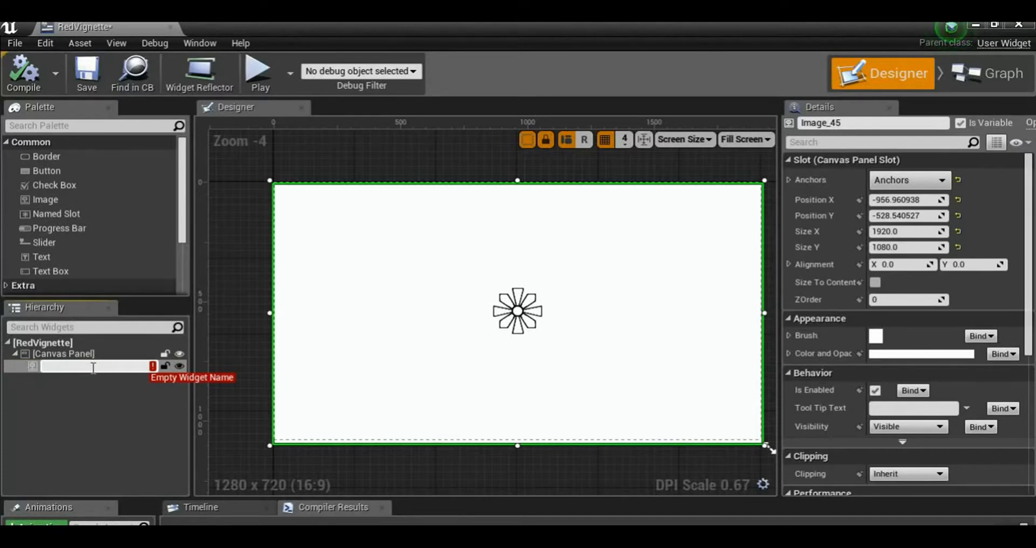
type("R")
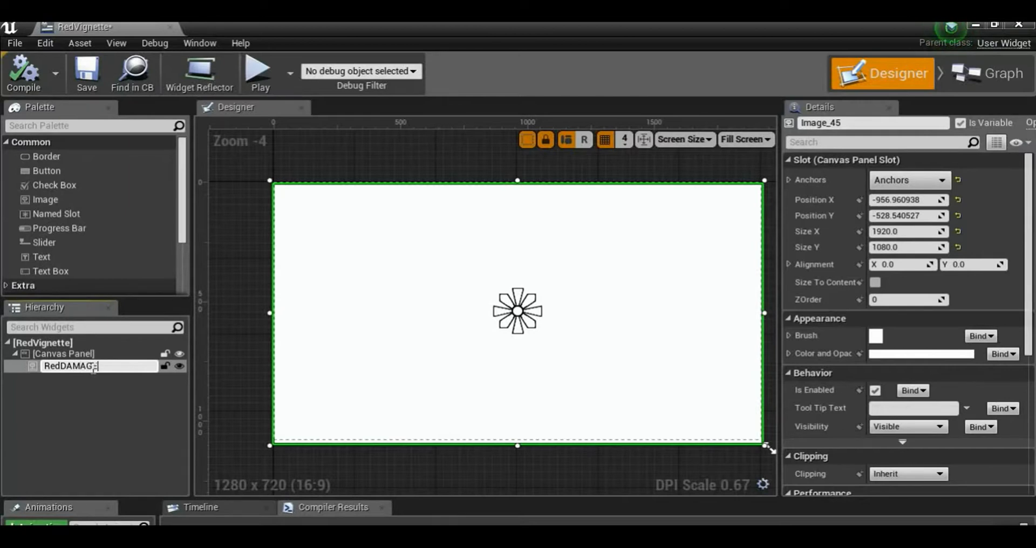
type("edDAMAGE")
key("Return")
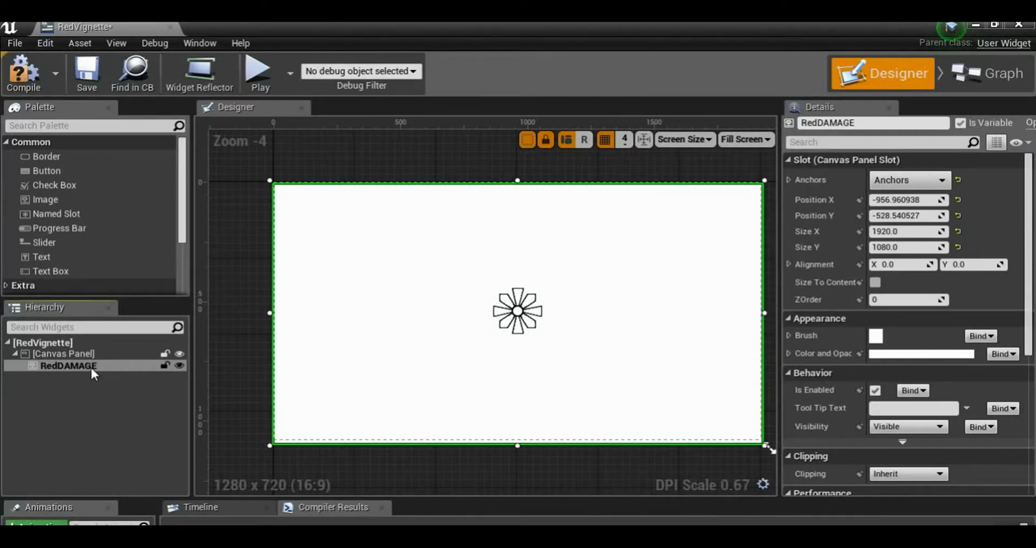
left_click(50, 85)
left_click(103, 67)
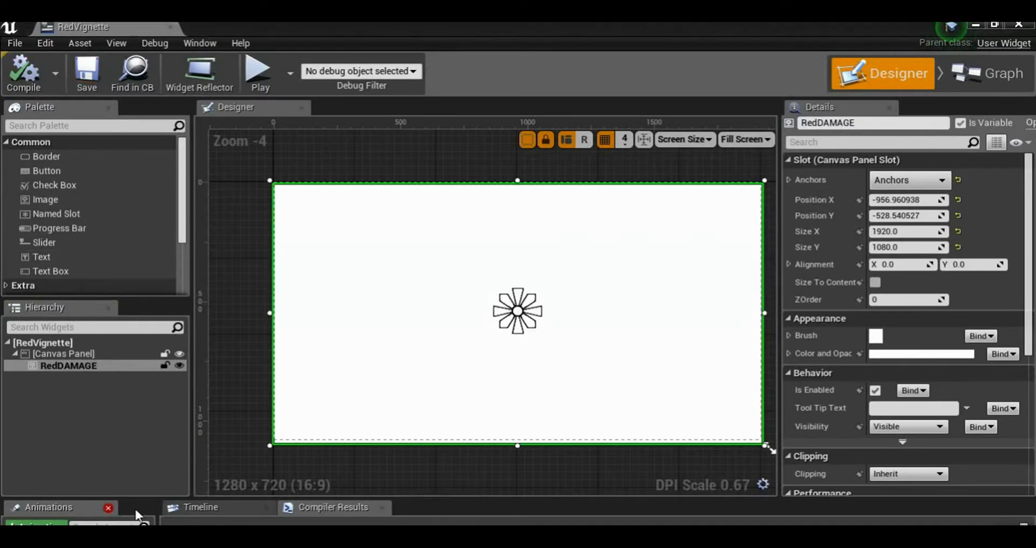
Assign the RedVignette texture from the TEXTURE_DAMGE folder to the RedDAMAGE image's brush
left_click_drag(495, 496, 511, 358)
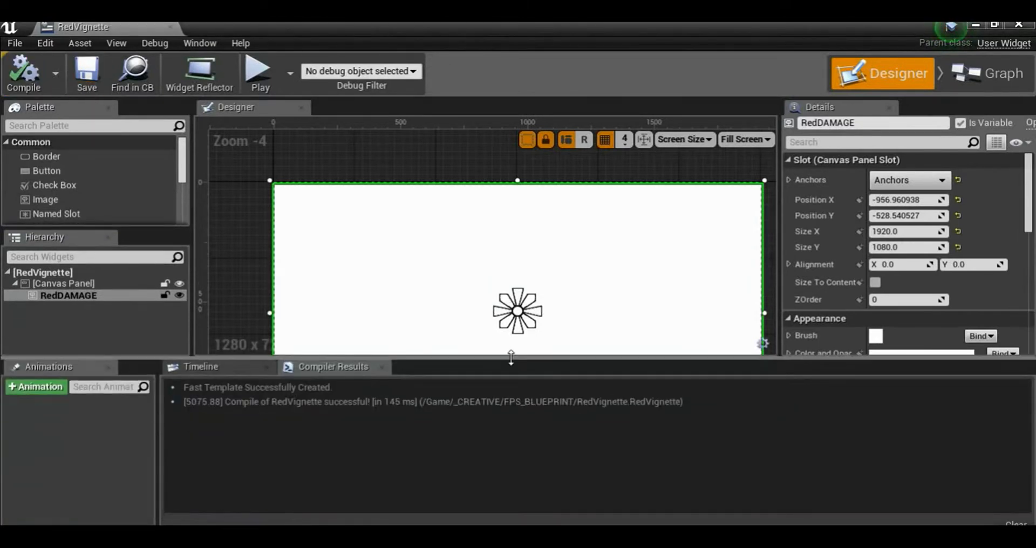
scroll(394, 313, "down", 2)
right_click_drag(489, 247, 453, 208)
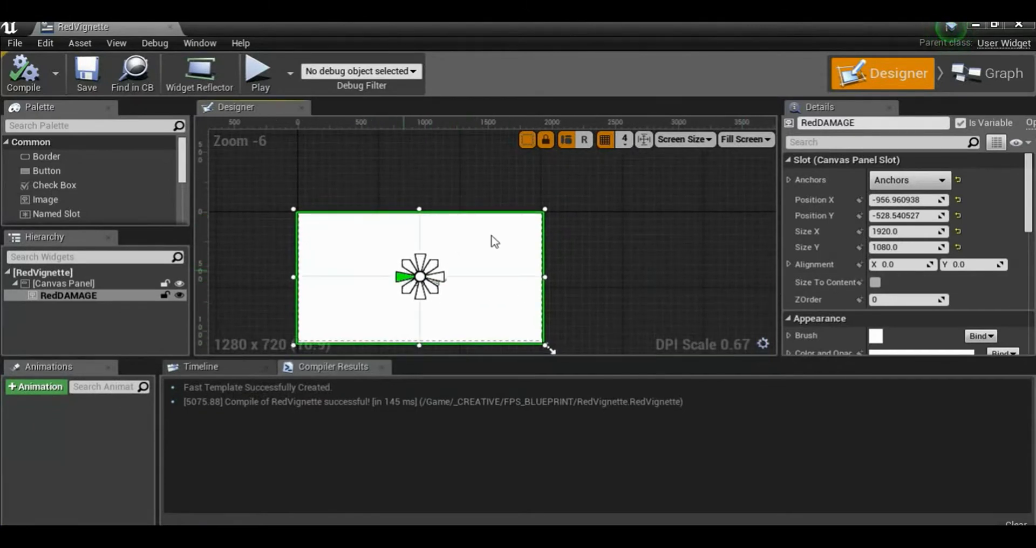
scroll(958, 265, "down", 5)
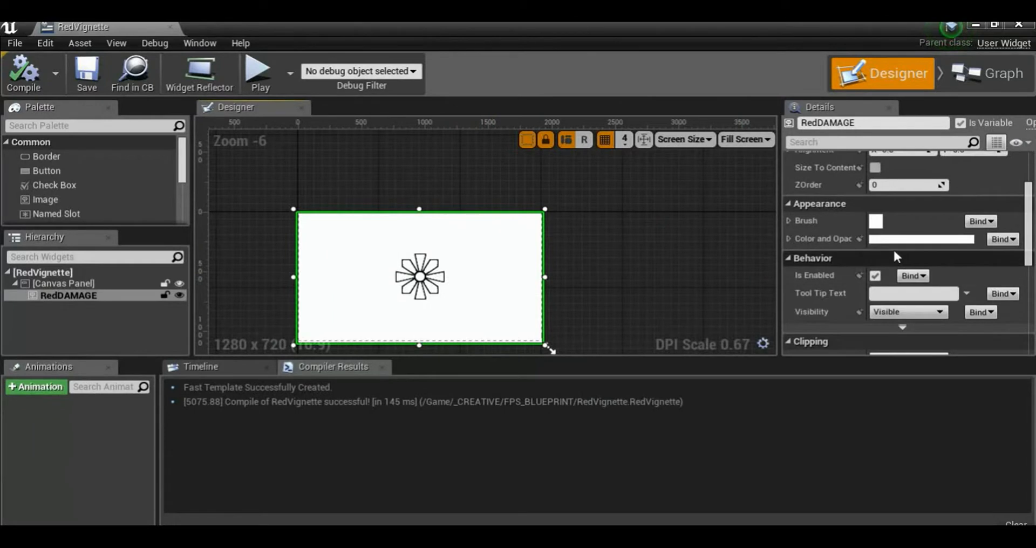
left_click(789, 221)
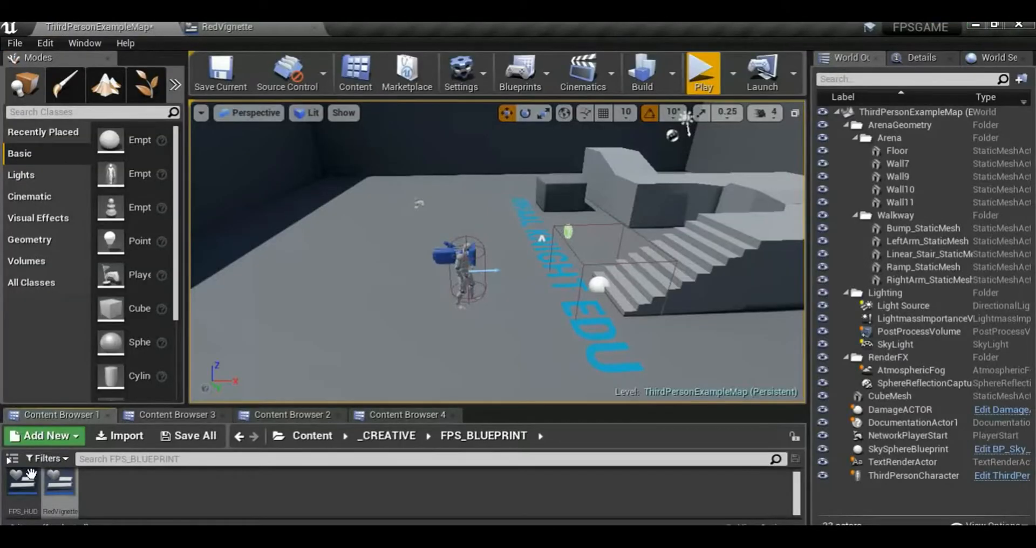
left_click(381, 435)
double_click(22, 485)
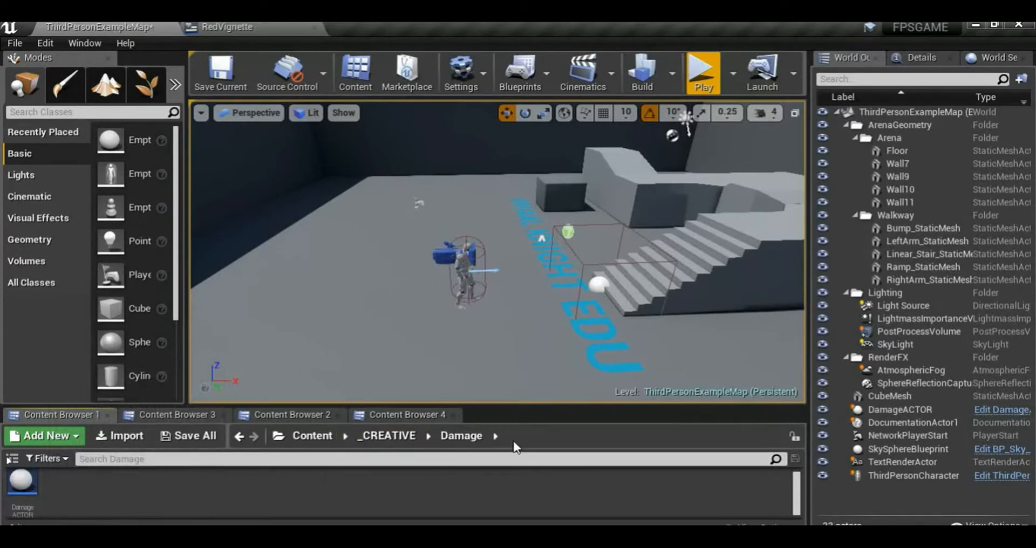
left_click(387, 436)
double_click(100, 483)
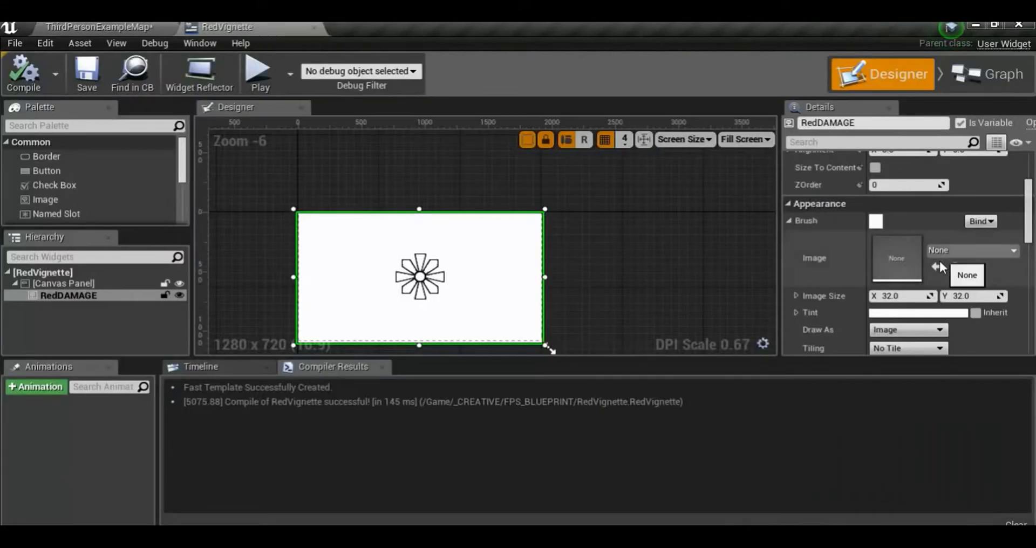
left_click(937, 265)
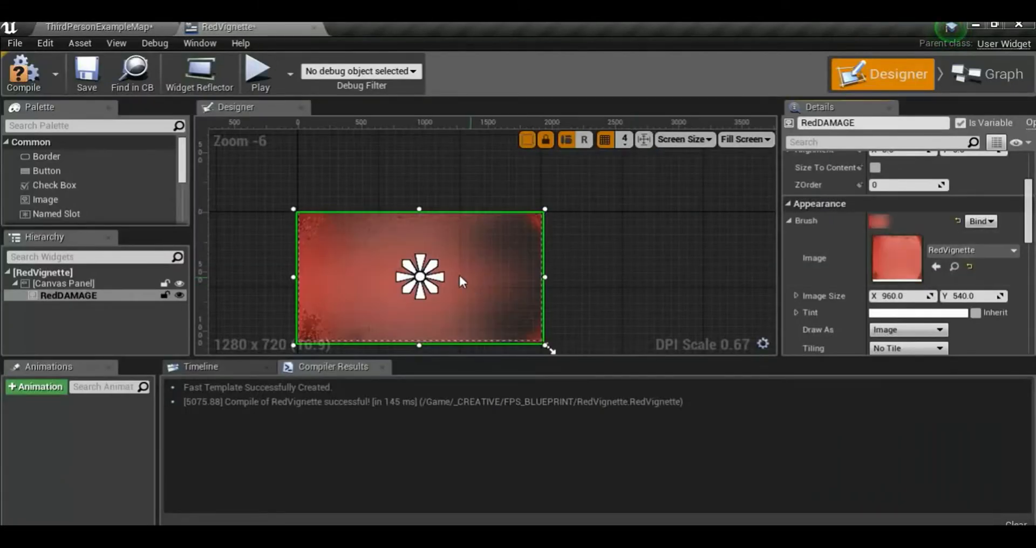
Set the alpha of the RedDAMAGE image's Color and Opacity to 0 and compile the widget blueprint
scroll(470, 281, "down", 1)
scroll(486, 292, "up", 2)
scroll(481, 273, "down", 1)
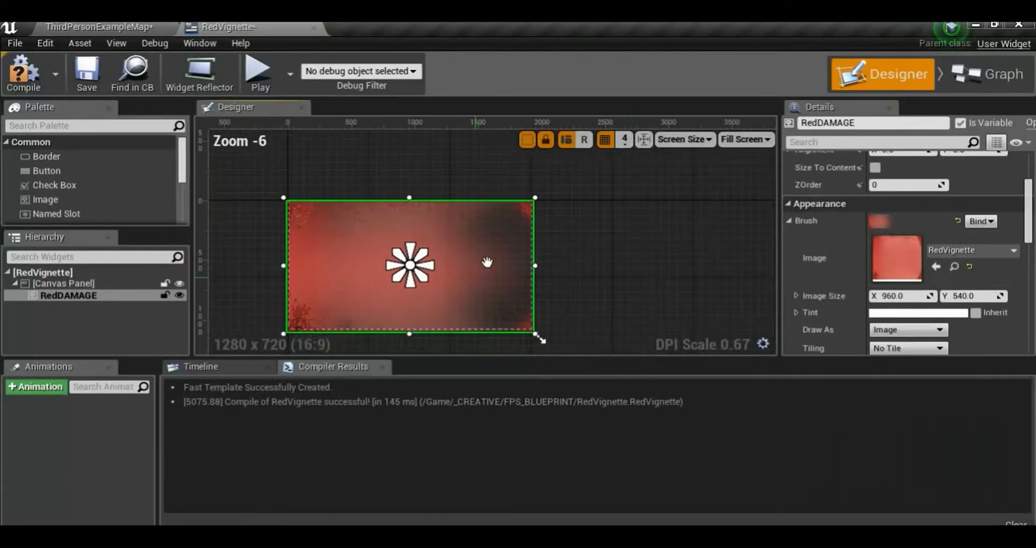
scroll(453, 273, "up", 1)
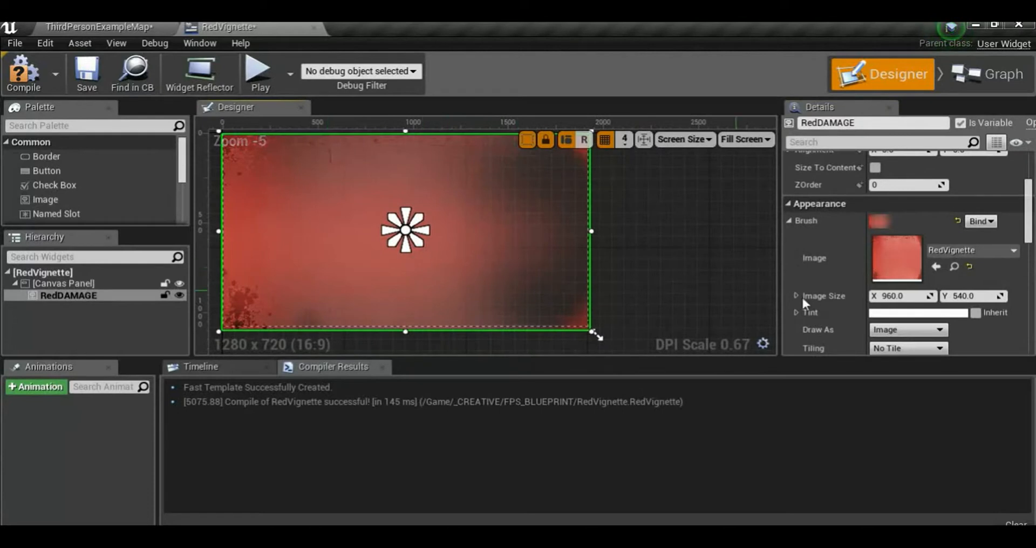
scroll(872, 306, "down", 10)
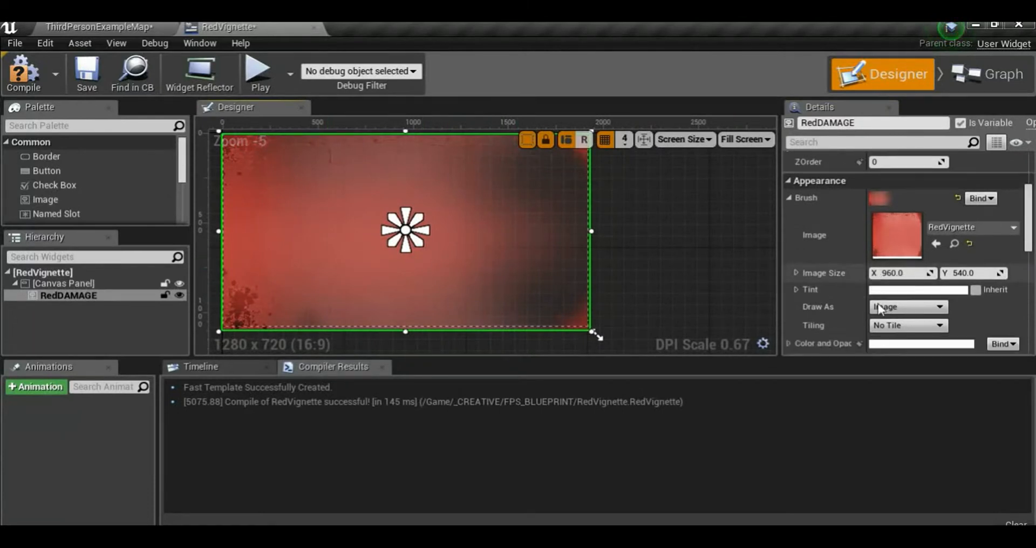
scroll(876, 300, "down", 2)
scroll(876, 301, "up", 10)
scroll(877, 301, "down", 10)
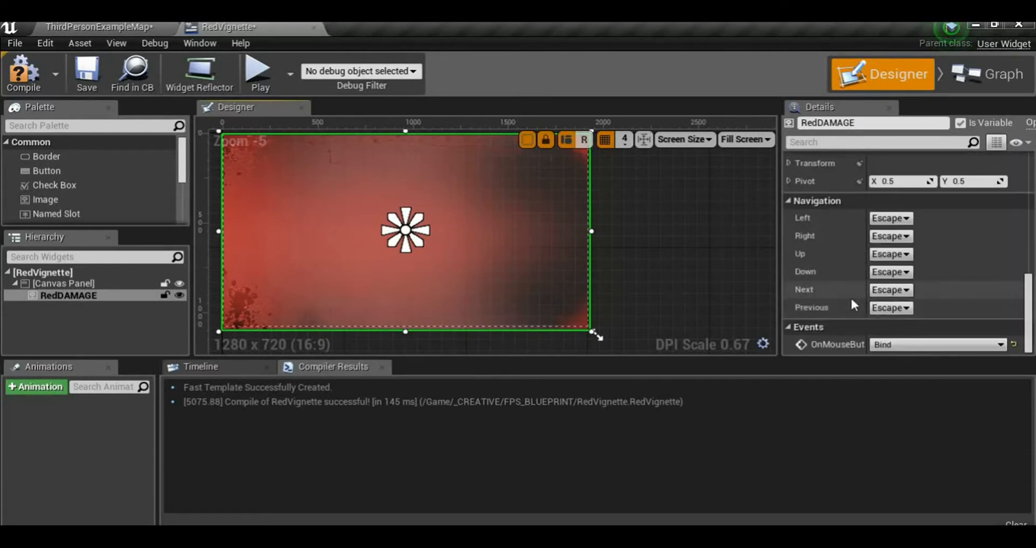
scroll(852, 298, "up", 4)
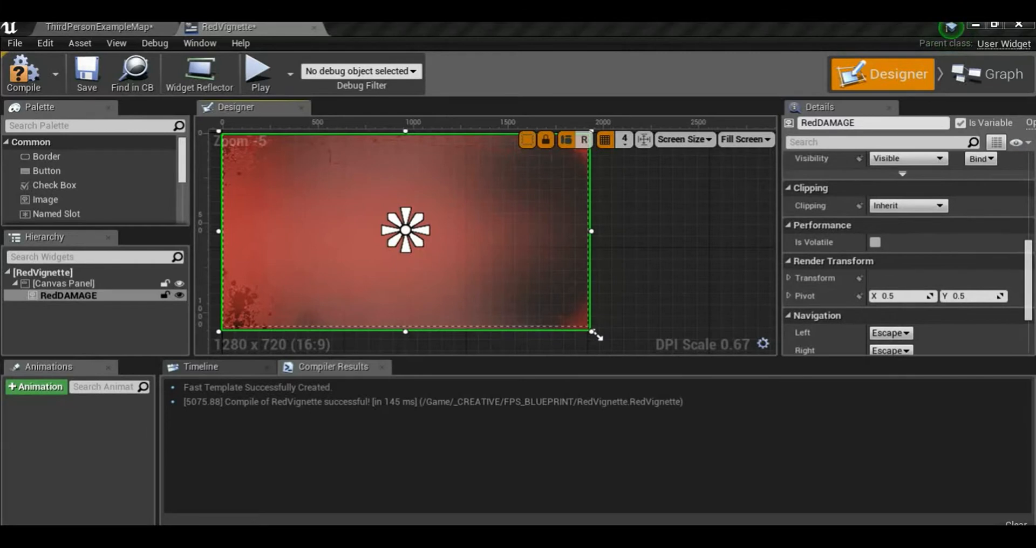
scroll(804, 251, "up", 5)
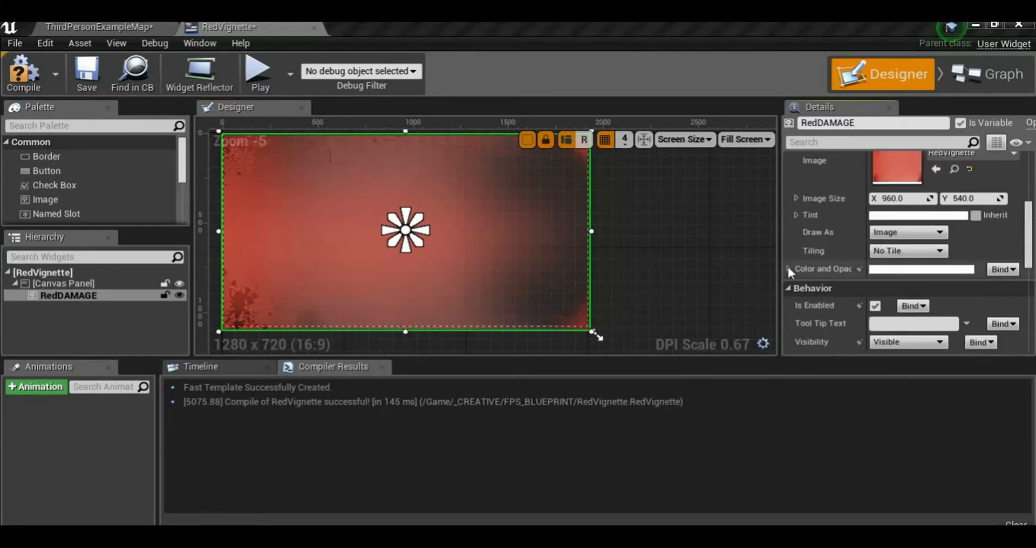
scroll(820, 280, "down", 1)
left_click(888, 316)
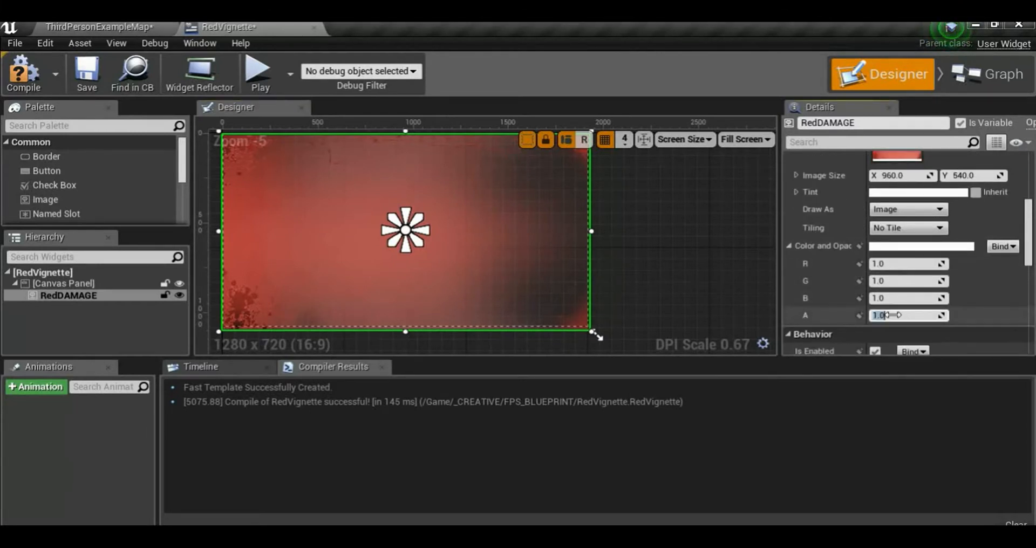
type("0")
key("Return")
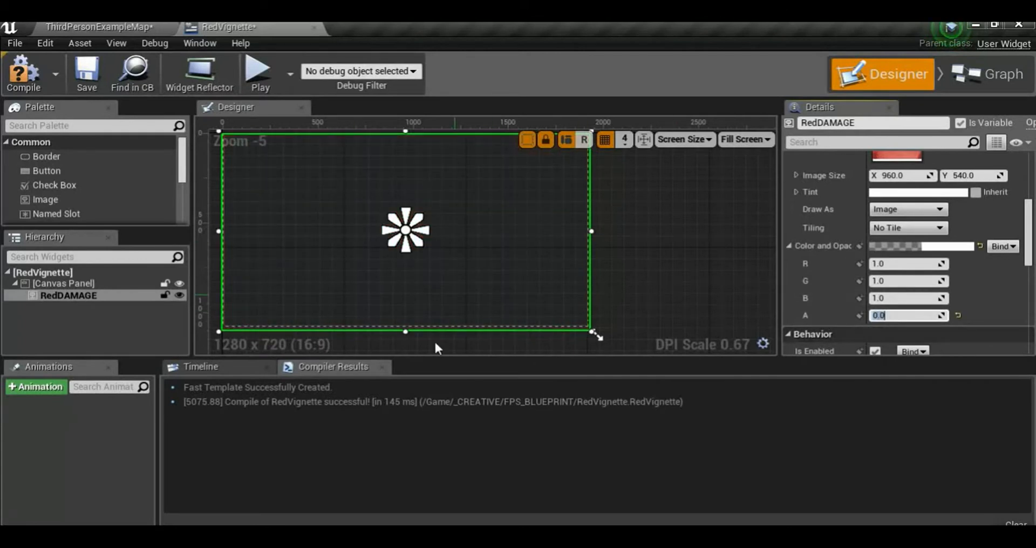
left_click(99, 461)
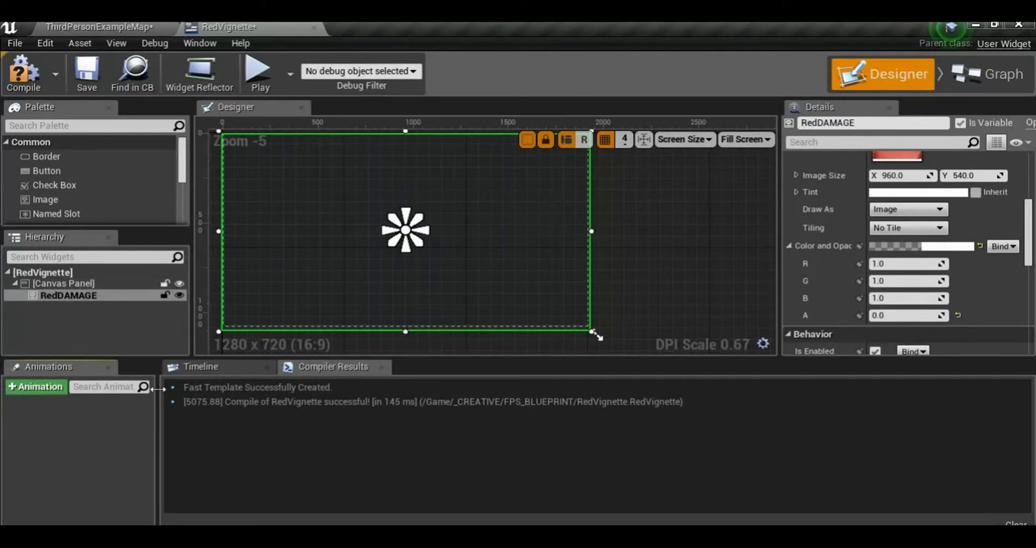
left_click(21, 72)
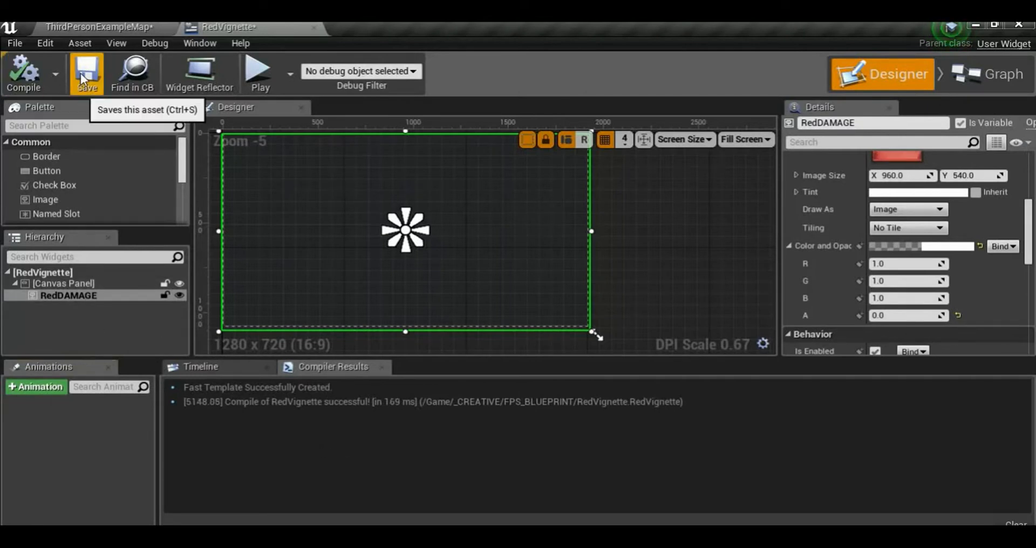
Create a new widget animation named FADE
left_click(68, 296)
left_click(57, 390)
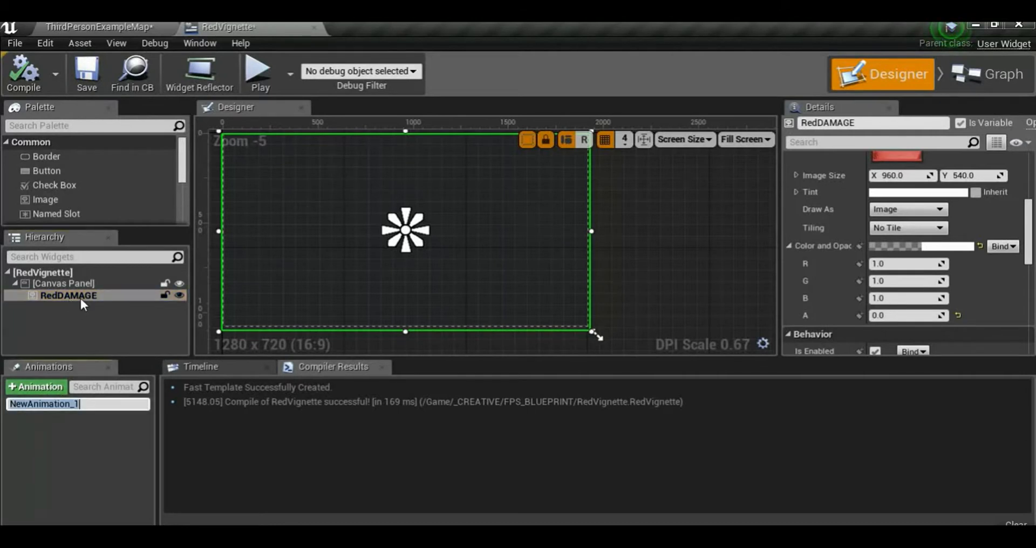
type("Fa")
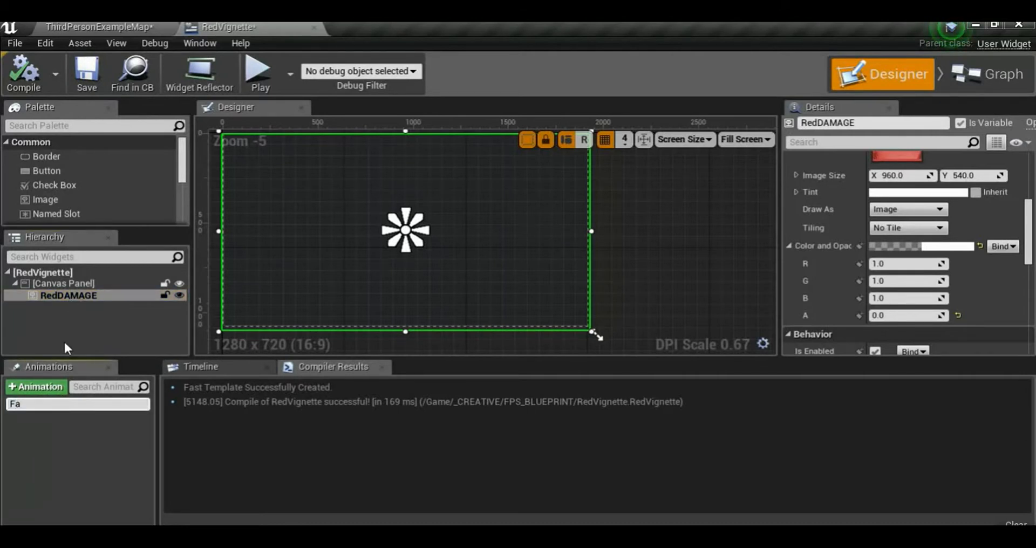
key("BackSpace")
type("A")
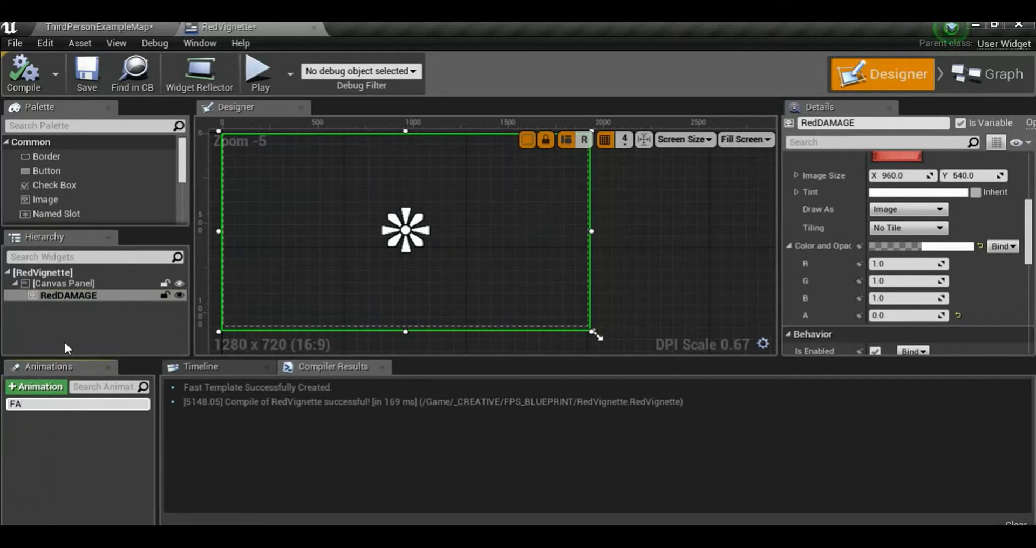
type("DE")
key("Return")
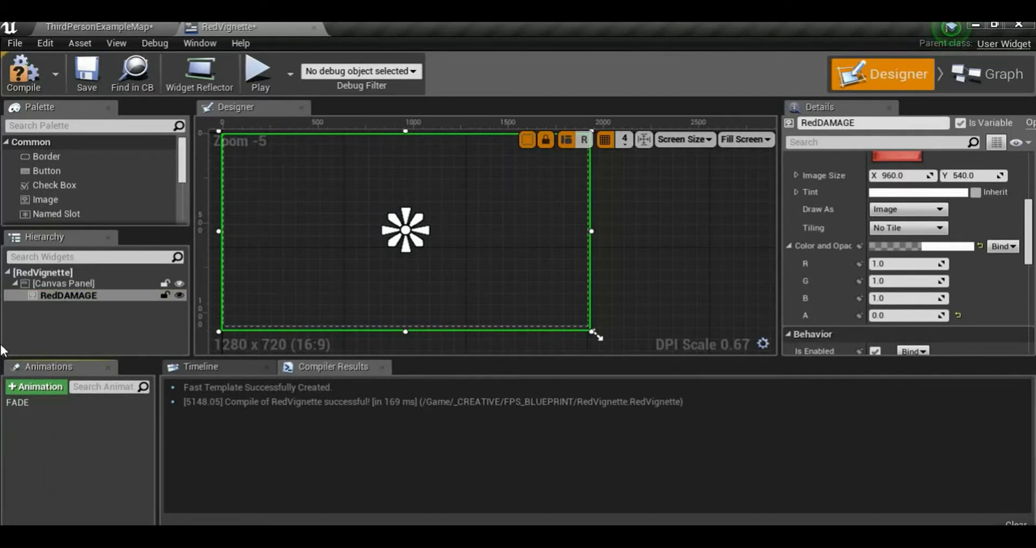
Open the FADE animation's timeline and add a track for the RedDAMAGE image
left_click(11, 404)
left_click(249, 369)
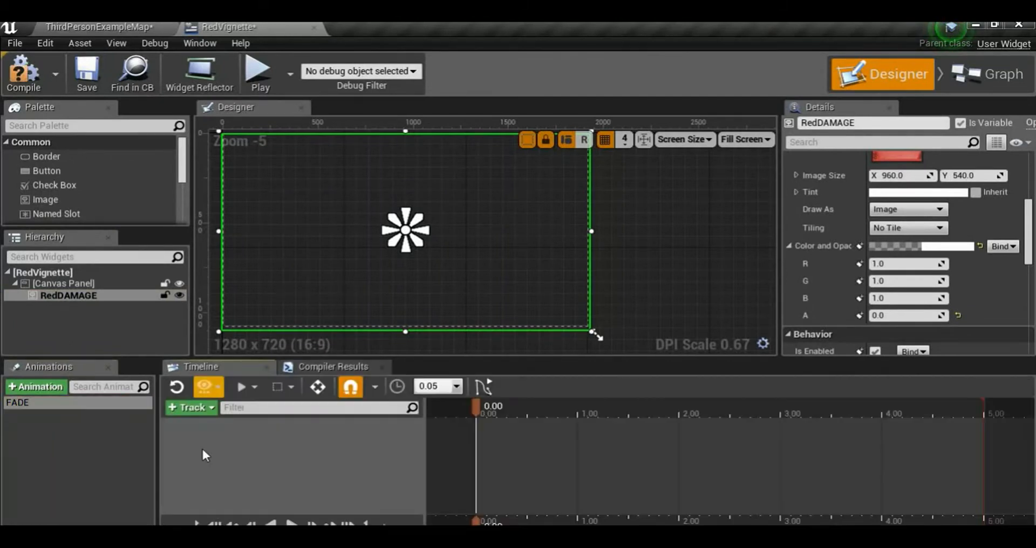
left_click(191, 407)
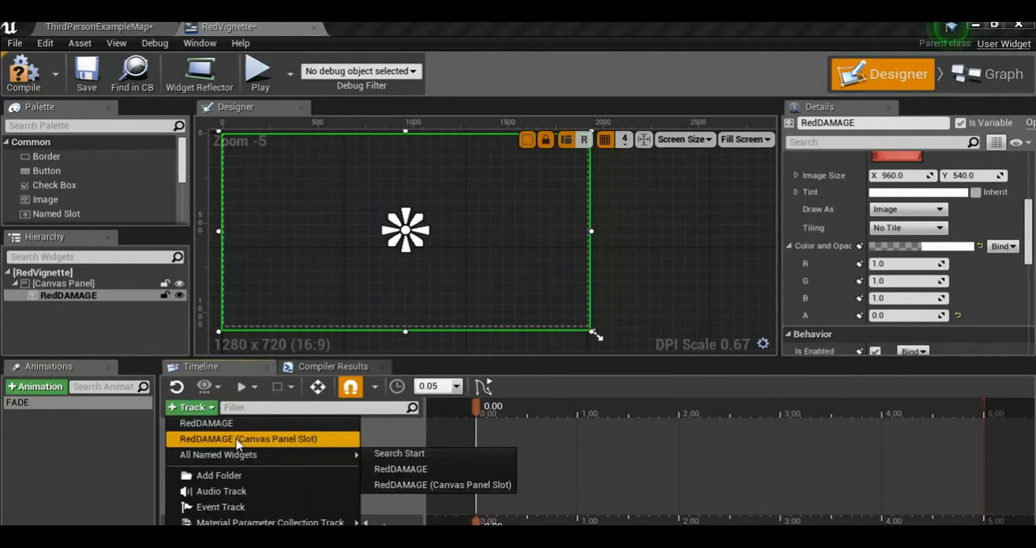
left_click(463, 488)
left_click(200, 409)
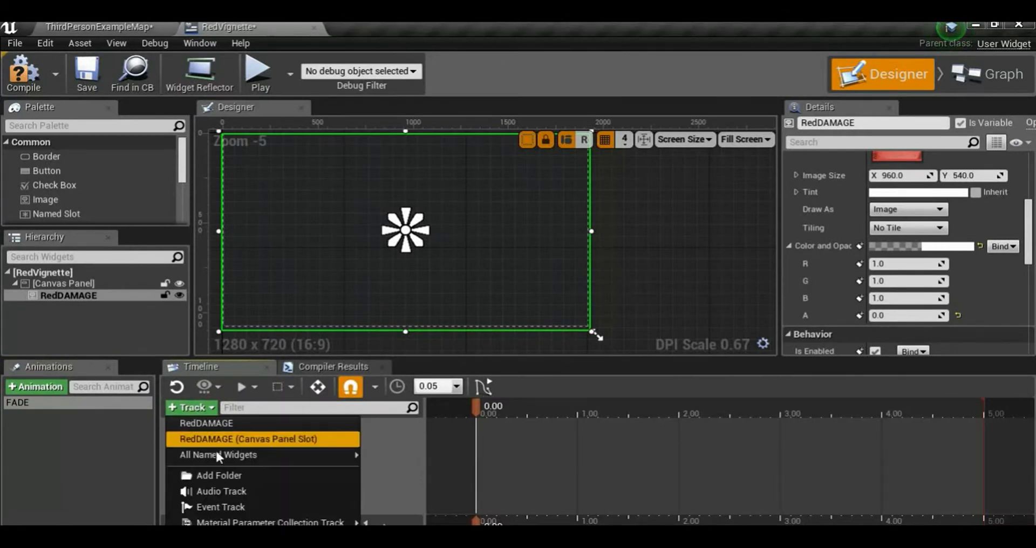
mouse_move(248, 455)
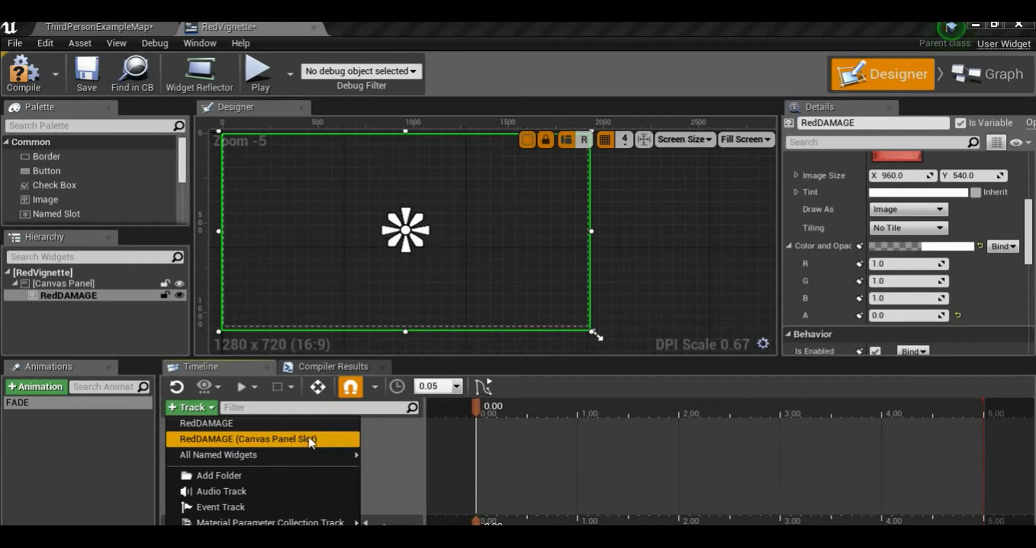
left_click(218, 425)
Add a Color and Opacity property track to the RedDAMAGE track
right_click(250, 423)
left_click(385, 438)
left_click(394, 427)
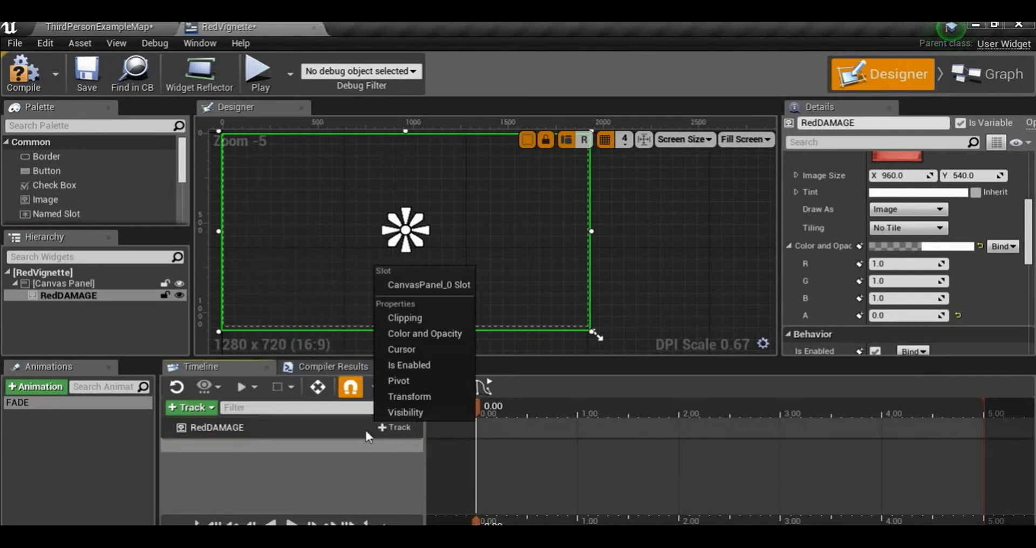
left_click(430, 335)
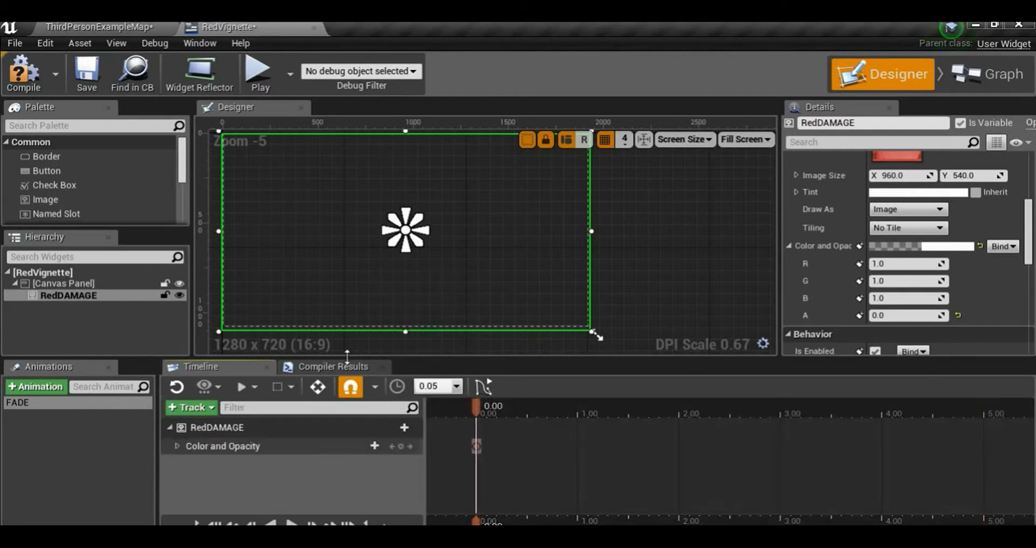
Enlarge the timeline area and expand the Color and Opacity track into its Red, Green, Blue and Opacity channels
left_click(291, 444)
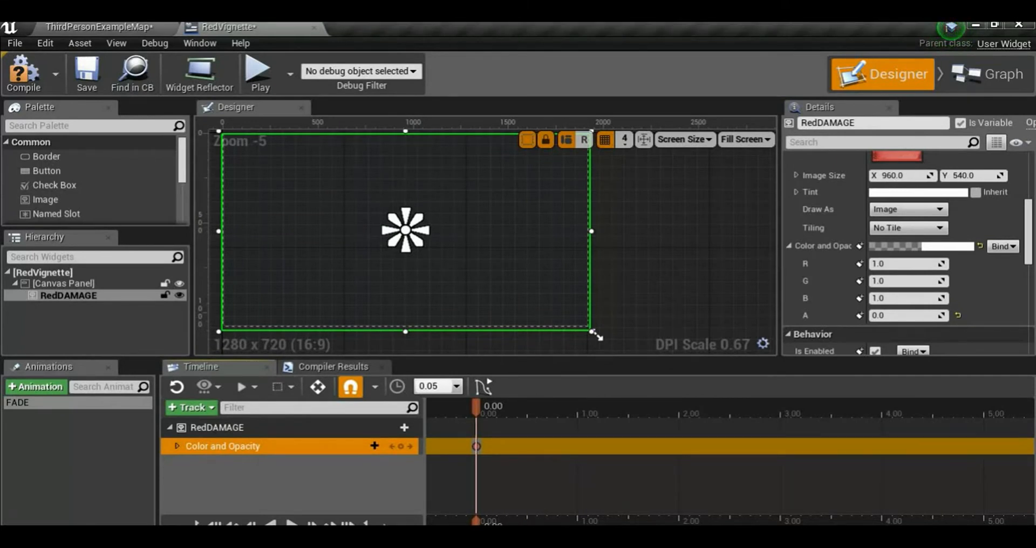
left_click_drag(478, 523, 499, 523)
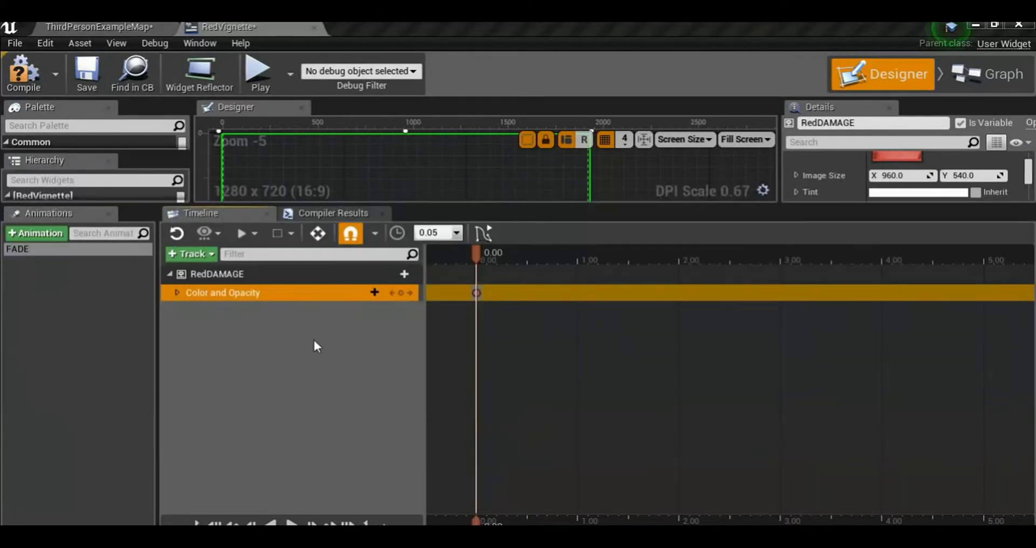
left_click(176, 293)
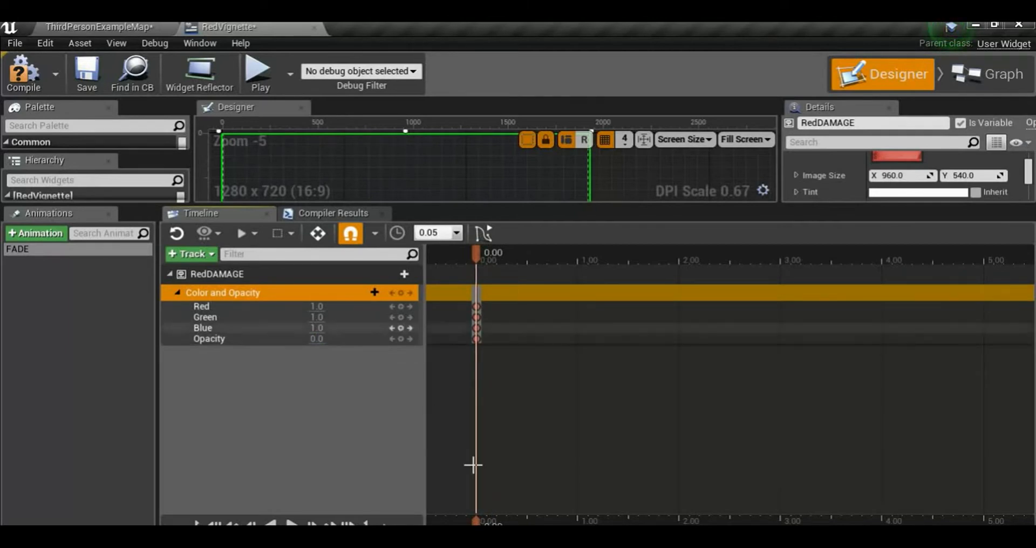
Key the RedDAMAGE image's Opacity to 1 at 0.50 seconds and to 0 at 1.00 seconds in the FADE animation
left_click_drag(476, 521, 527, 521)
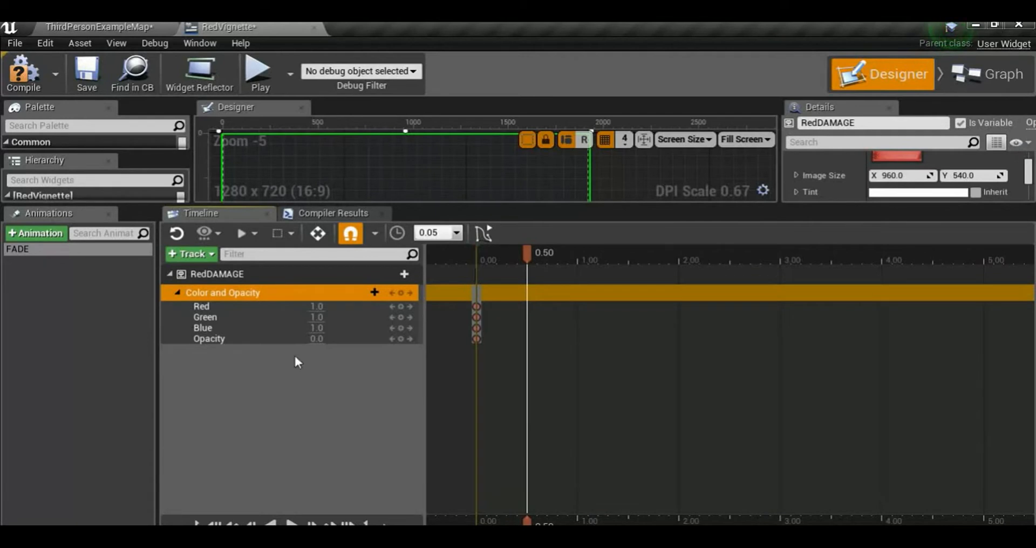
left_click(317, 339)
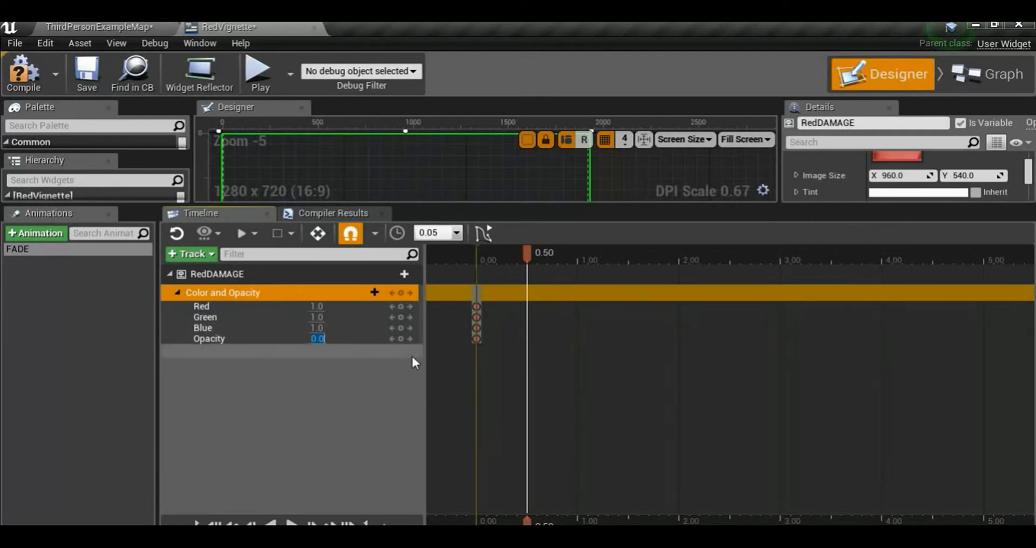
type("1")
key("Return")
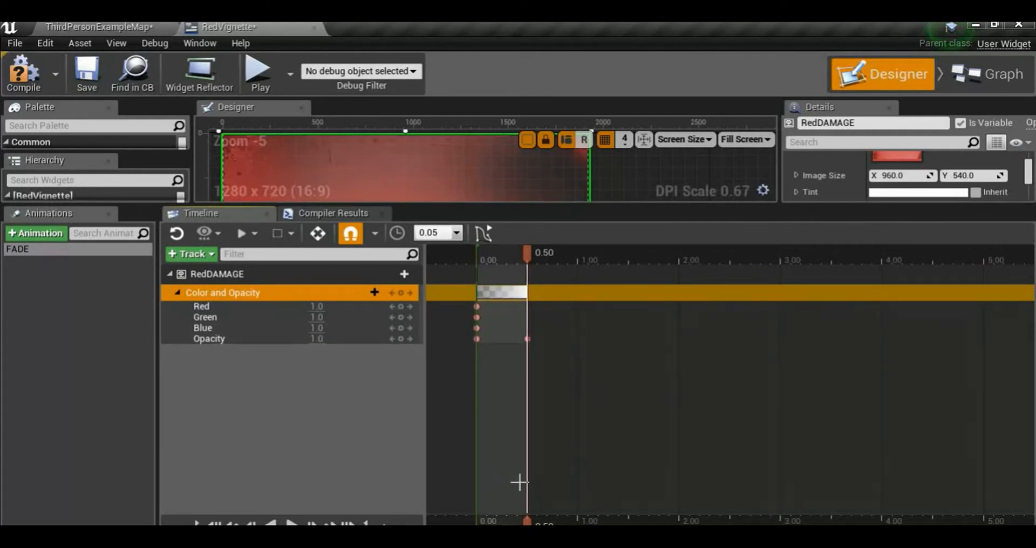
left_click_drag(527, 252, 578, 252)
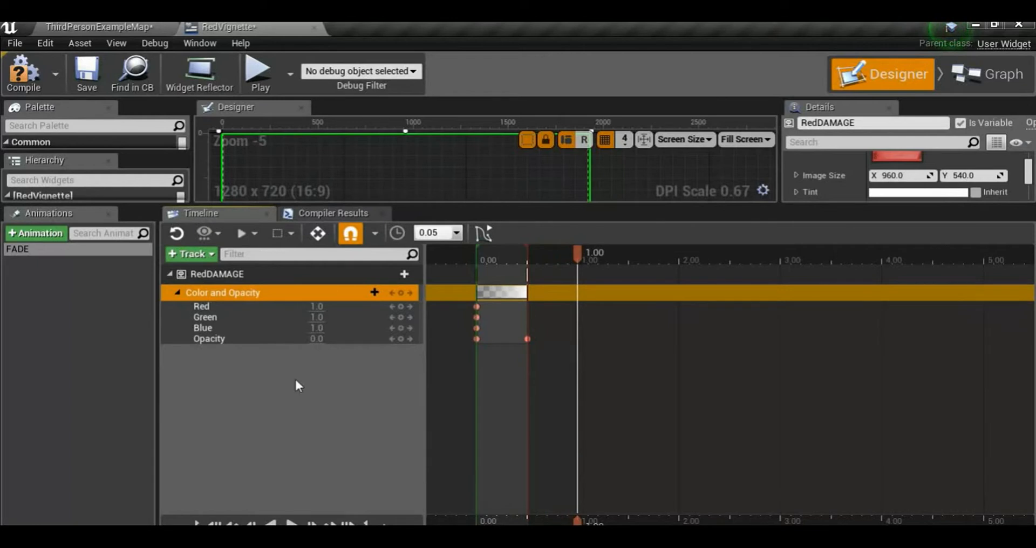
left_click(401, 339)
Preview the FADE animation in an enlarged Designer view, scrubbing it and playing it in reverse and forward
left_click_drag(577, 524, 487, 524)
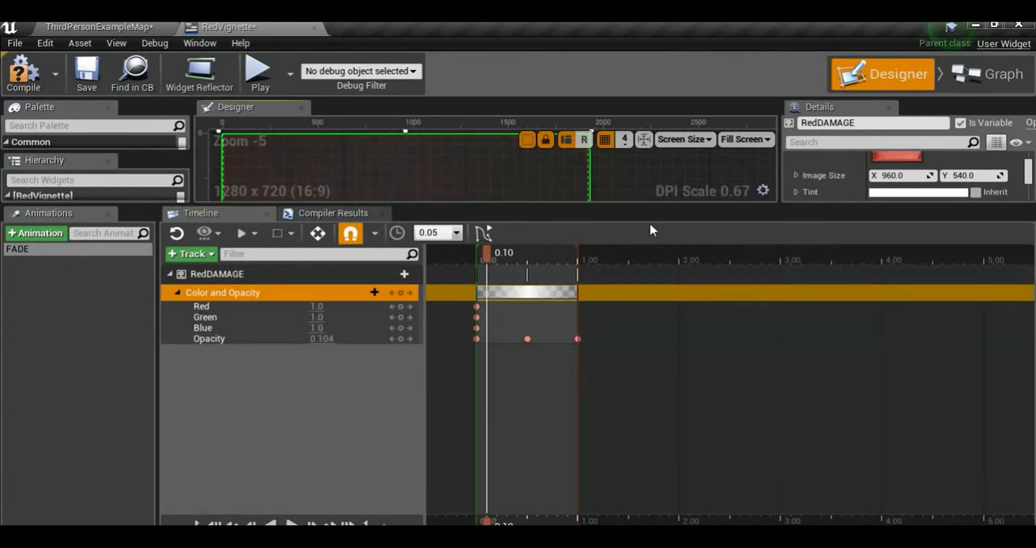
left_click(644, 253)
left_click_drag(635, 213, 636, 346)
left_click(271, 524)
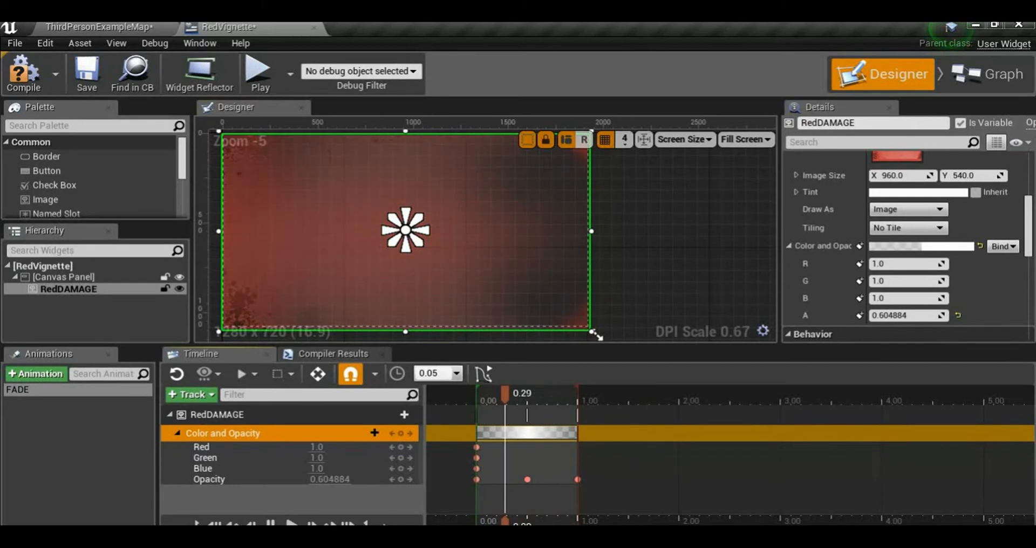
left_click(270, 523)
left_click(292, 523)
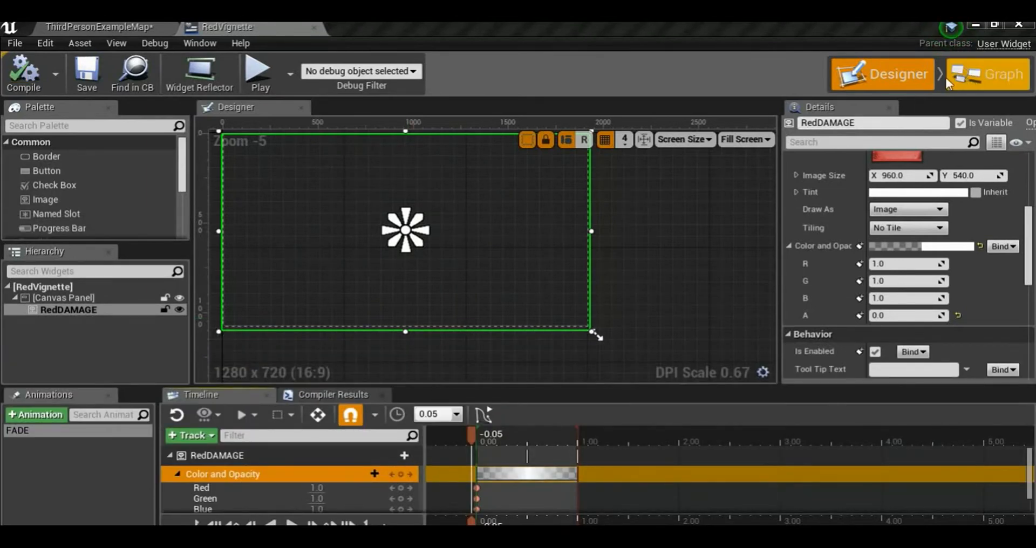
Open the RedVignette widget's event graph and remove the Event Pre Construct and Event Tick nodes, leaving only Event Construct
left_click(970, 80)
right_click_drag(735, 354, 428, 301)
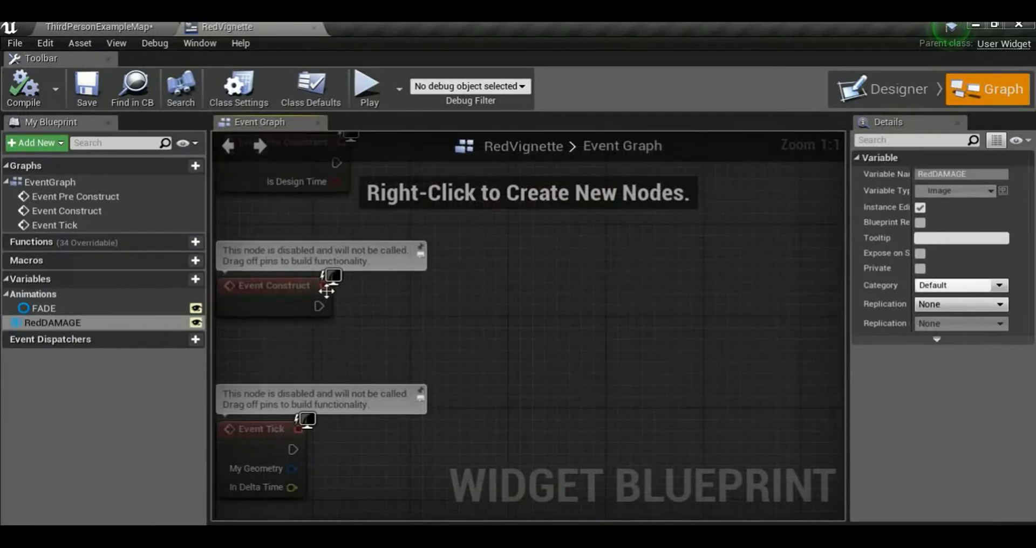
left_click_drag(262, 292, 604, 247)
right_click_drag(592, 308, 272, 360)
left_click(513, 345)
left_click_drag(348, 317, 592, 321)
left_click(529, 345)
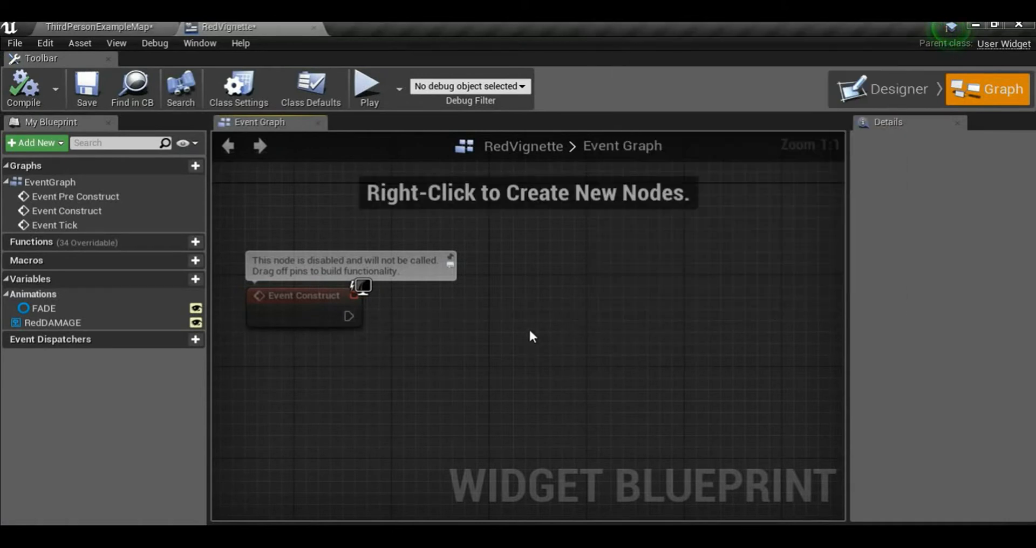
Add a Play Animation node to the event graph and wire Event Construct's execution output to it
right_click(534, 305)
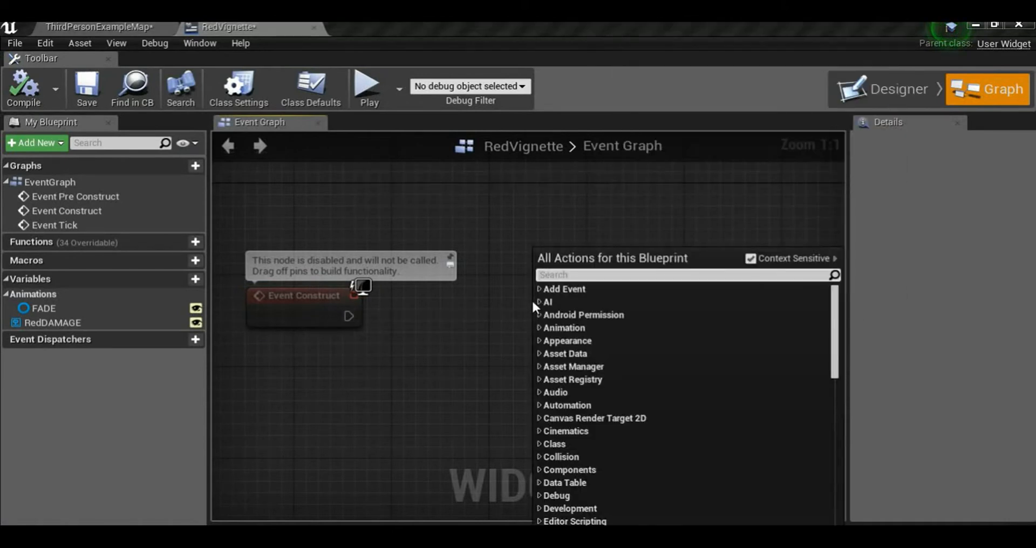
type("play")
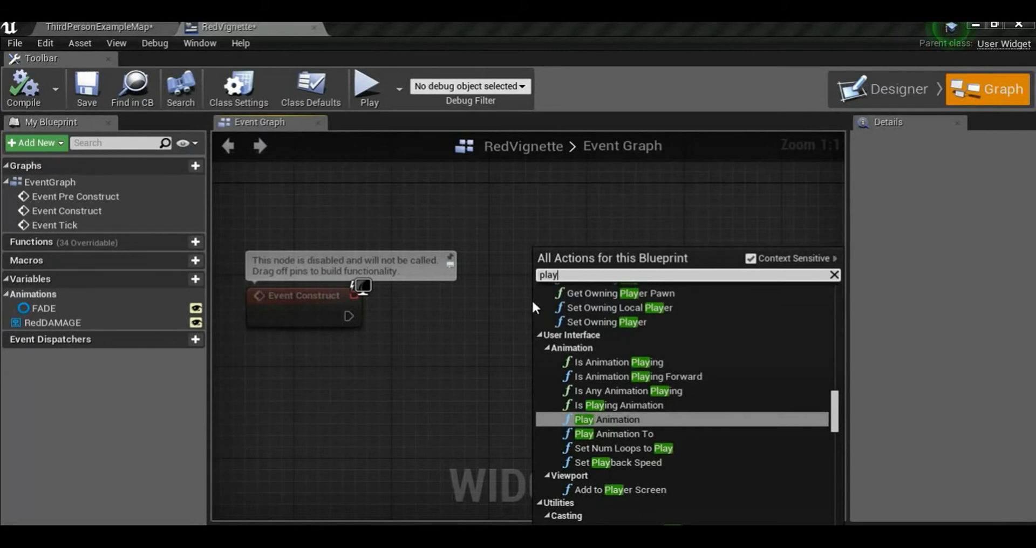
key("Return")
right_click_drag(409, 347, 413, 311)
left_click_drag(348, 283, 543, 304)
right_click_drag(643, 259, 602, 234)
left_click_drag(603, 237, 675, 203)
right_click_drag(387, 367, 316, 374)
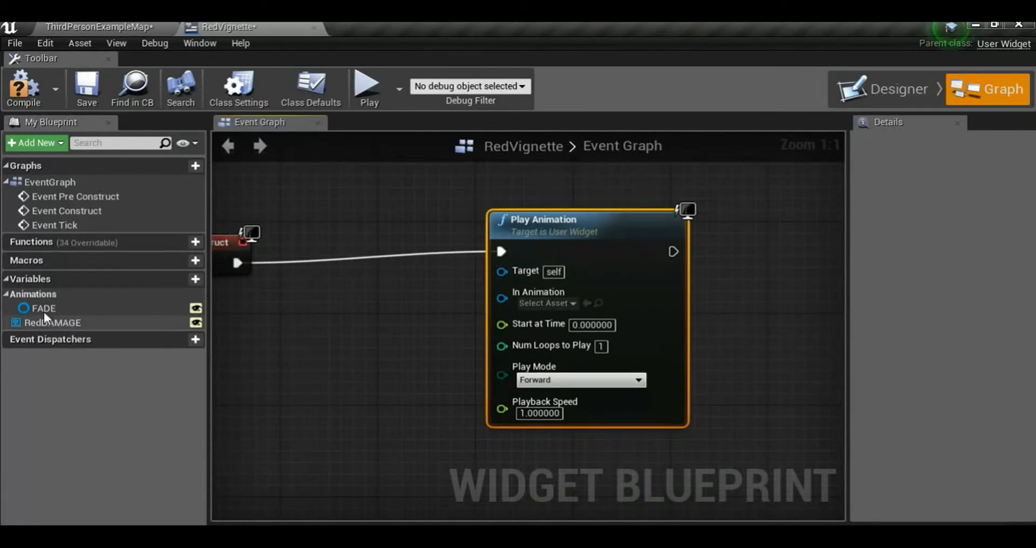
Connect the FADE animation variable to the In Animation input of Play Animation and place its node below the execution wire
left_click_drag(38, 311, 506, 299)
right_click_drag(279, 323, 340, 301)
left_click_drag(406, 277, 345, 358)
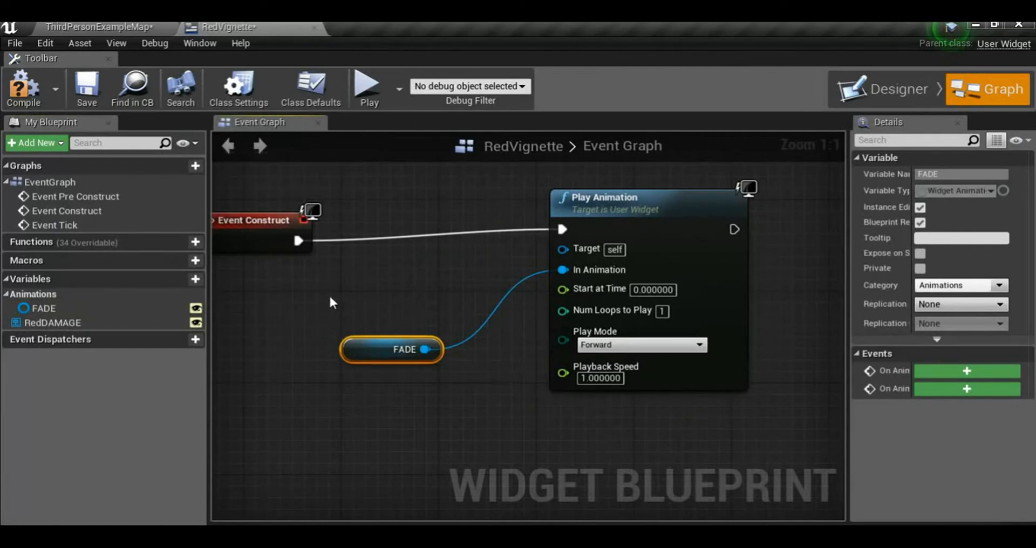
Compile and save the RedVignette widget blueprint, and close its editor
scroll(354, 289, "down", 1)
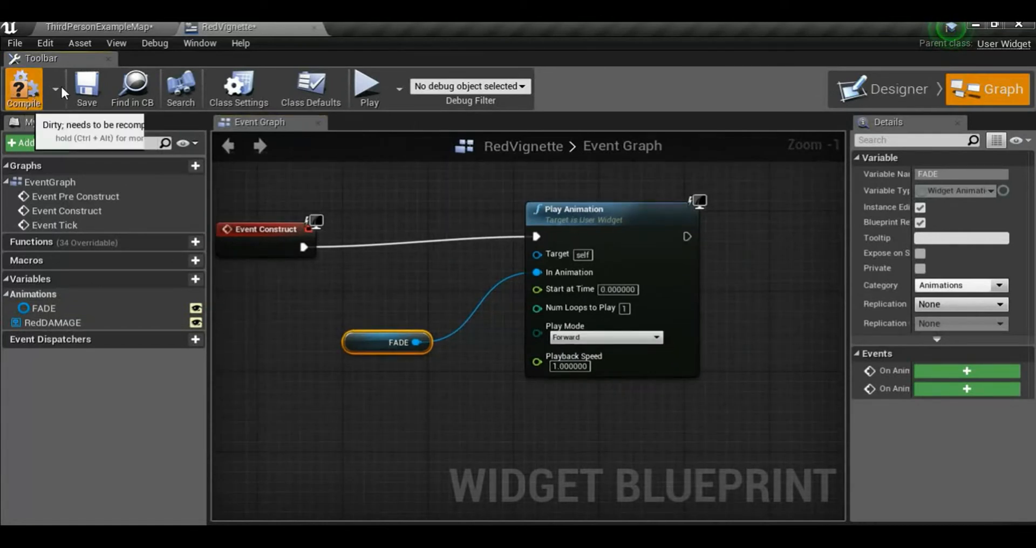
left_click(79, 86)
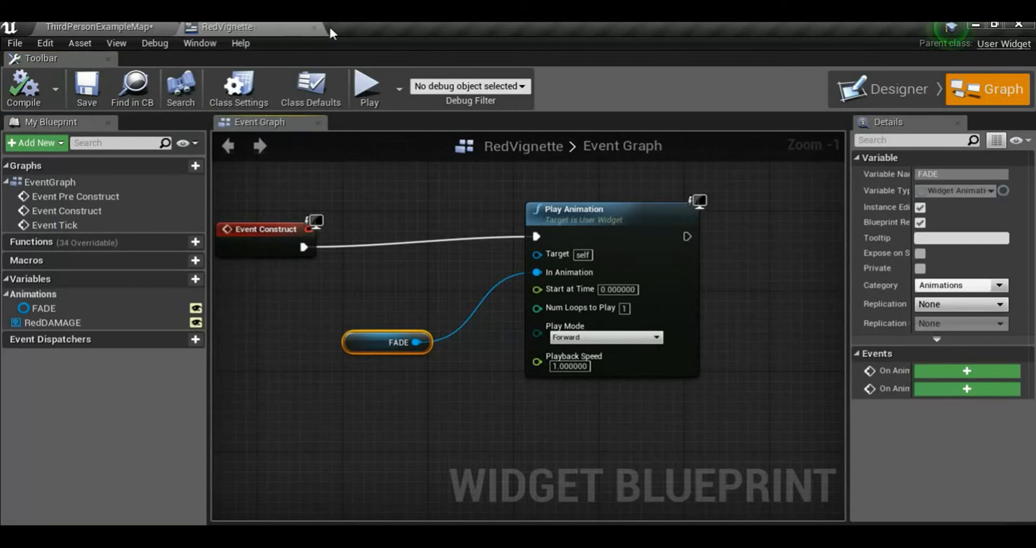
left_click(315, 27)
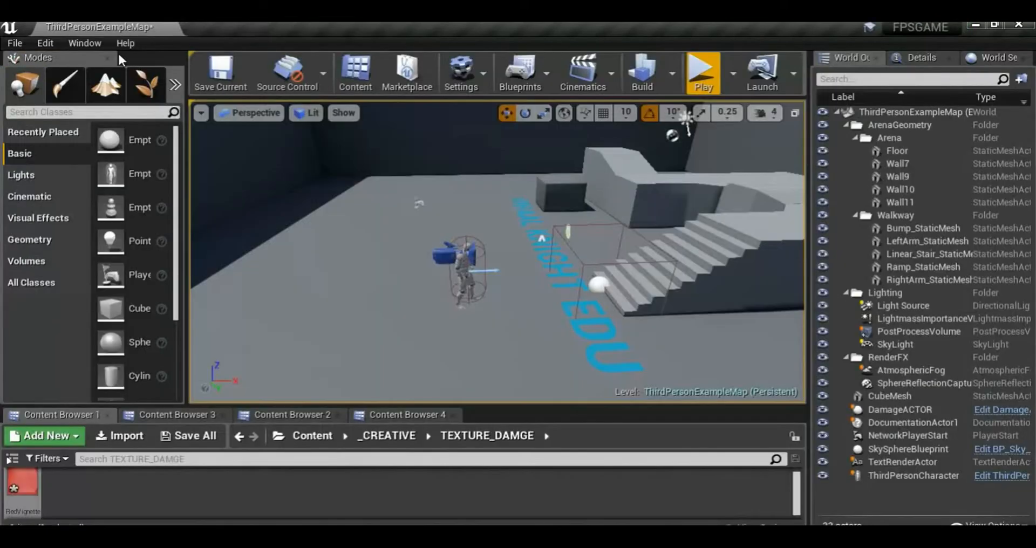
Save the current level and play-test it, moving the first-person character around the arena before ending the session
left_click(239, 74)
left_click(703, 70)
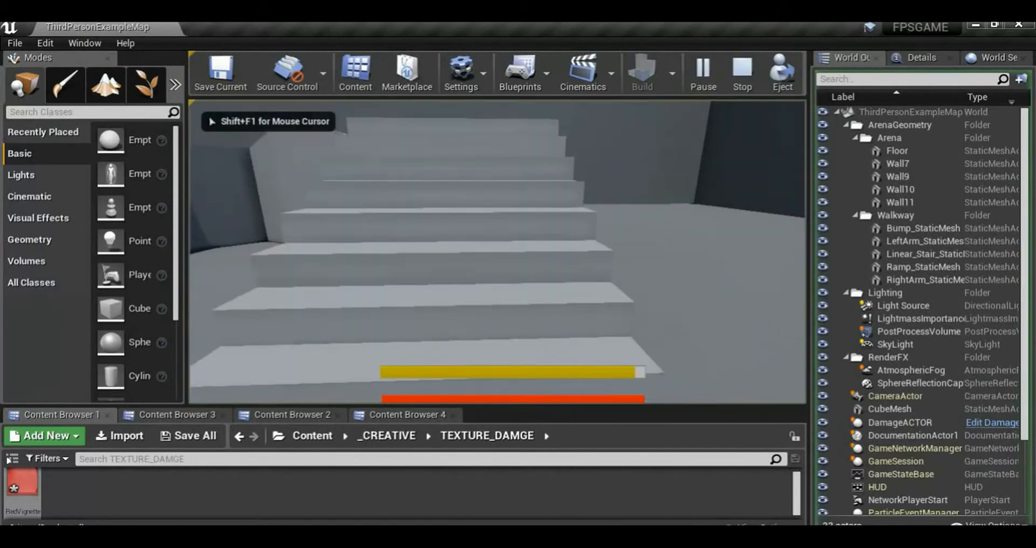
key("shift+w")
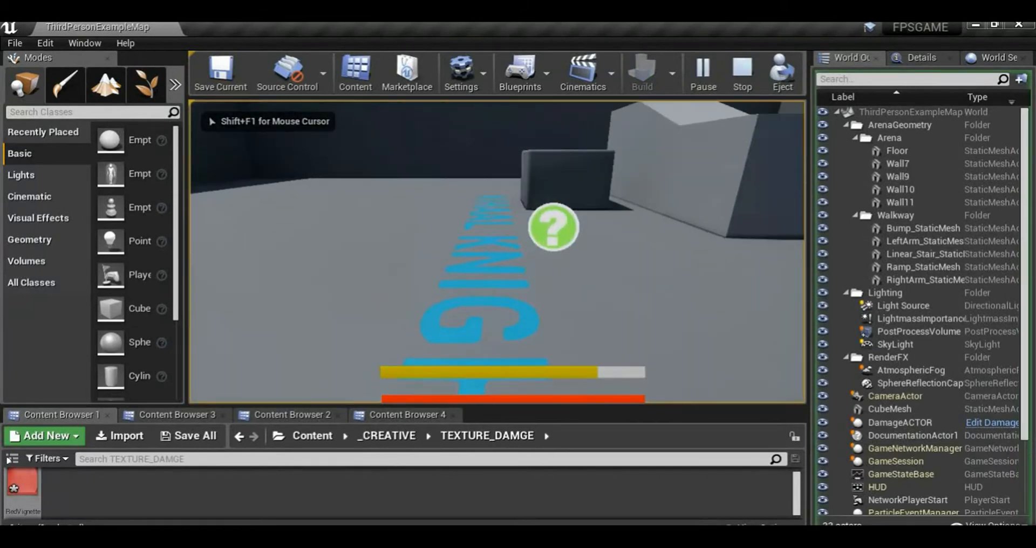
key("shift+s")
key("f")
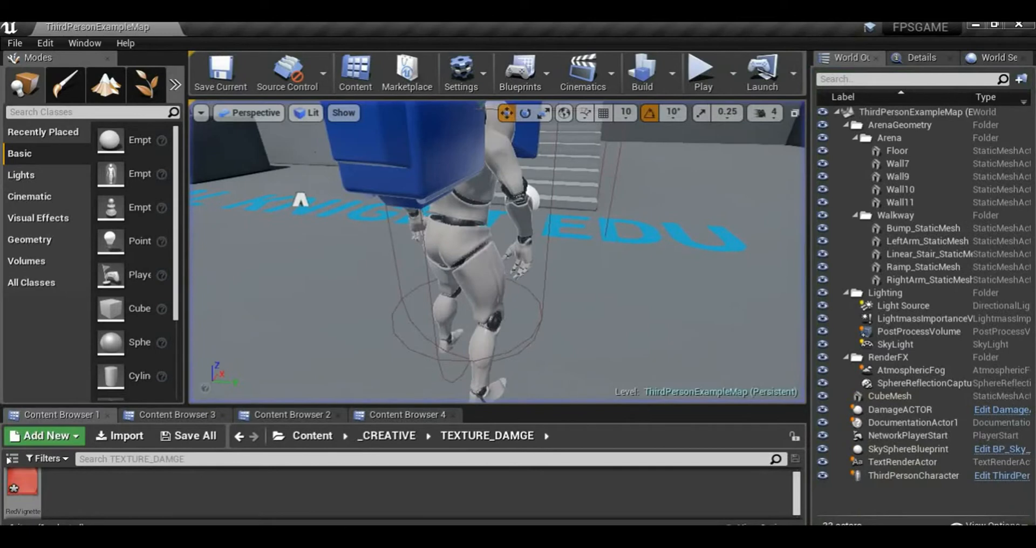
Save all modified project content, including the RedVignette texture
left_click(196, 436)
left_click(684, 417)
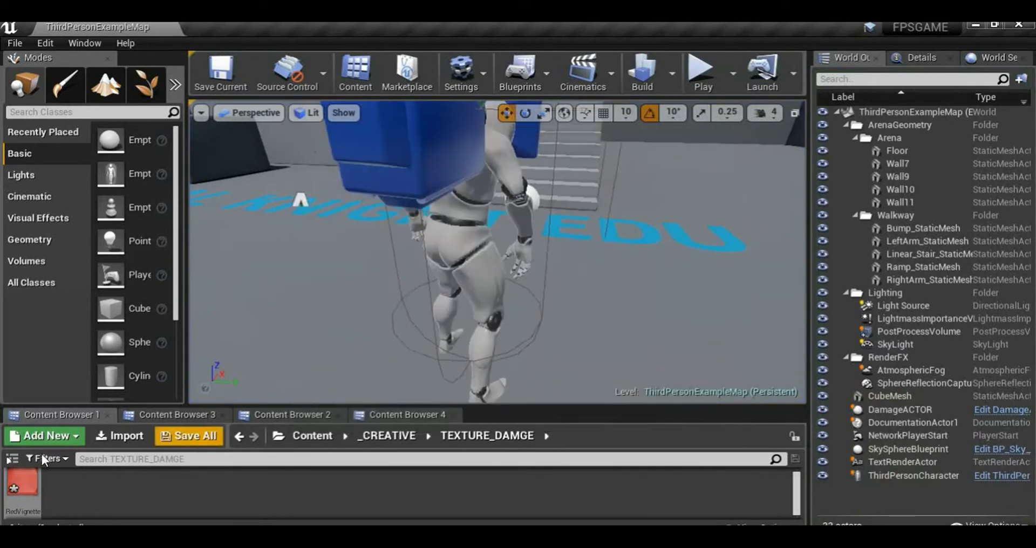
left_click(145, 485)
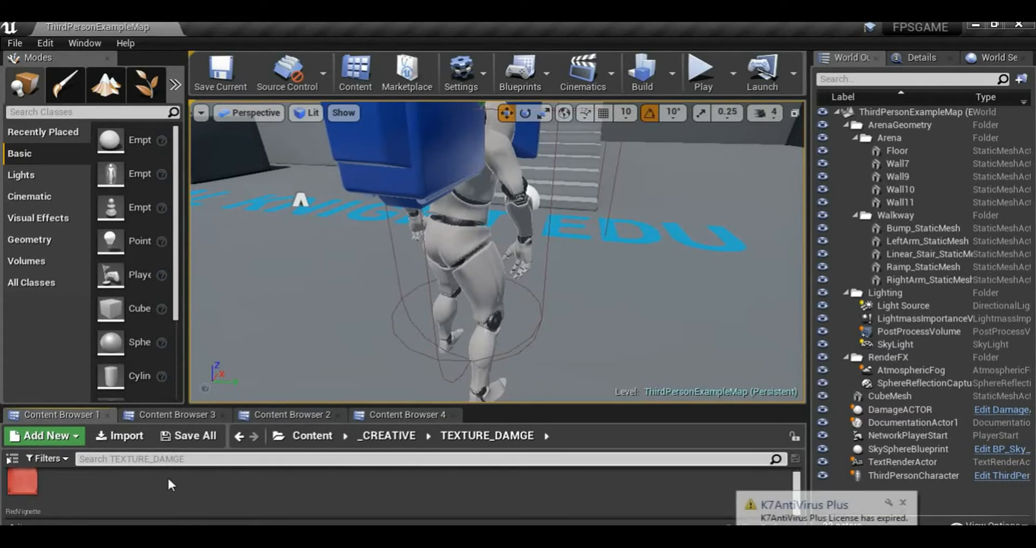
Open the FPS_BLUEPRINT folder inside _CREATIVE and select the RedVignette widget
left_click(388, 436)
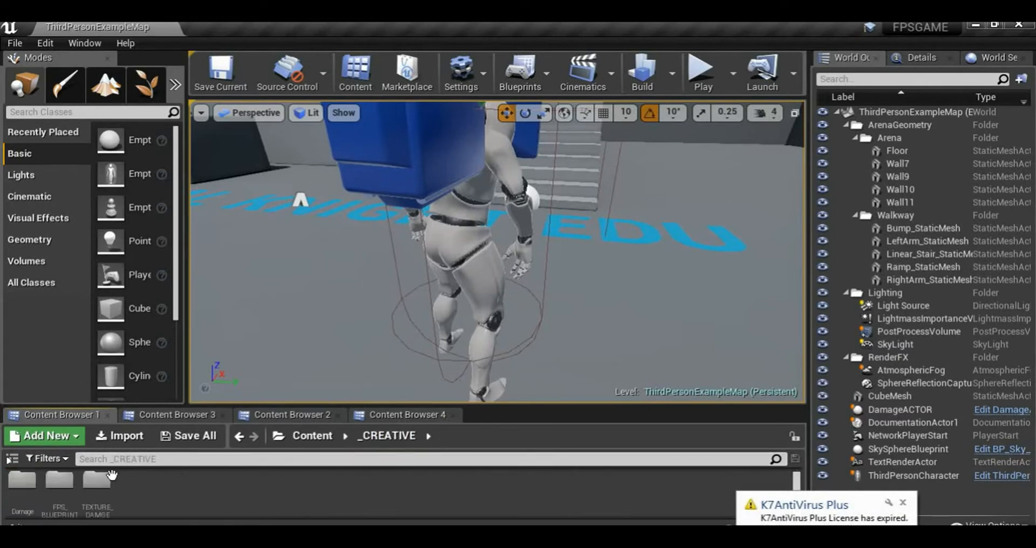
double_click(59, 481)
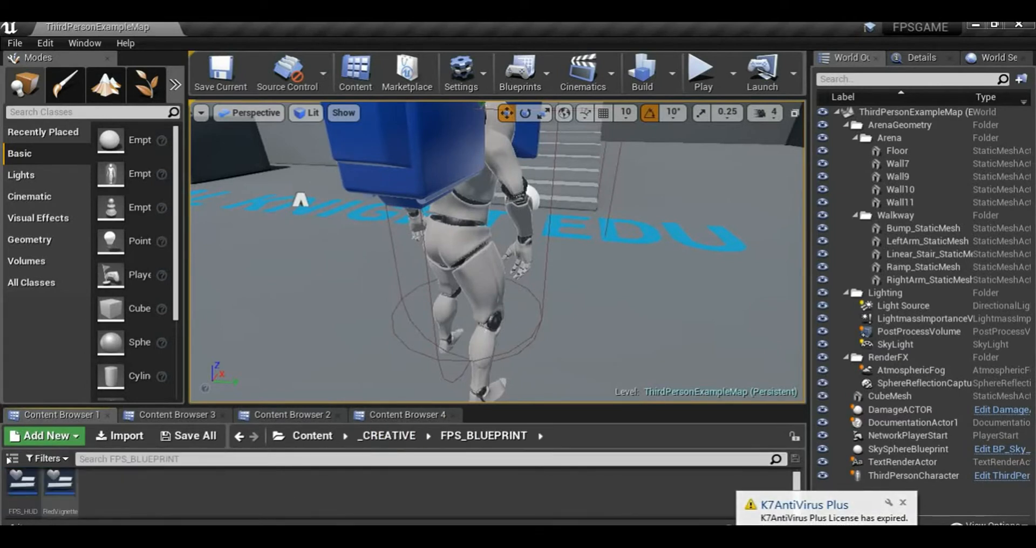
left_click(58, 498)
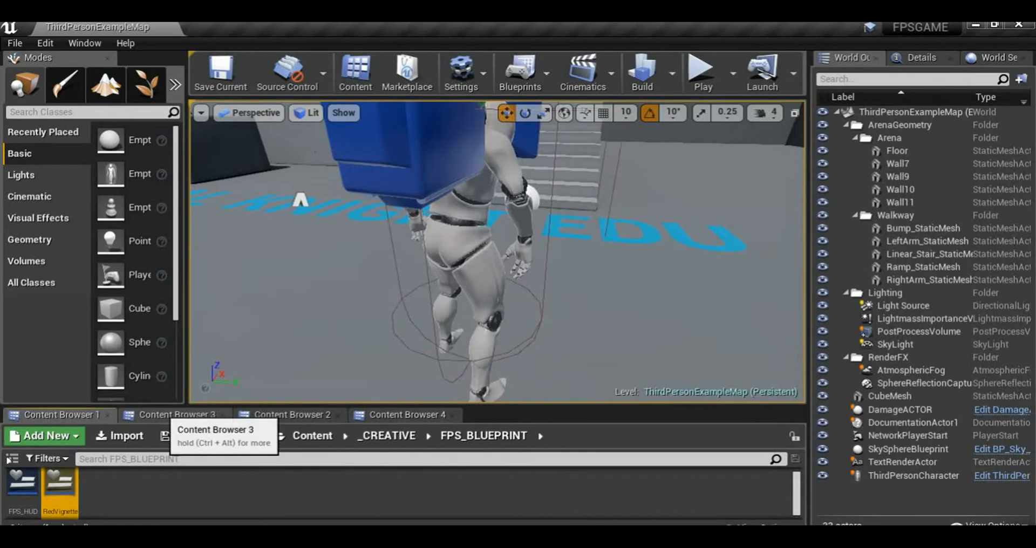
Open the ThirdPersonCharacter blueprint from the ThirdPersonBP Blueprints folder and show its REGENERATION HEALTH section in the event graph
left_click(178, 414)
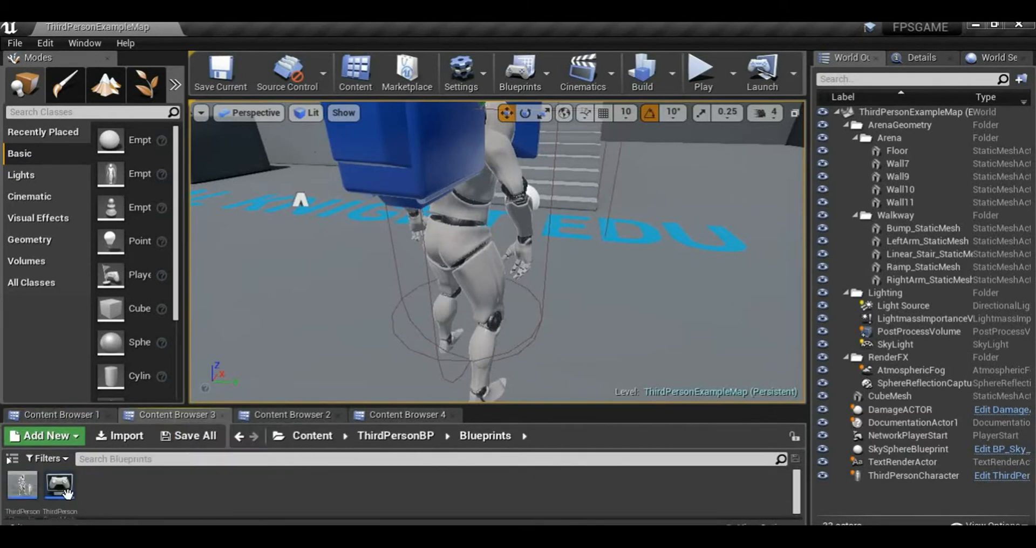
double_click(64, 488)
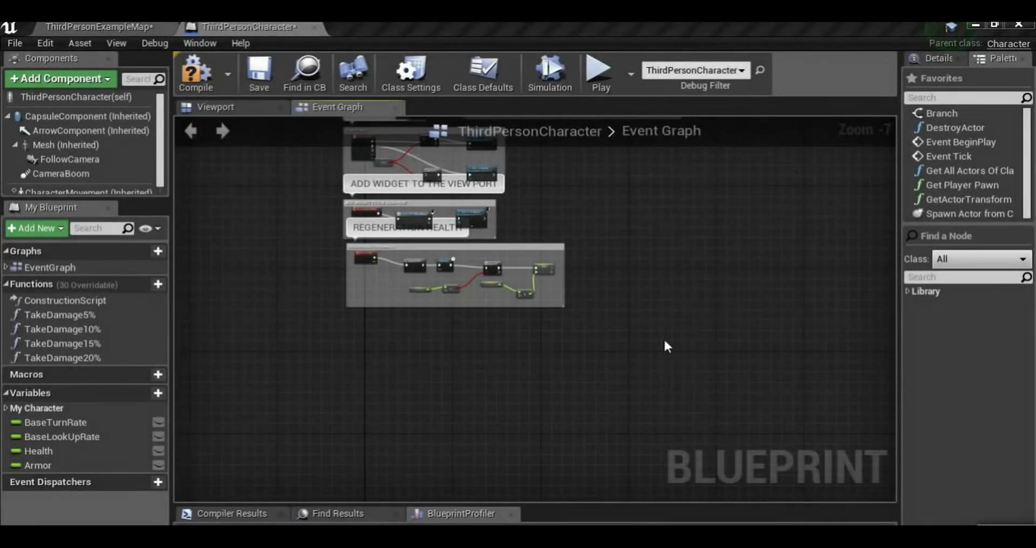
right_click_drag(413, 302, 351, 374)
scroll(349, 390, "up", 4)
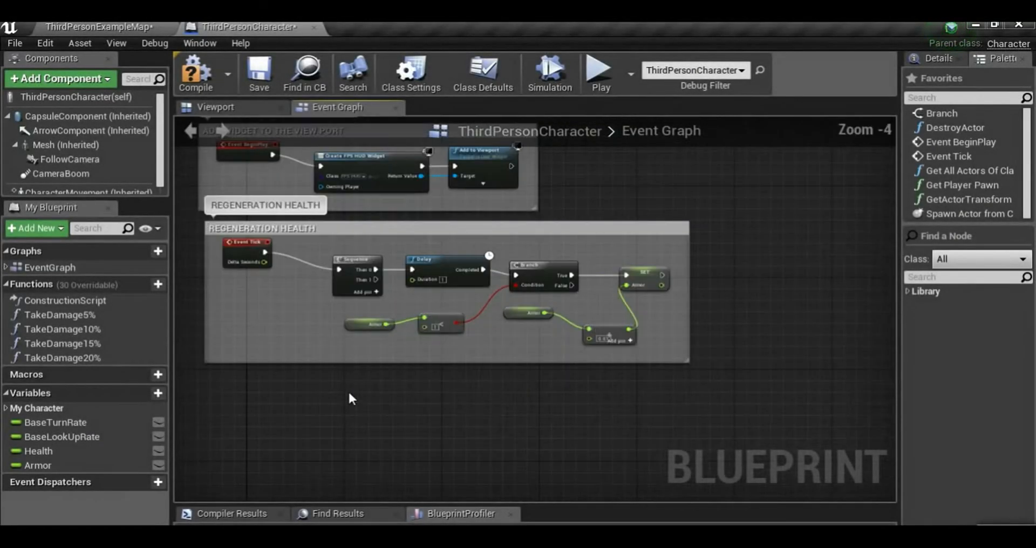
Examine the node chain in the REGENERATION HEALTH section from Event Tick through to the Armor SET node
right_click_drag(342, 364, 397, 239)
scroll(379, 265, "up", 3)
right_click_drag(336, 232, 295, 352)
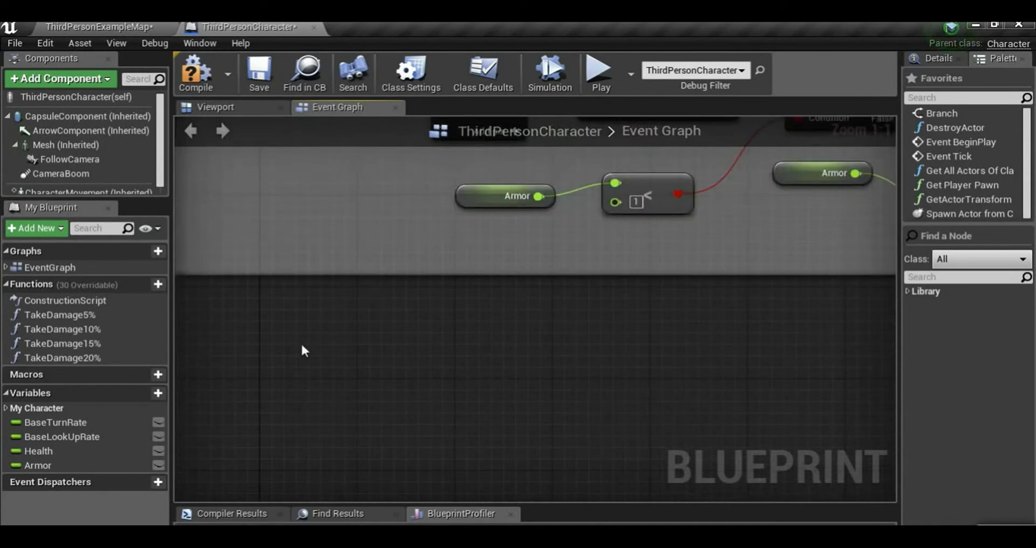
scroll(356, 328, "down", 3)
right_click_drag(502, 289, 511, 387)
right_click_drag(339, 319, 322, 334)
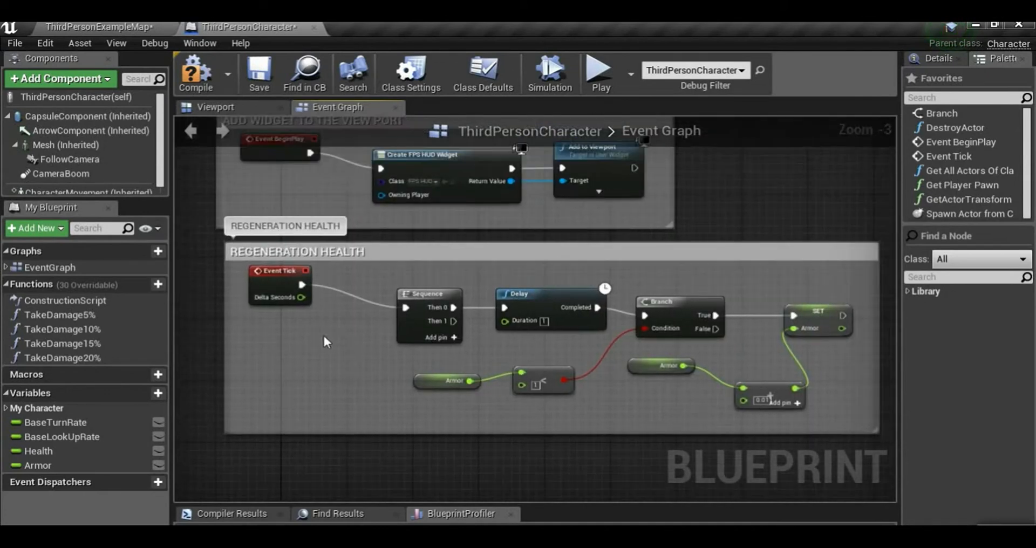
scroll(353, 312, "up", 2)
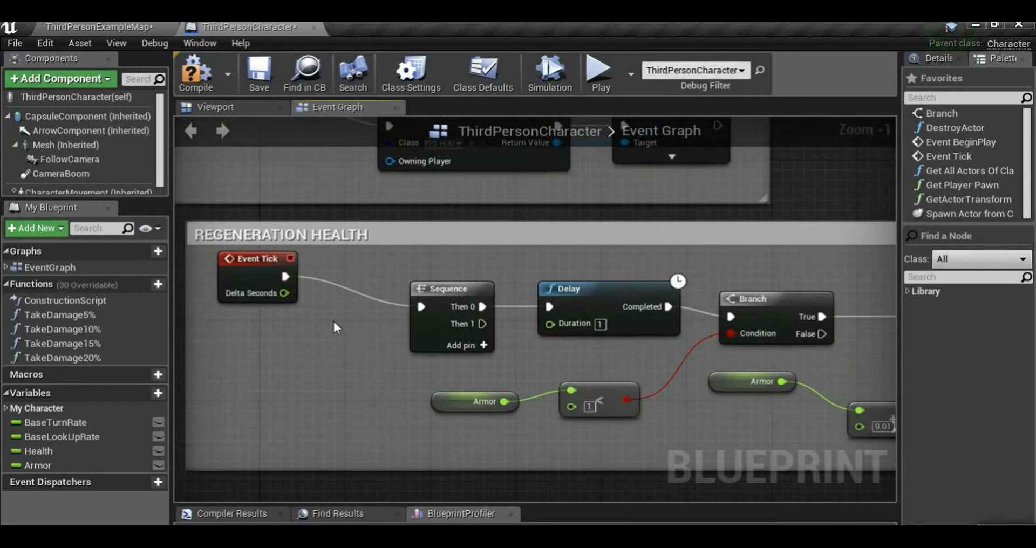
Add a Create Widget node wired after the Armor SET node in the REGENERATION HEALTH chain, with Red Vignette as its class
right_click_drag(405, 349, 220, 321)
scroll(502, 352, "down", 1)
mouse_move(795, 331)
right_mouse_down()
mouse_move(540, 339)
mouse_move(303, 322)
right_mouse_up()
scroll(274, 320, "up", 2)
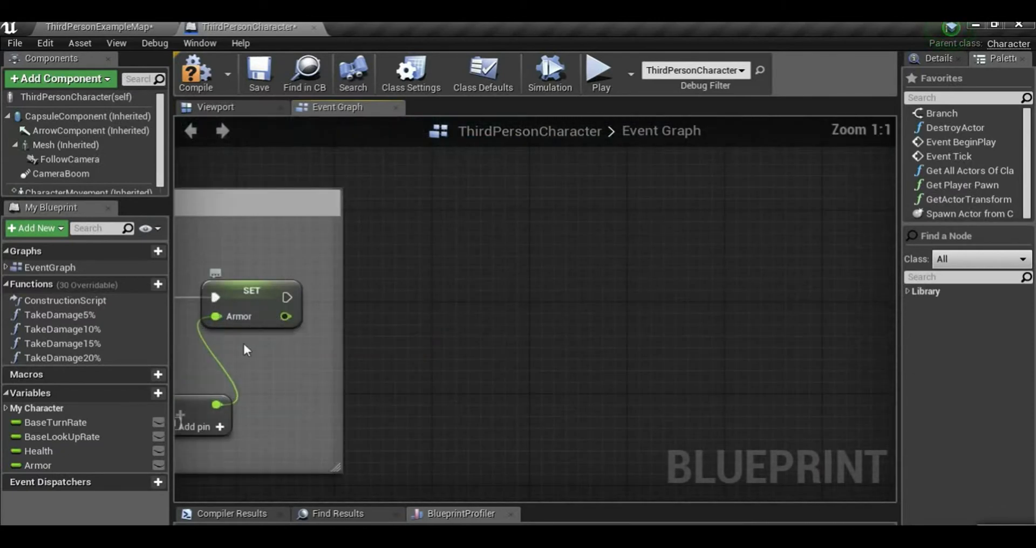
left_click_drag(326, 294, 464, 294)
type("c")
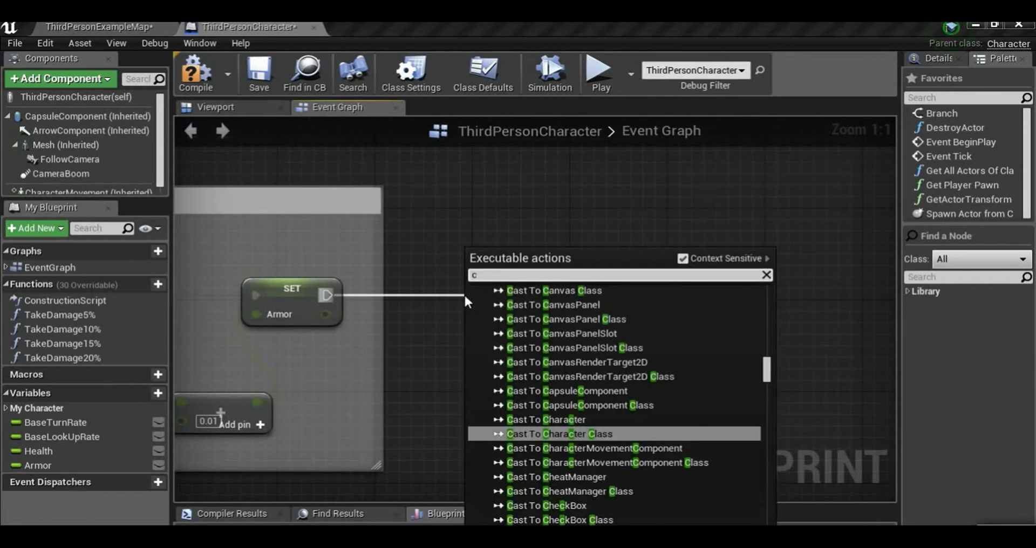
type("reate wid")
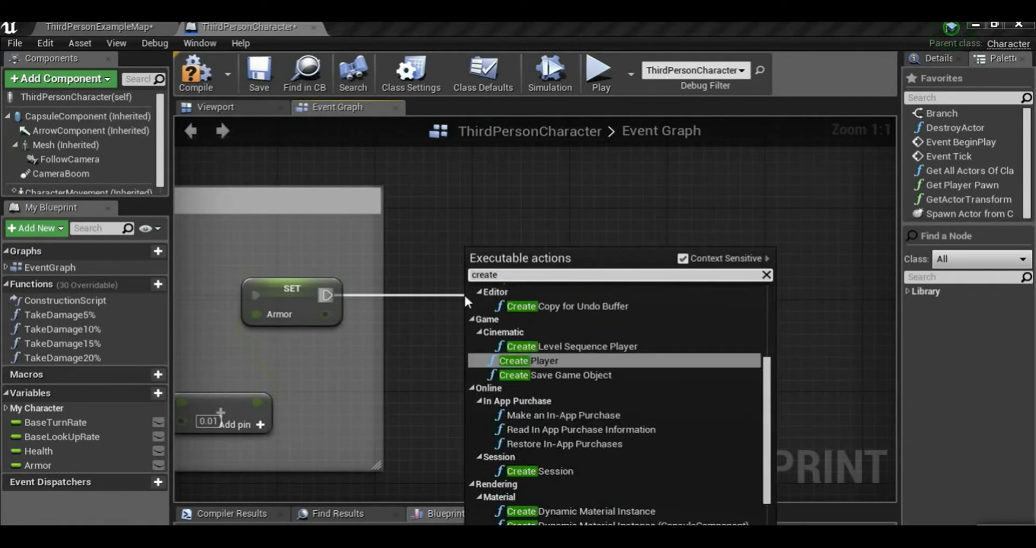
key("Return")
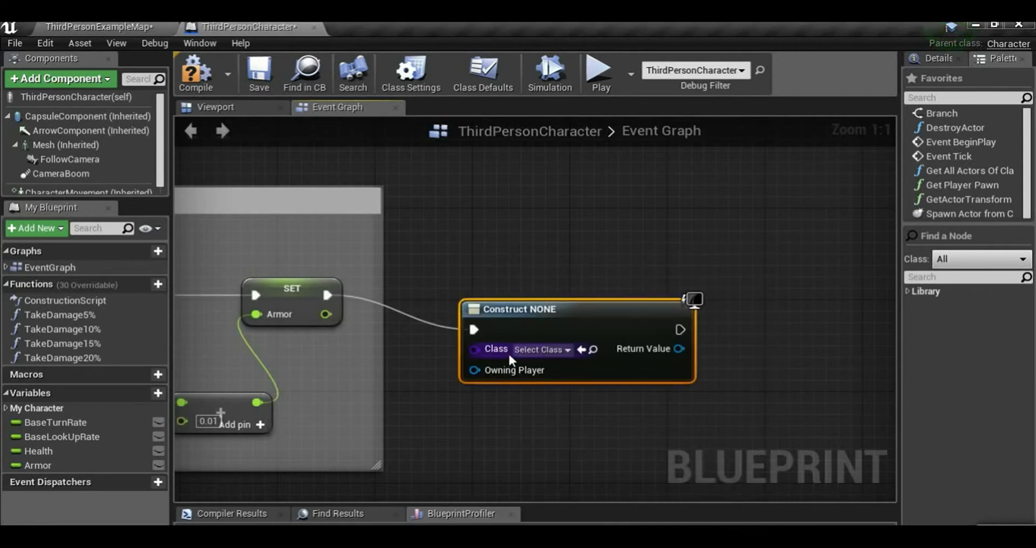
left_click(540, 349)
left_click(577, 413)
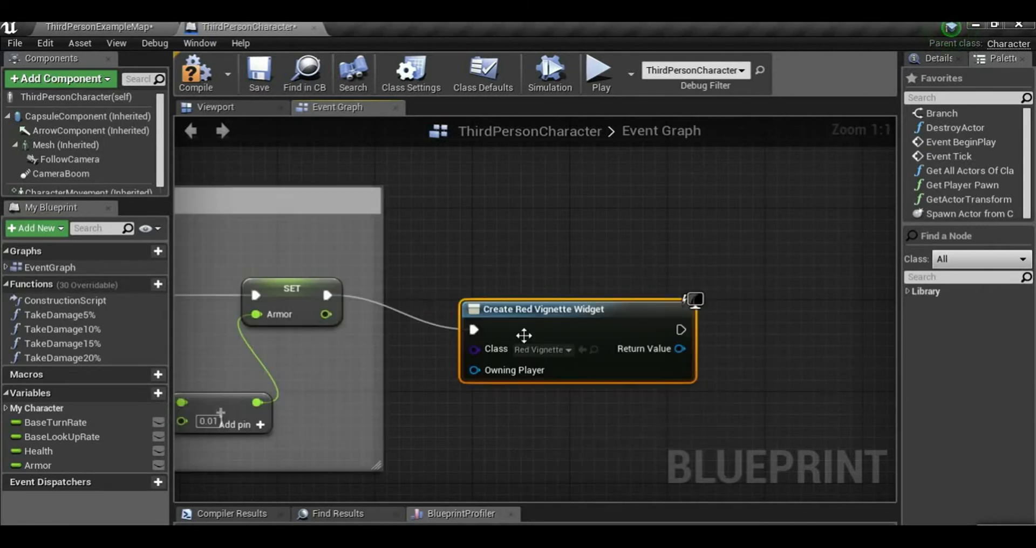
Add a Get Player Controller node wired to the Owning Player input of Create Red Vignette Widget
right_click_drag(482, 378, 542, 358)
left_click_drag(535, 346, 471, 403)
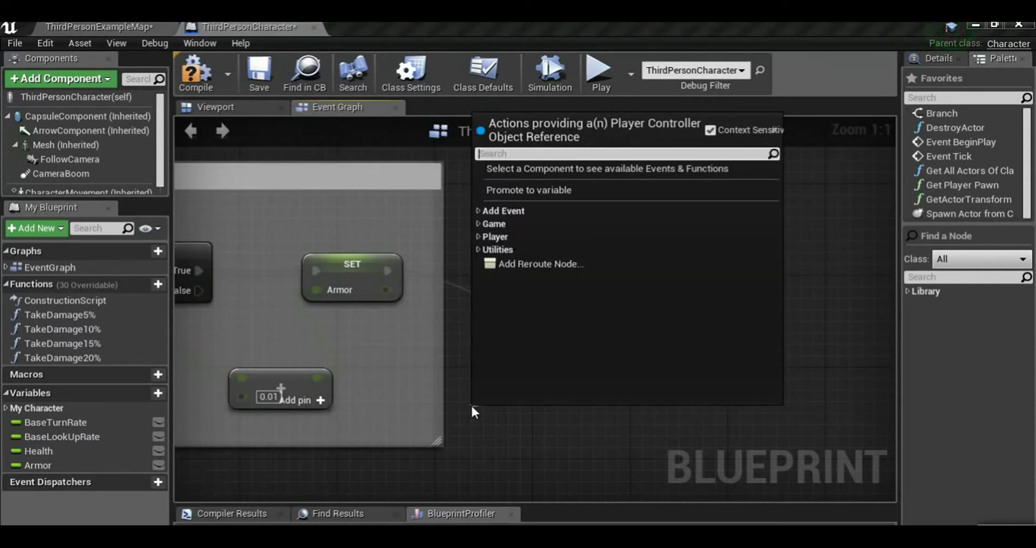
type("get")
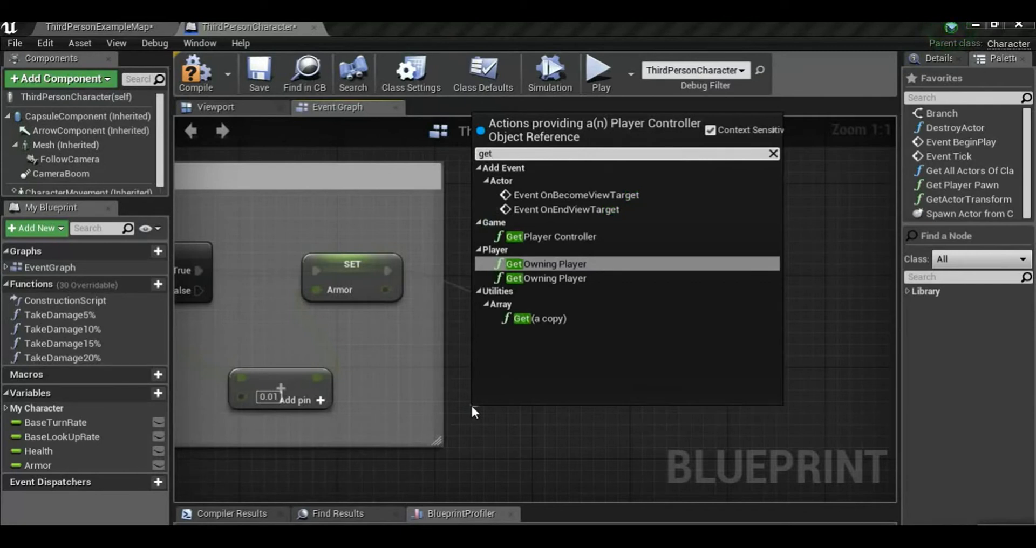
type(" pla")
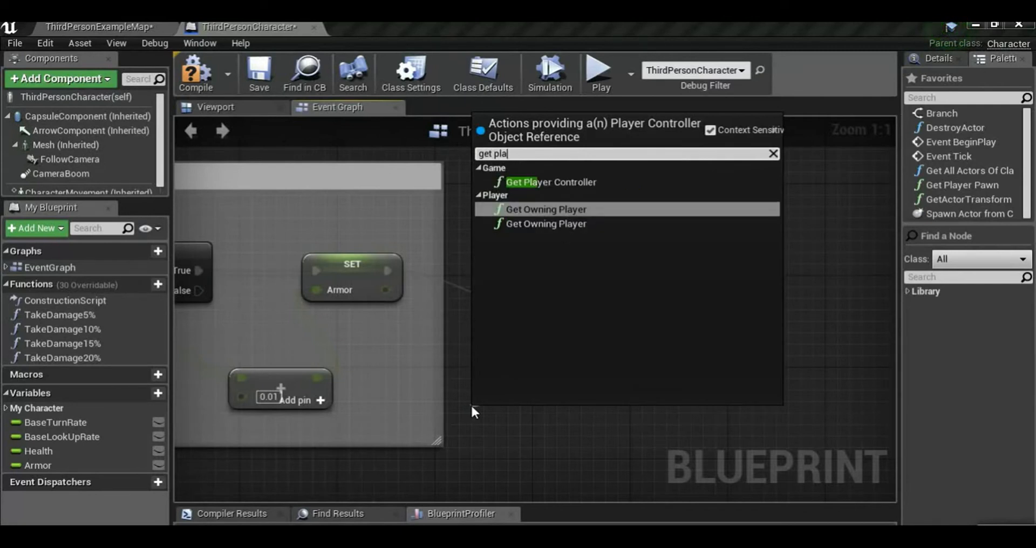
key("Return")
left_click_drag(549, 410, 439, 399)
Resize the REGENERATION HEALTH comment to end just past the Armor SET node and move the Create Red Vignette Widget and Get Player Controller nodes farther away
left_click_drag(607, 360, 922, 354)
scroll(681, 372, "down", 3)
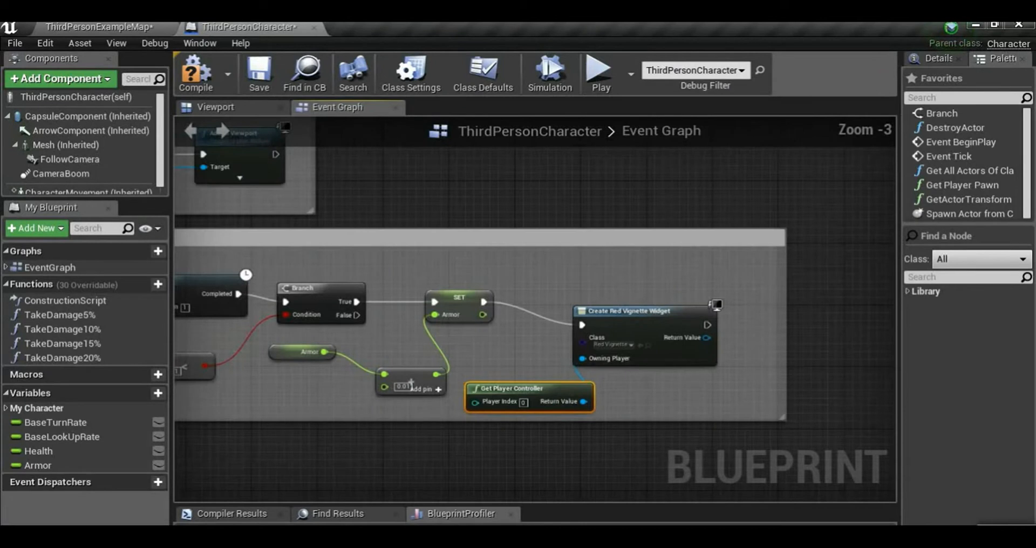
right_click_drag(780, 351, 532, 343)
left_click_drag(450, 328, 252, 330)
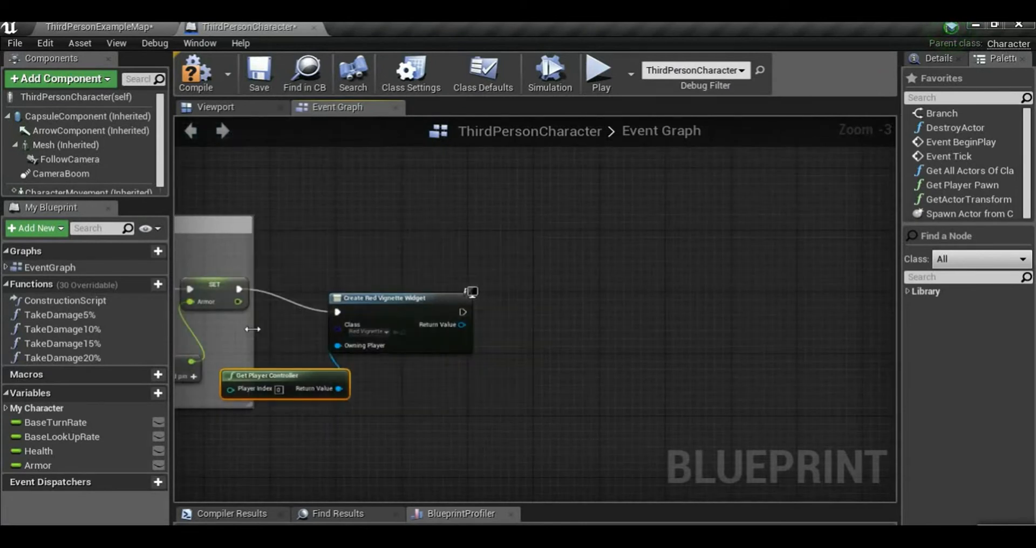
left_click_drag(277, 279, 481, 394)
left_click_drag(402, 313, 558, 282)
Add an Add to Viewport node from the Return Value of Create Red Vignette Widget and align it beside that node
scroll(569, 370, "up", 3)
left_click_drag(453, 280, 551, 287)
type("v")
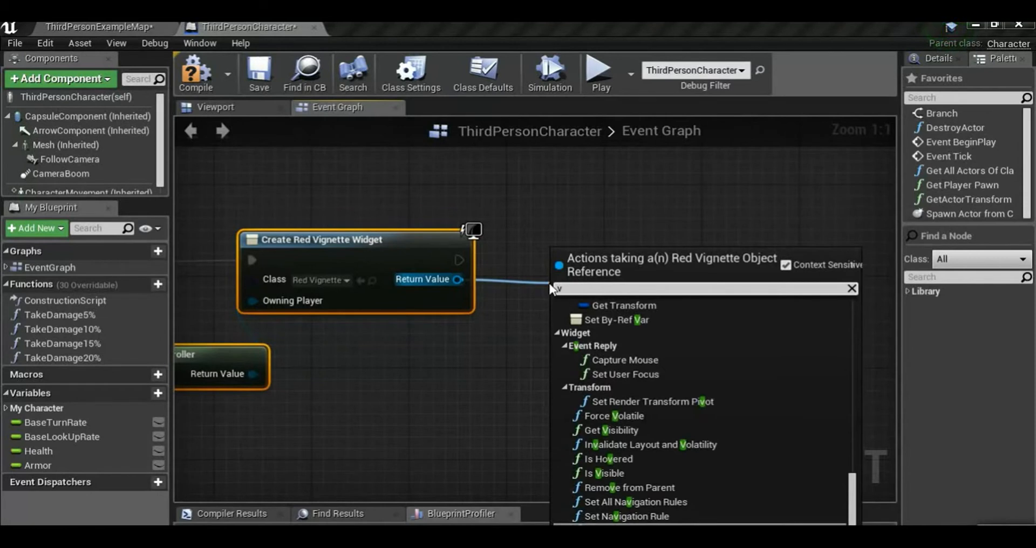
type("ei")
key("BackSpace")
key("BackSpace")
type("ei")
key("BackSpace")
key("BackSpace")
type("iew")
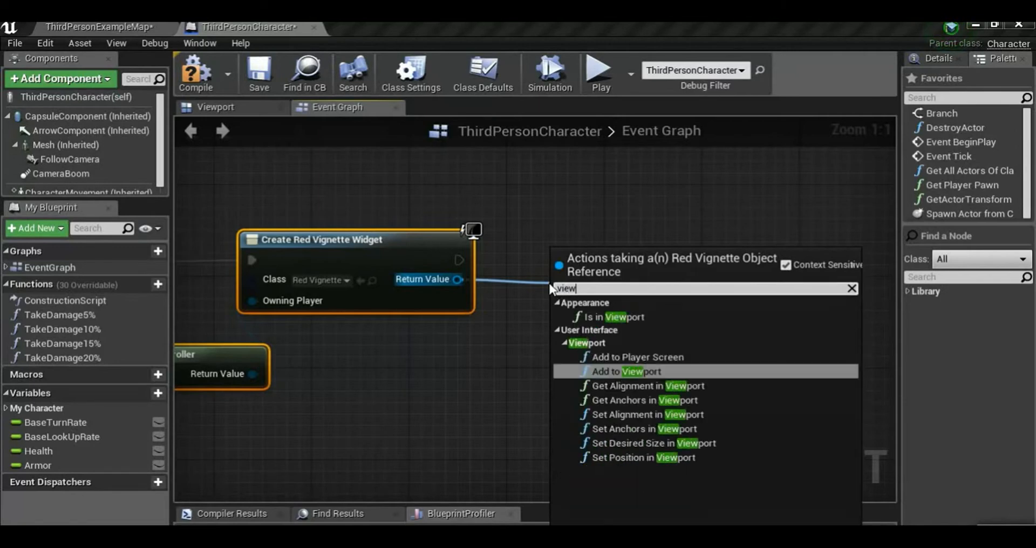
key("Return")
left_click_drag(574, 292, 574, 244)
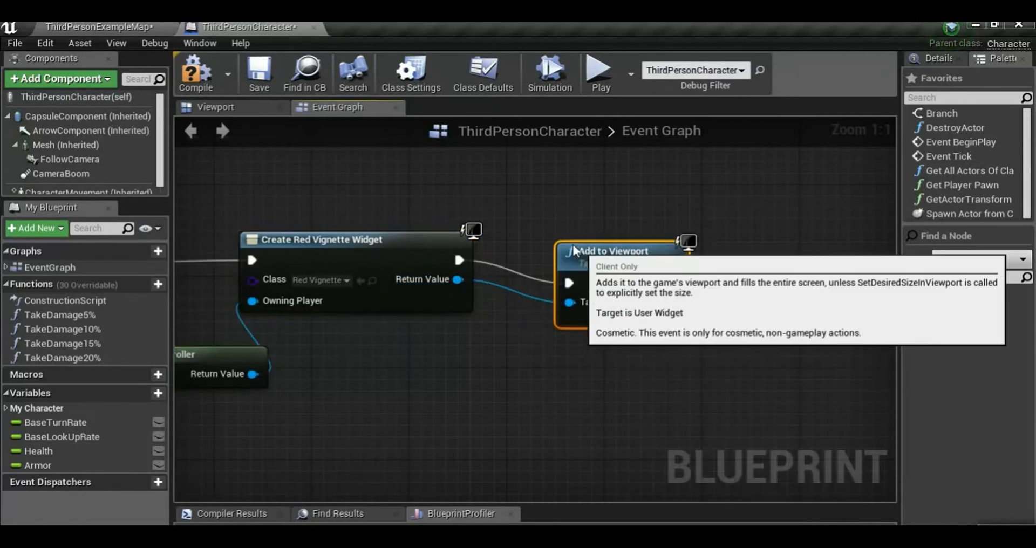
Group the Create Red Vignette Widget, Get Player Controller and Add to Viewport nodes in a comment titled "CALL THE DAMGAGE RED VIGNETTE WIGETS"
scroll(424, 388, "down", 2)
right_click_drag(312, 390, 494, 355)
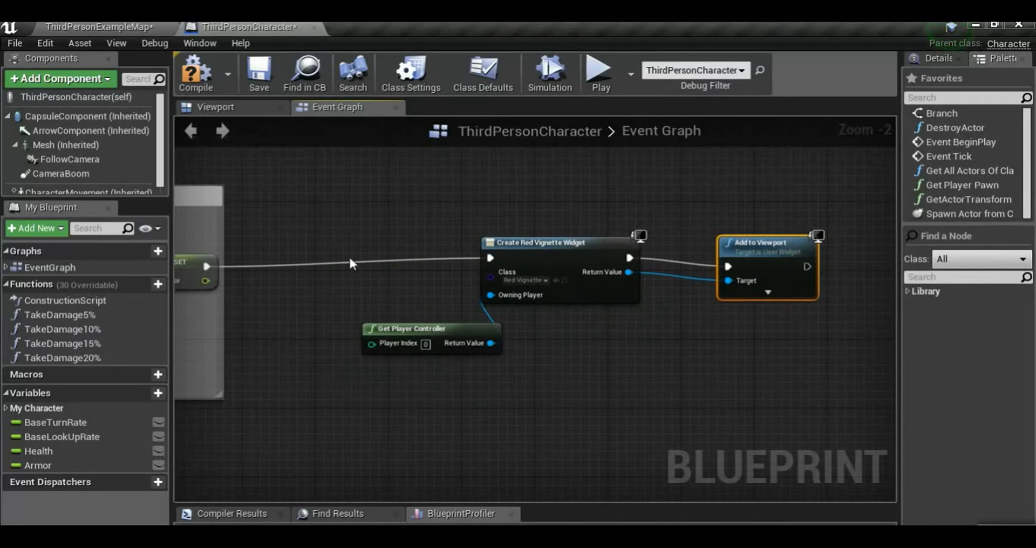
left_click_drag(321, 200, 766, 384)
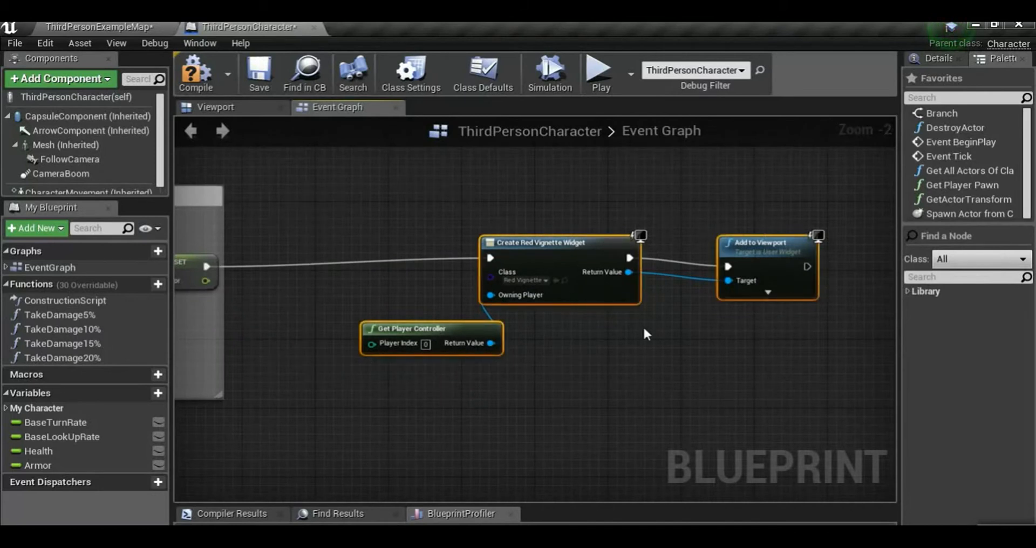
key("c")
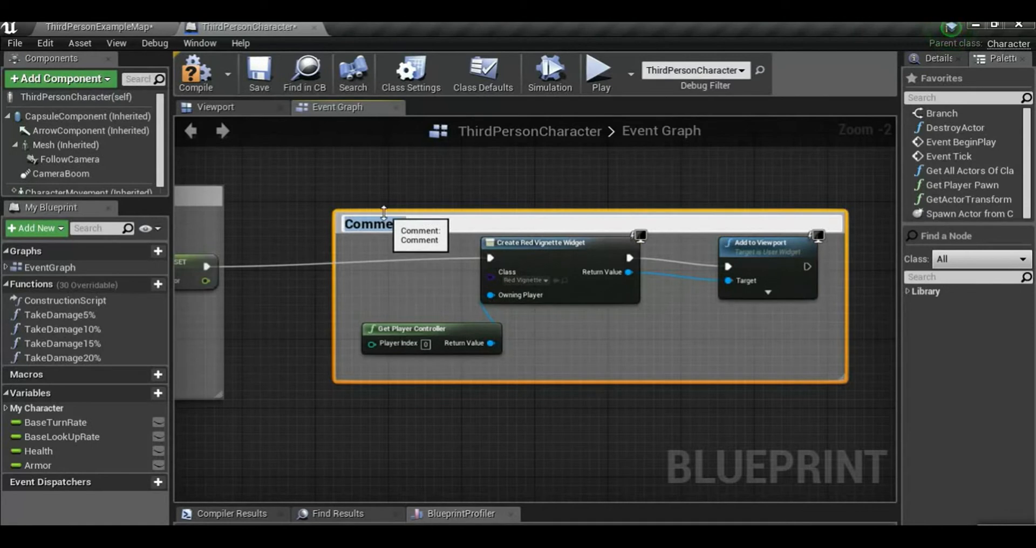
type("CA")
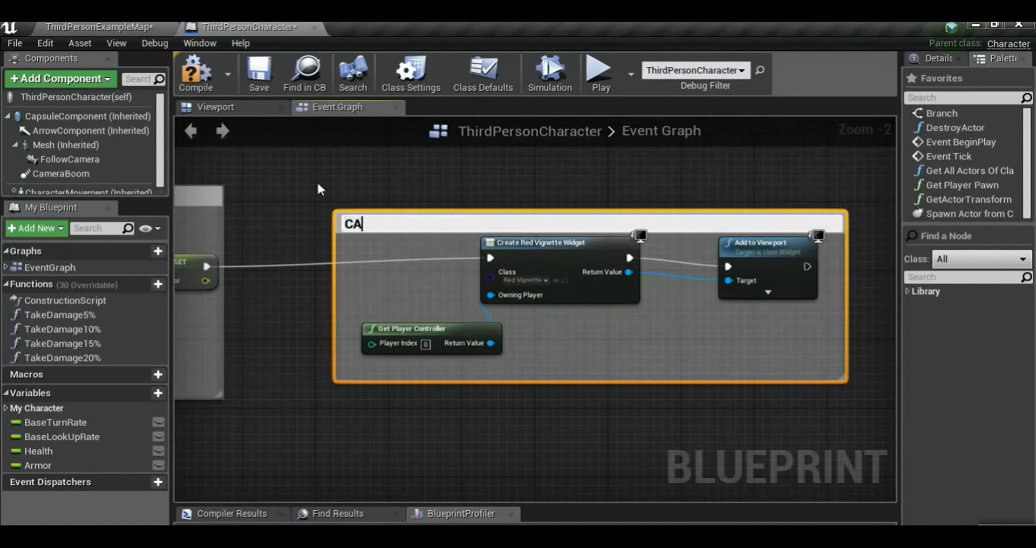
type("LL THE DAMGA")
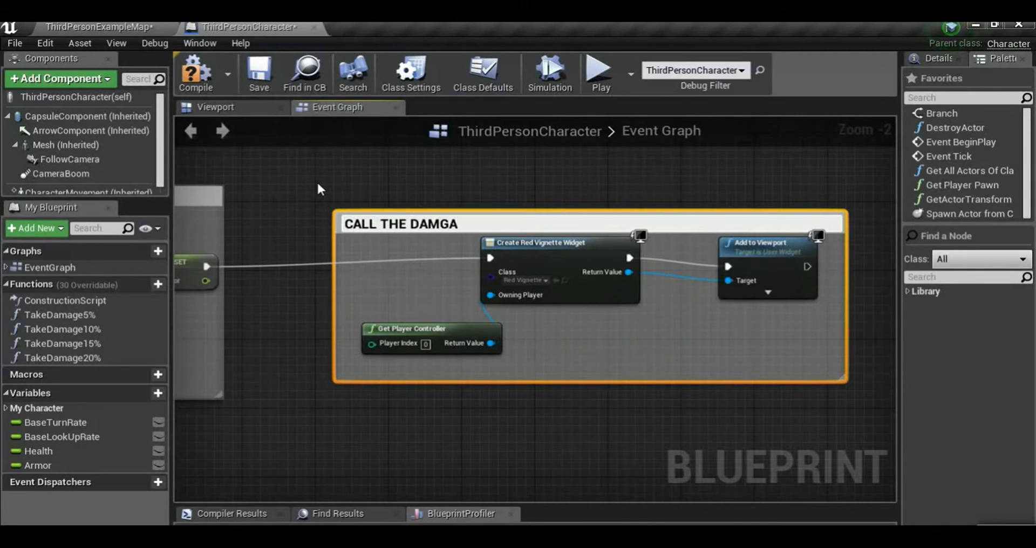
type("GE RED VE WI")
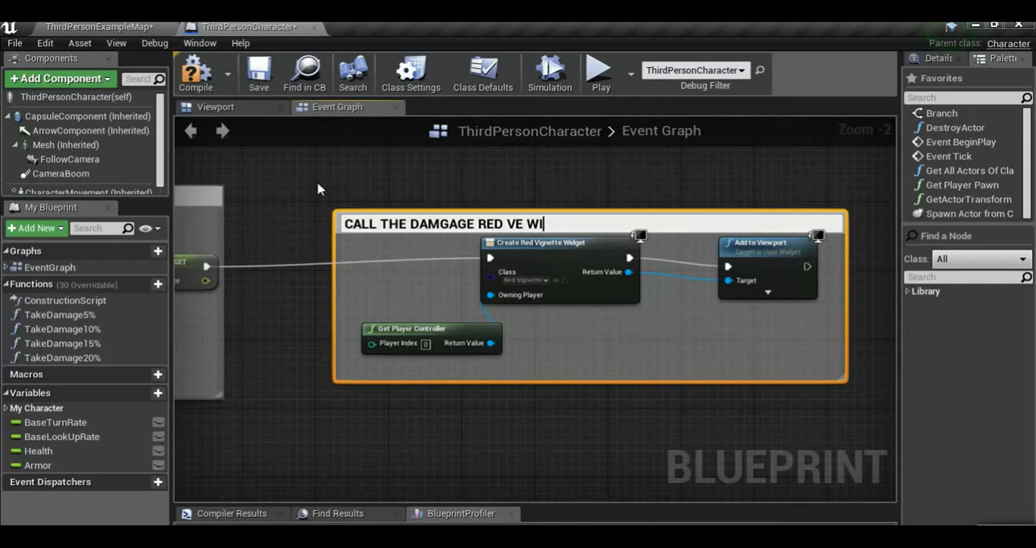
type("S")
key("Return")
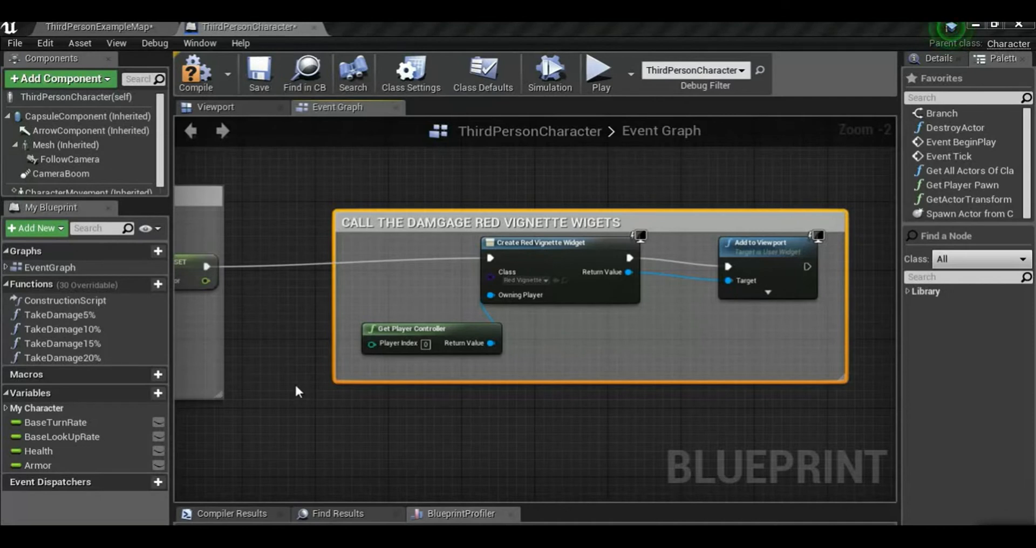
Move the Armor SET node slightly upward inside the REGENERATION HEALTH comment
right_click_drag(296, 386, 533, 413)
right_click_drag(310, 343, 335, 324)
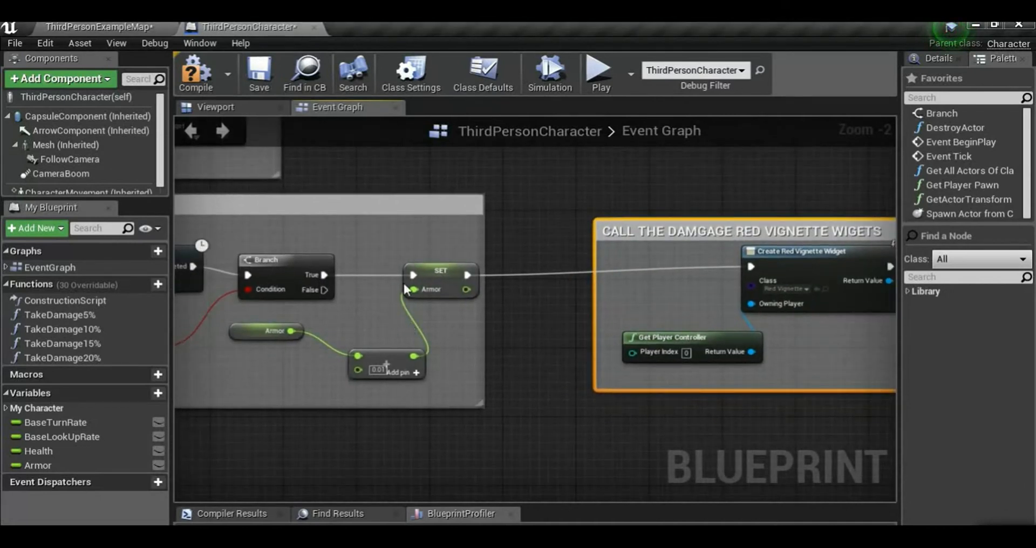
left_click(426, 273)
right_click_drag(420, 300, 252, 261)
right_click_drag(508, 286, 401, 264)
right_click_drag(306, 281, 384, 280)
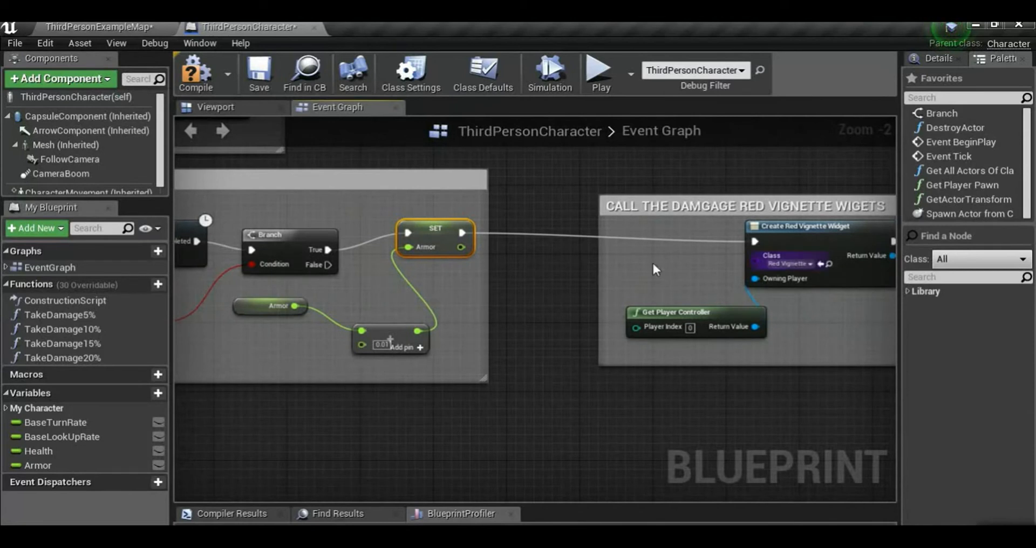
right_click_drag(653, 261, 578, 276)
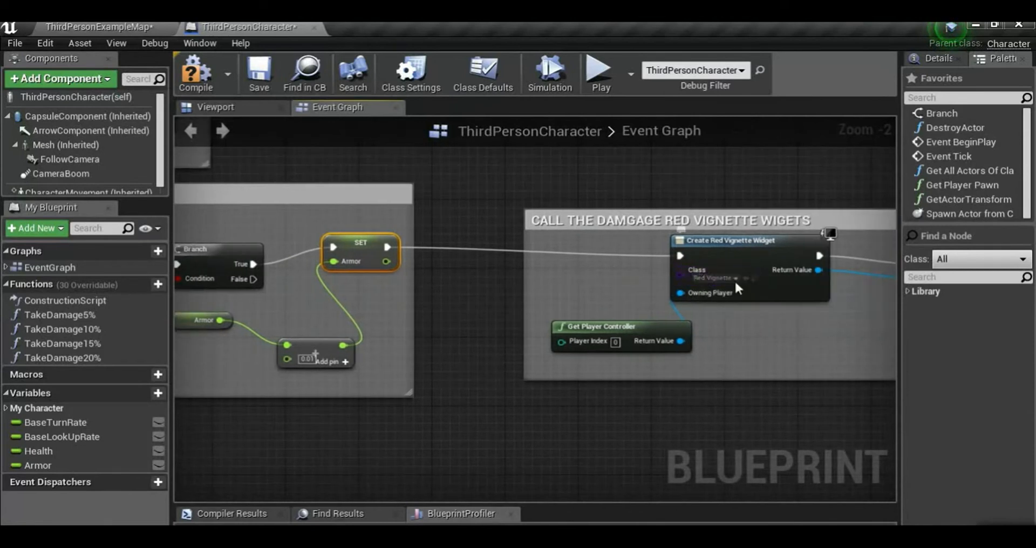
Wire the Branch node's False output into Create Red Vignette Widget, and compile and save the blueprint
left_click_drag(253, 279, 681, 256)
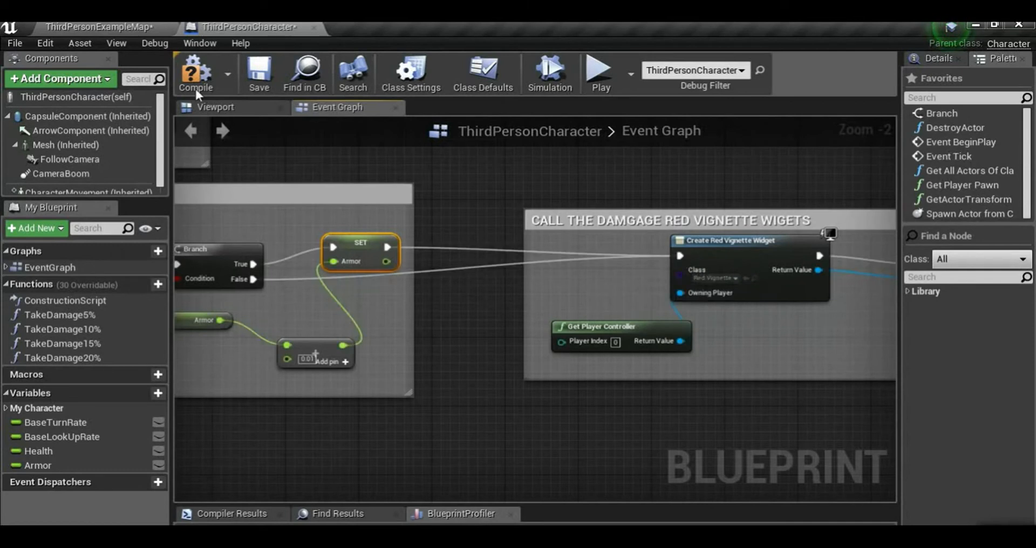
left_click(265, 73)
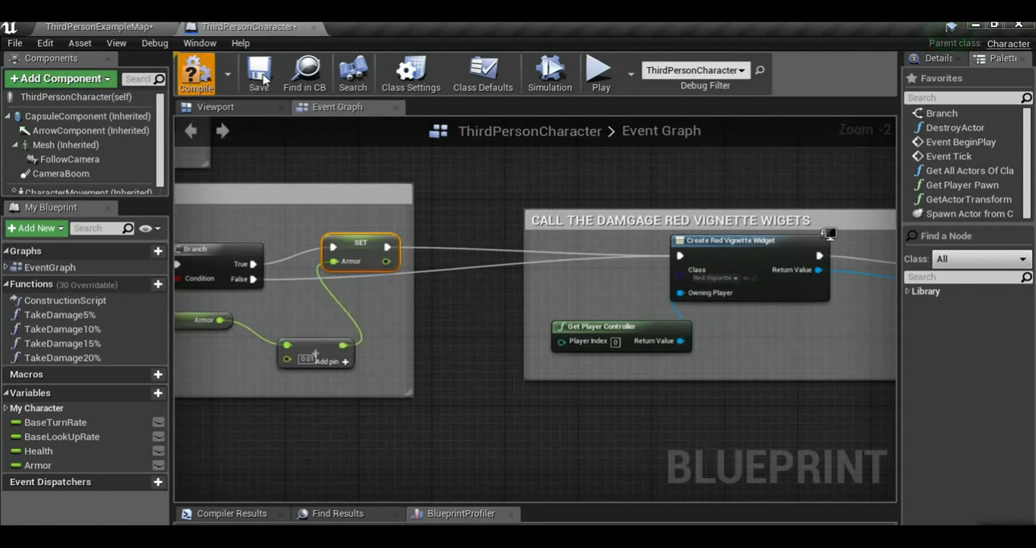
Play the ThirdPersonExampleMap level and move the character around to check the red vignette effect, ending the play session when finished
left_click(108, 27)
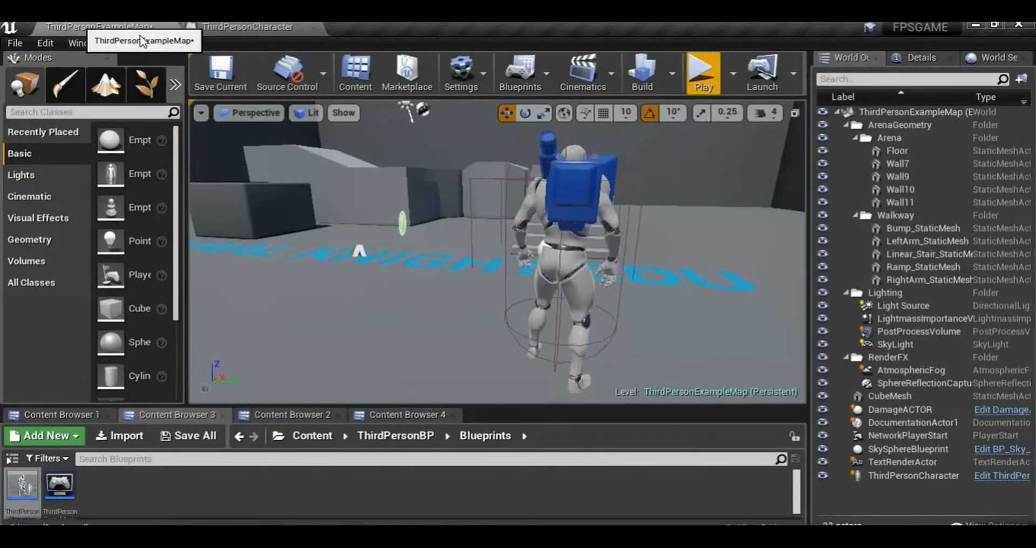
left_click(696, 75)
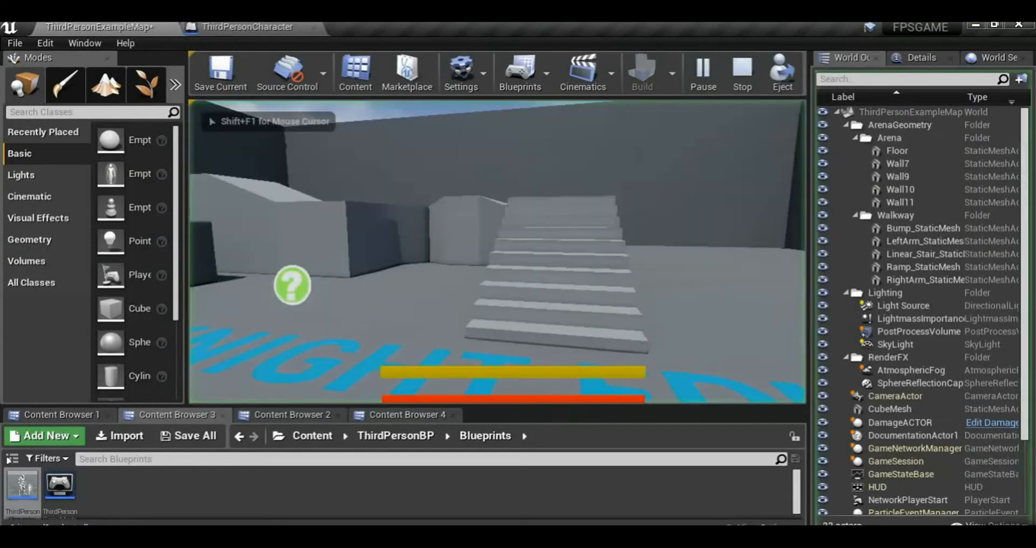
key("s")
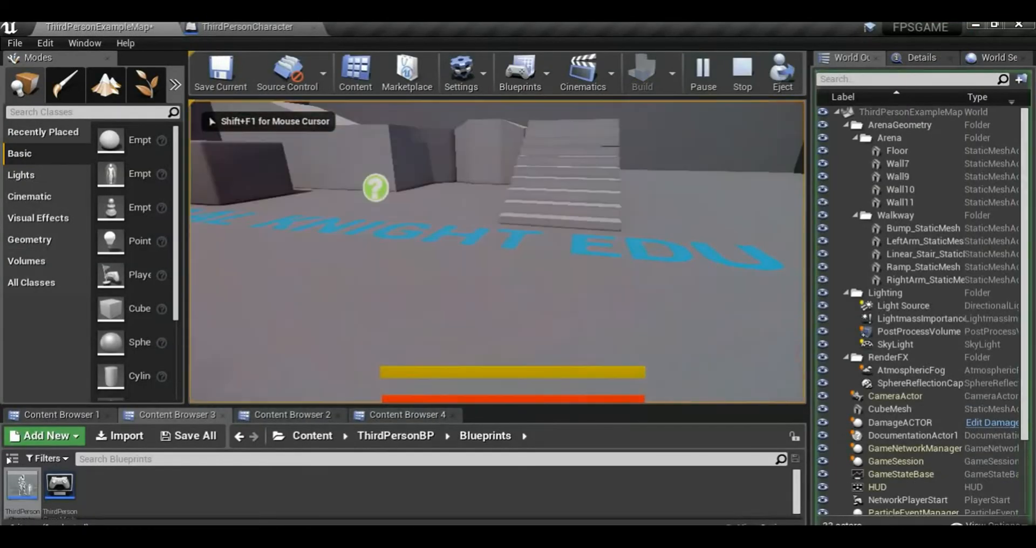
key("d")
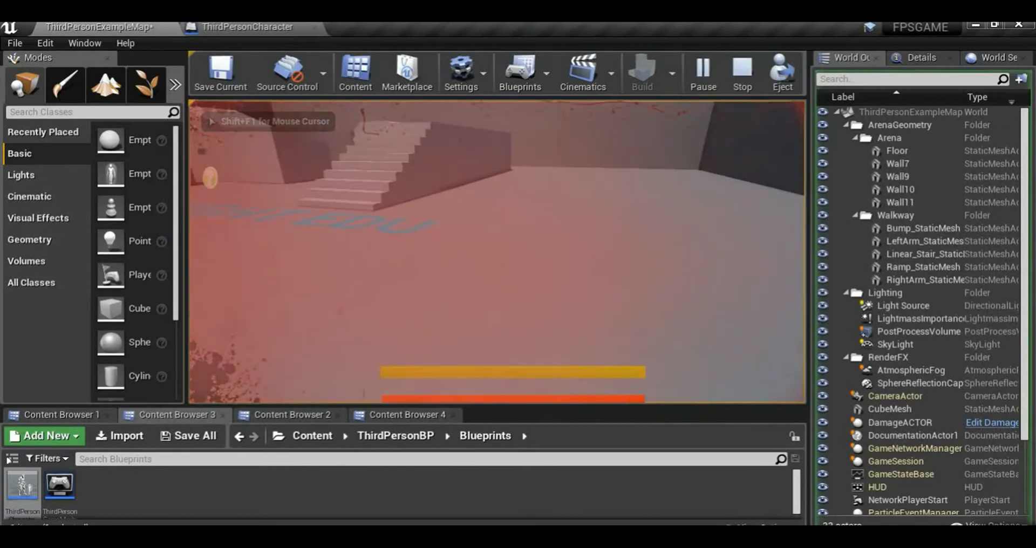
key("s")
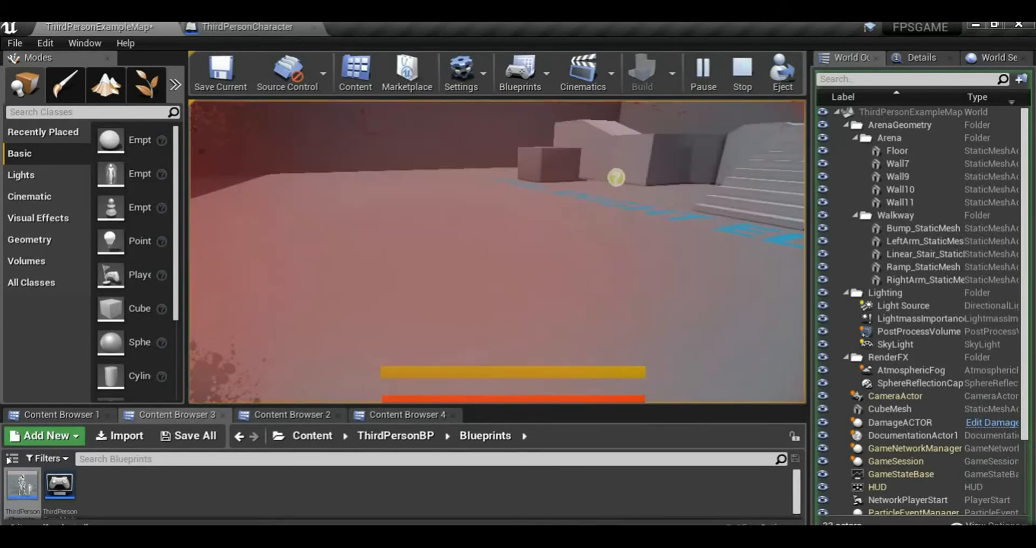
key("d")
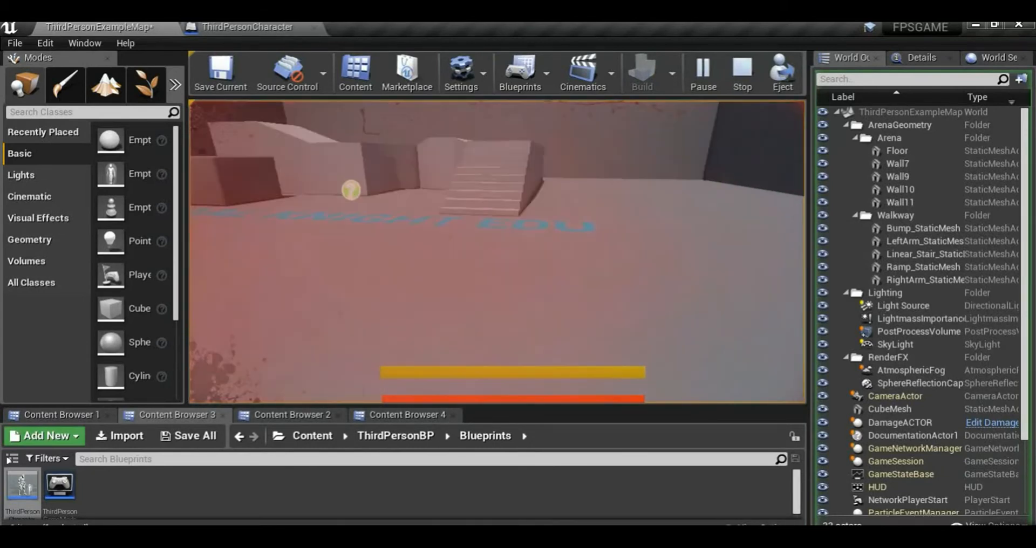
key("w")
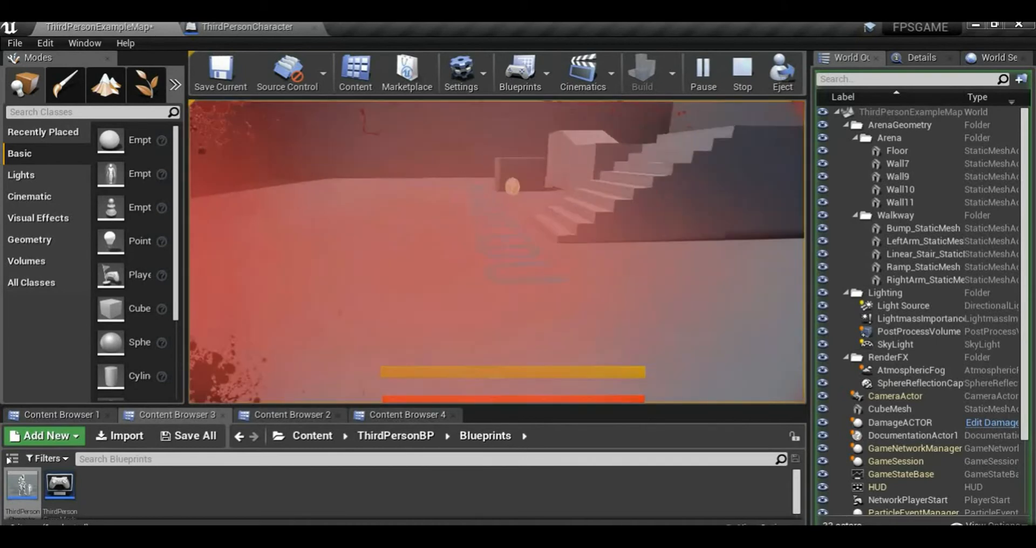
key("a")
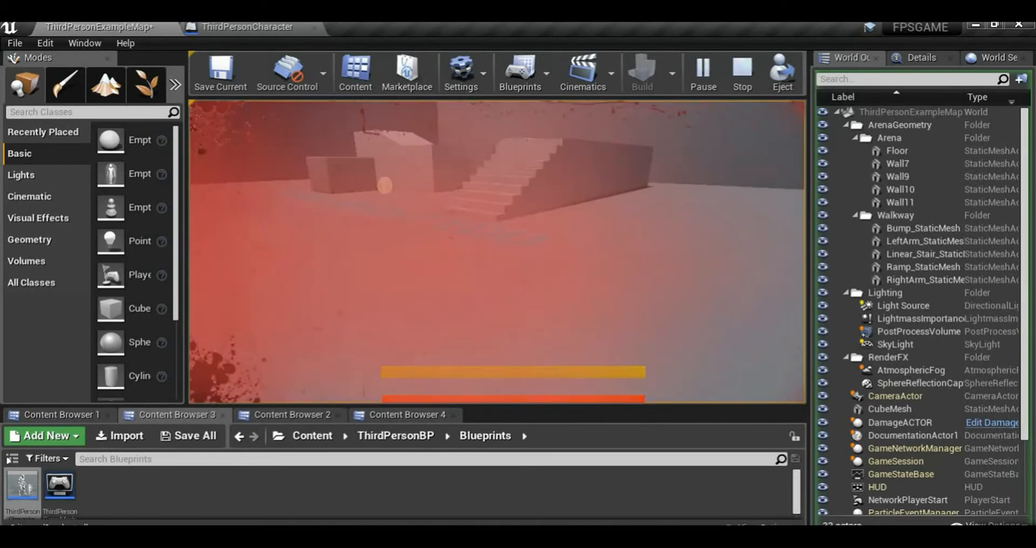
key("w")
key("space")
key("s")
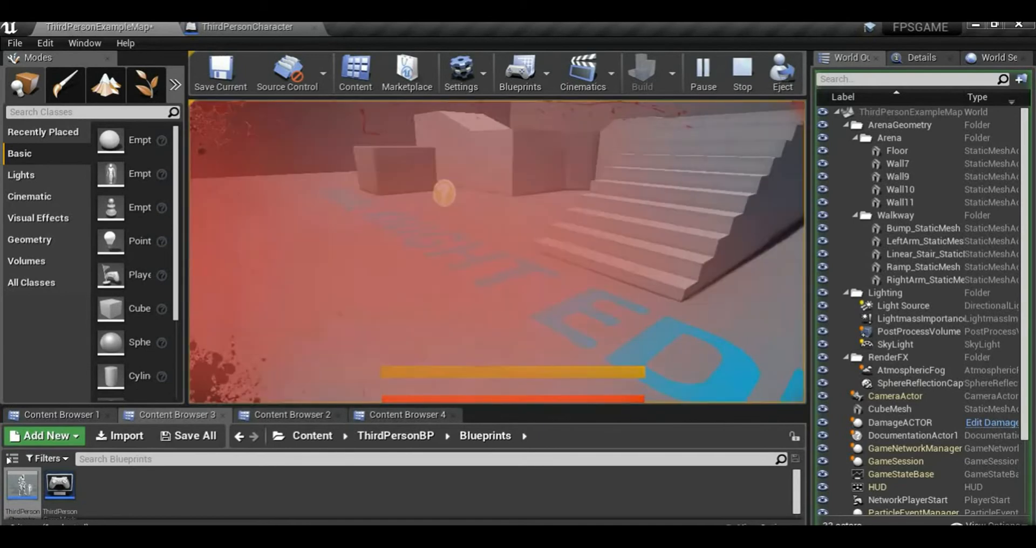
key("Escape")
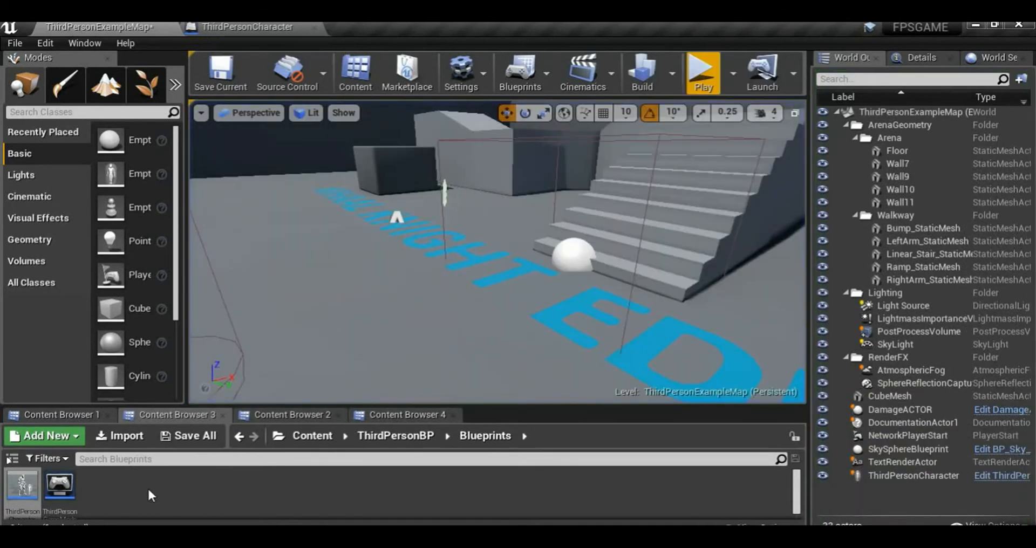
Open the RedVignette widget from the FPS_BLUEPRINT folder in _CREATIVE and show its event graph
left_click(61, 415)
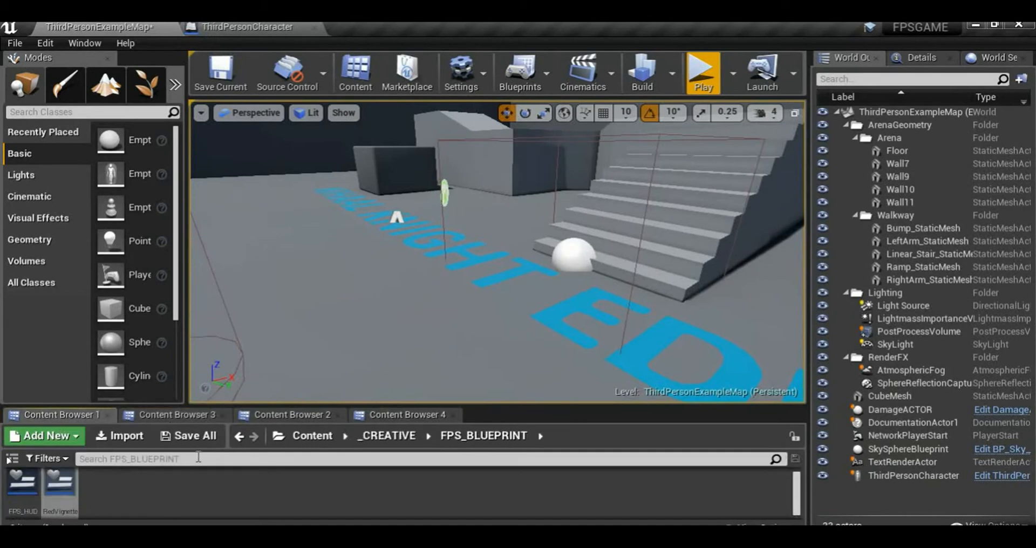
left_click(387, 435)
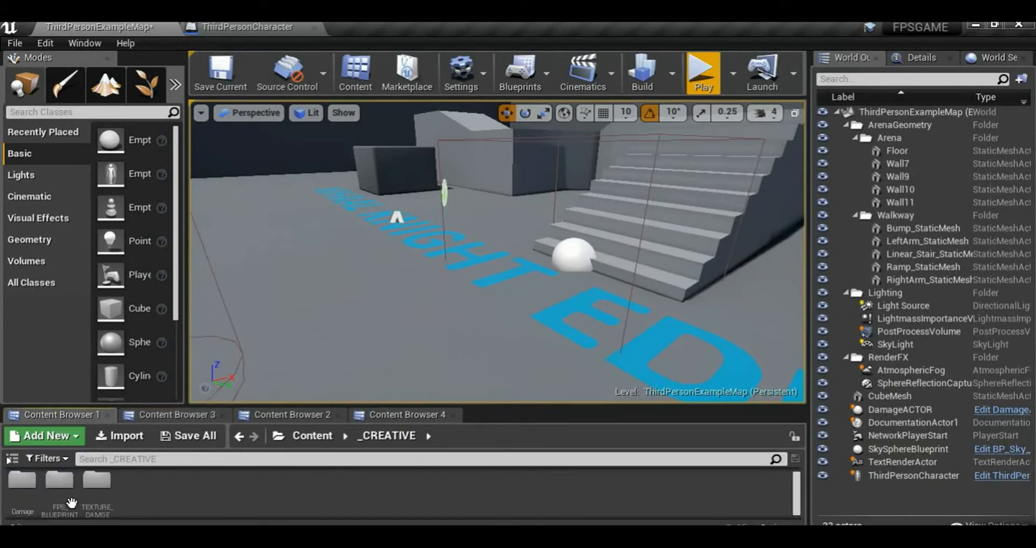
double_click(21, 498)
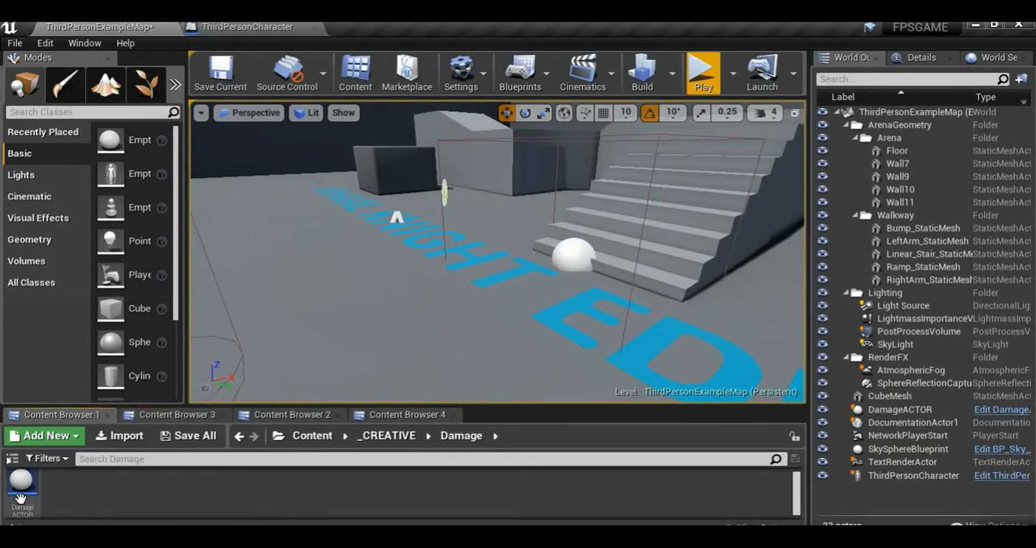
left_click(389, 435)
double_click(59, 490)
double_click(60, 488)
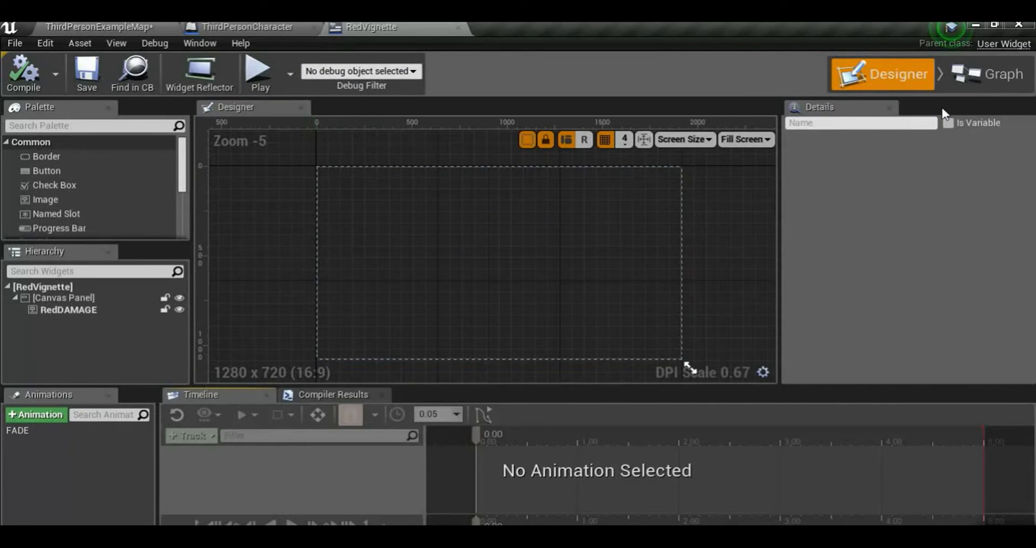
left_click(997, 76)
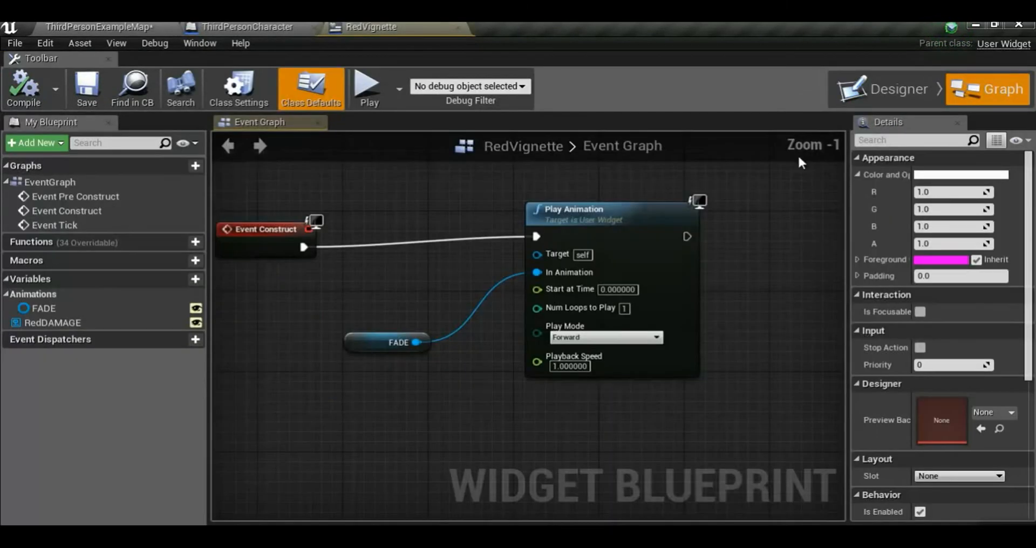
Set Num Loops to Play to 2 on the Play Animation node and switch to the ThirdPersonExampleMap level
scroll(510, 307, "up", 1)
right_click_drag(557, 347, 481, 354)
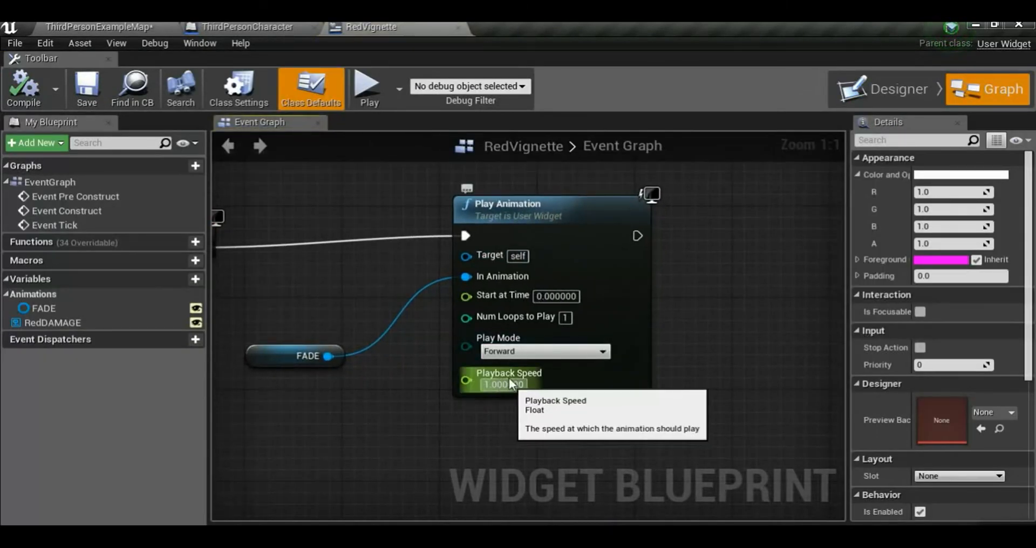
left_click(567, 318)
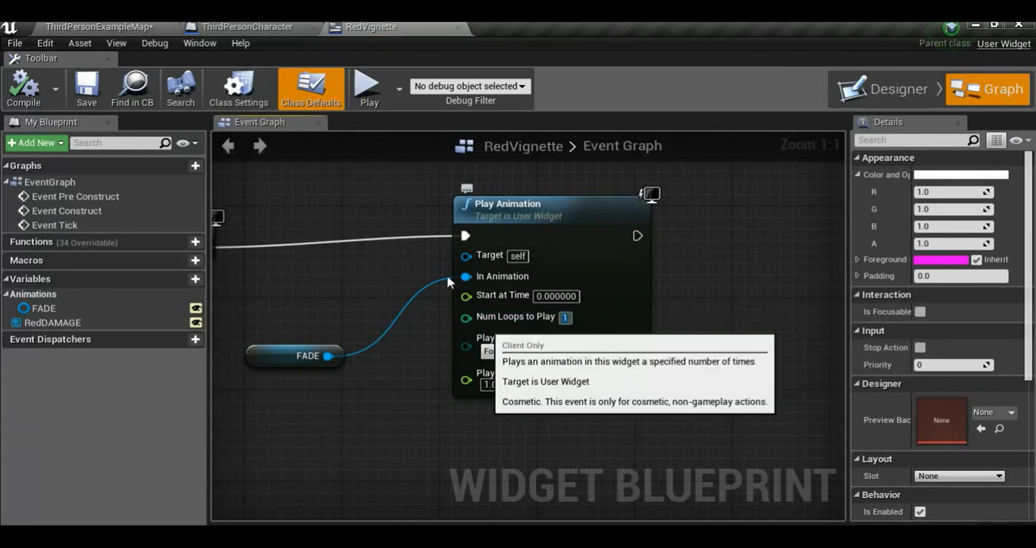
left_click(118, 26)
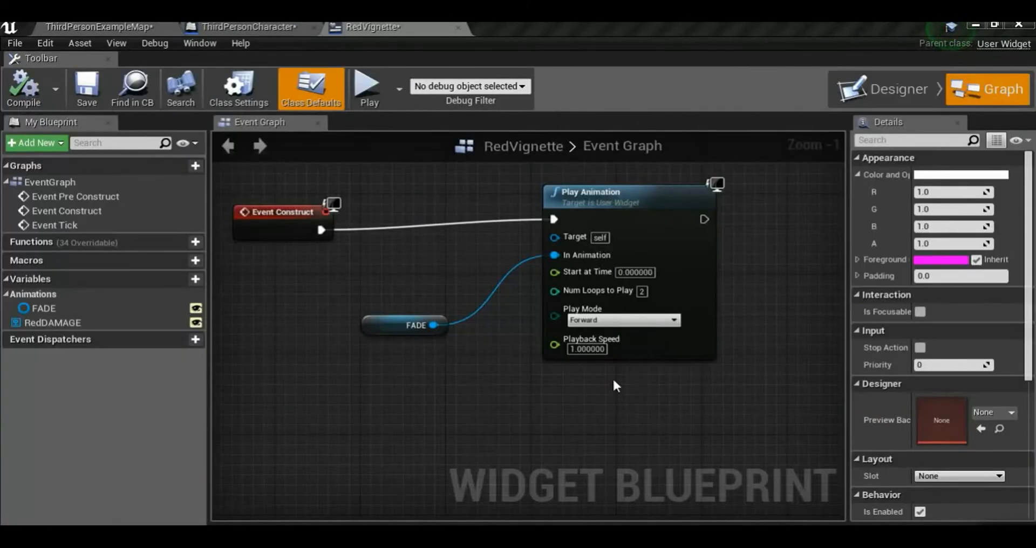
Test the two-loop fade in a game preview, and set Play Animation's Num Loops to Play back to 1 and save the RedVignette widget
right_click_drag(602, 292, 528, 315)
scroll(539, 312, "up", 1)
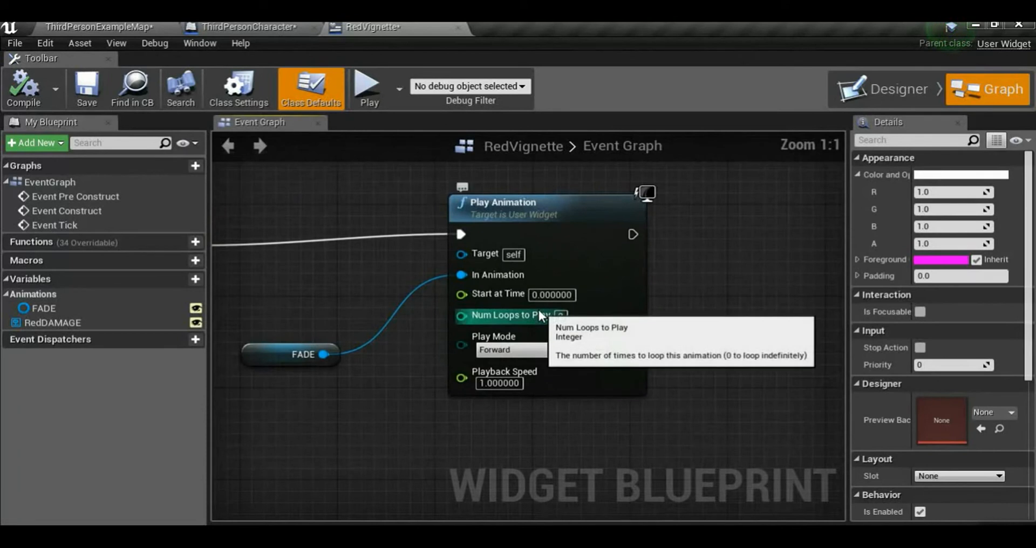
left_click(561, 317)
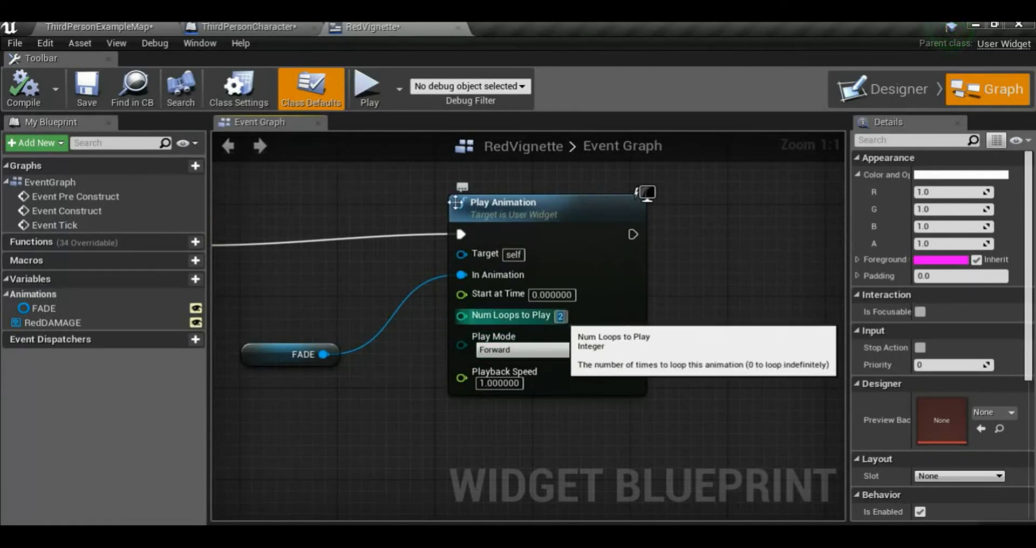
left_click(367, 87)
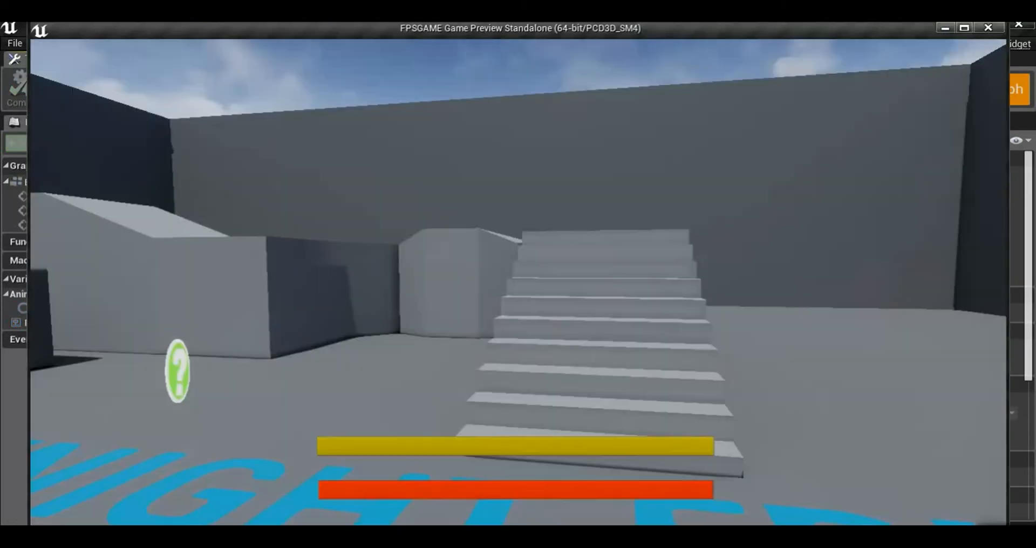
key("w")
key("Escape")
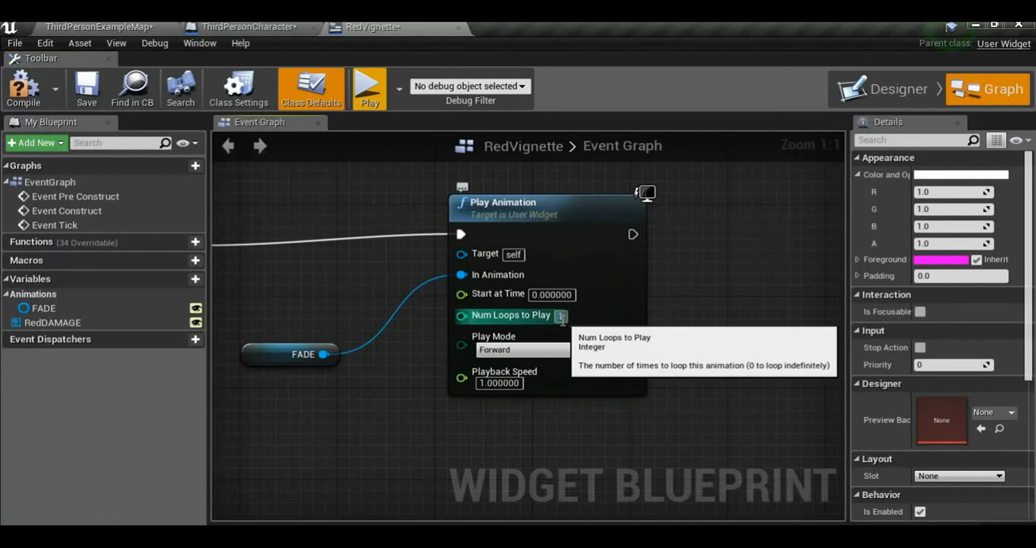
left_click(89, 89)
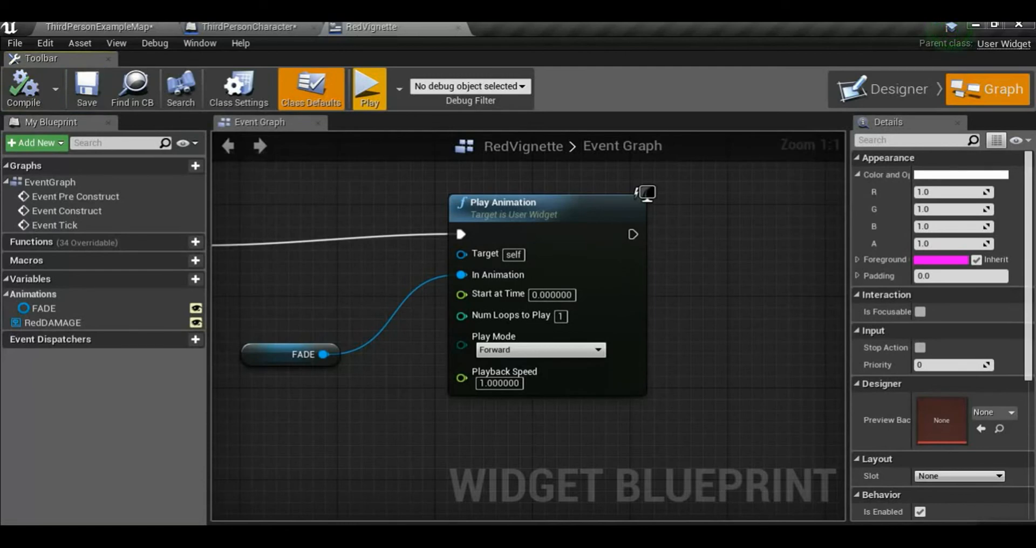
Open the TakeDamage5% function of the ThirdPersonCharacter blueprint and show the free space after its Armor SET node
left_click(251, 27)
left_click(68, 313)
left_click(252, 323)
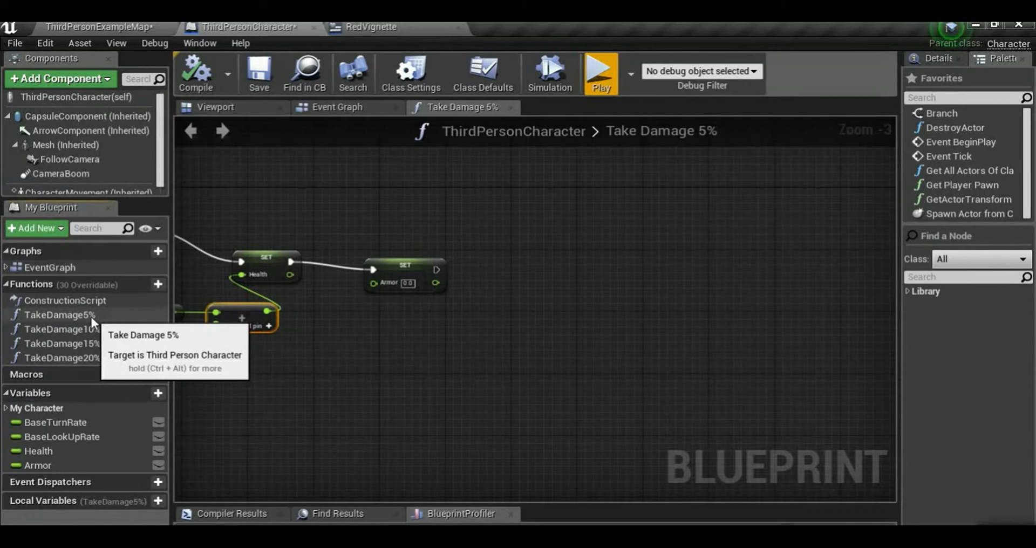
right_click_drag(278, 352, 437, 352)
right_click_drag(556, 326, 408, 327)
scroll(468, 317, "up", 3)
right_click_drag(566, 254, 458, 273)
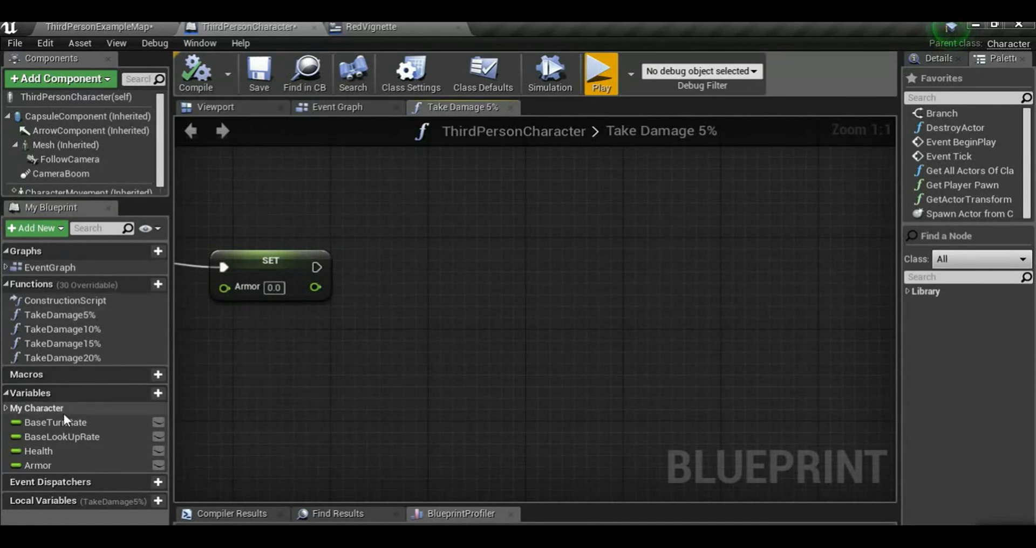
Delete the block of nodes from the ThirdPersonCharacter EventGraph, and compile and save the blueprint
double_click(52, 267)
scroll(434, 387, "down", 3)
right_click_drag(581, 381, 406, 370)
scroll(407, 370, "up", 6)
scroll(406, 370, "down", 3)
left_click_drag(213, 204, 766, 431)
key("Delete")
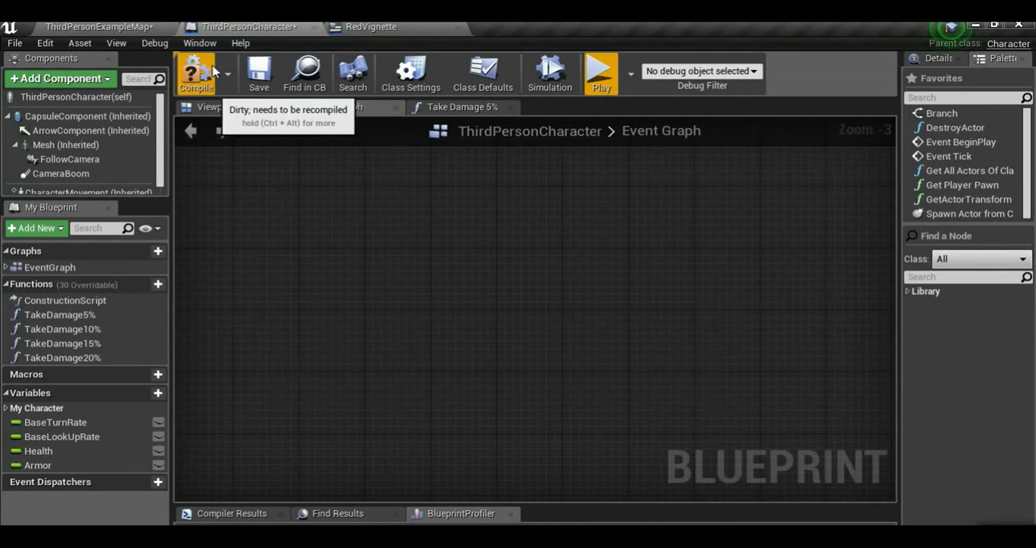
left_click(260, 75)
In Take Damage 5%, add a Create Widget node after the Armor SET node and set its class to Red Vignette
left_click(483, 110)
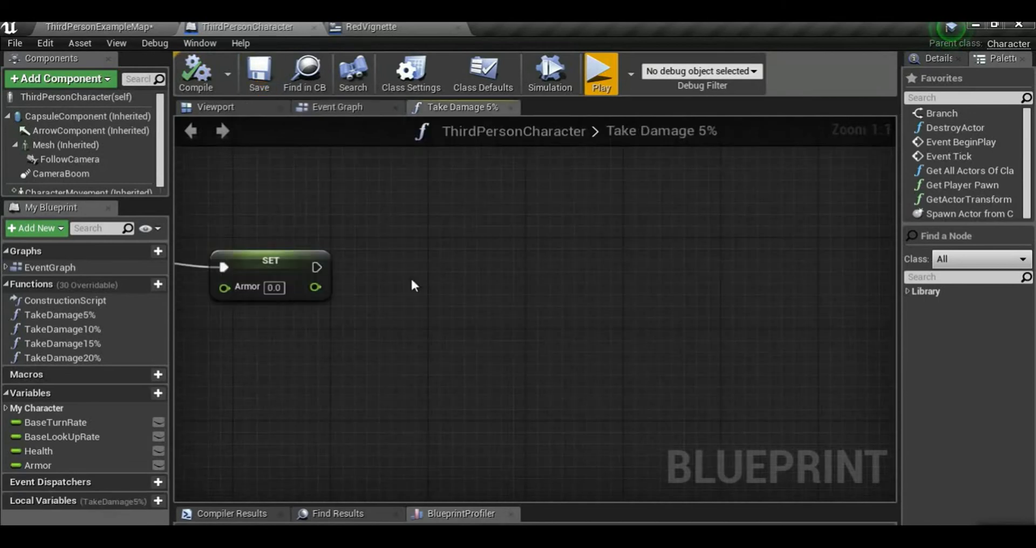
left_click_drag(331, 281, 452, 273)
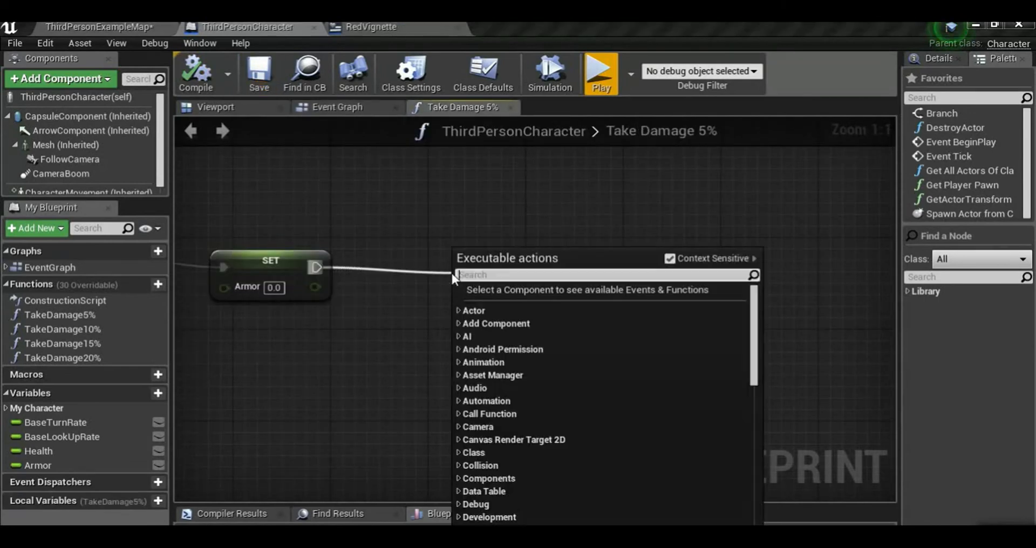
type("creat")
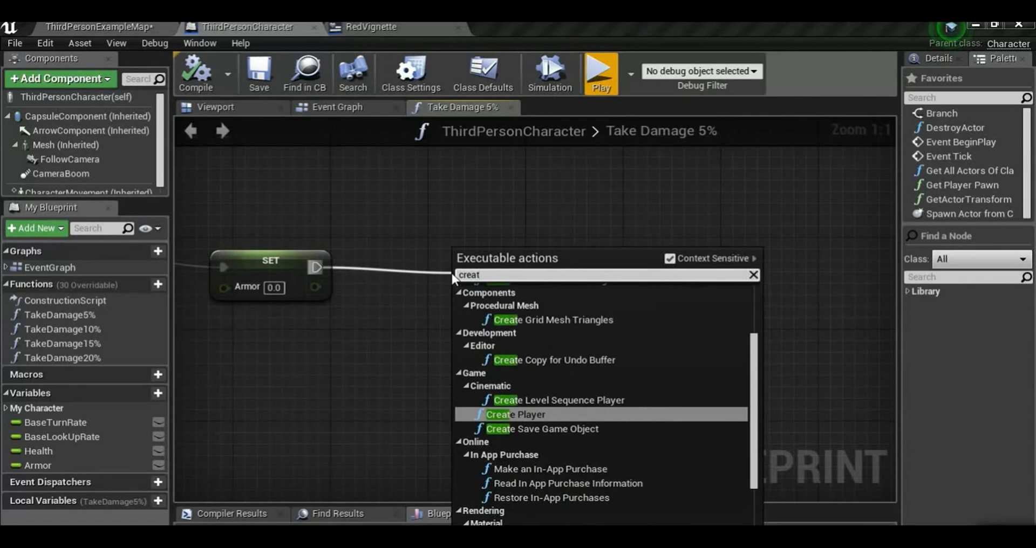
type("e")
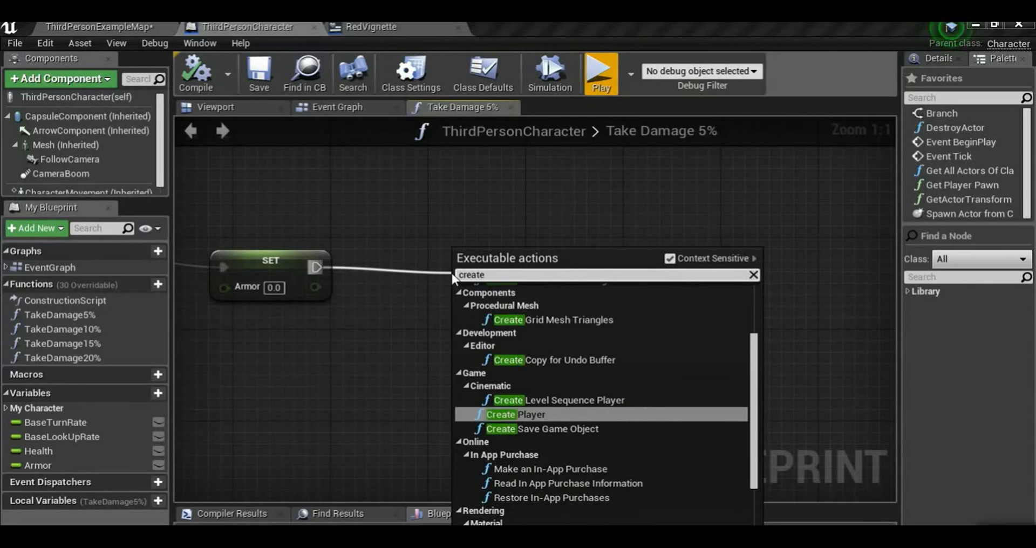
type(" wig")
key("BackSpace")
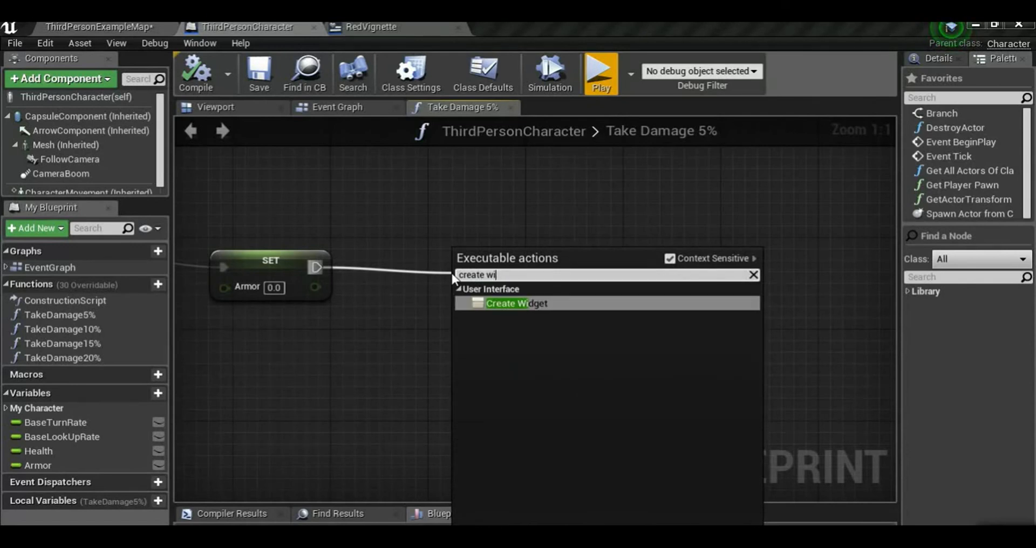
key("Return")
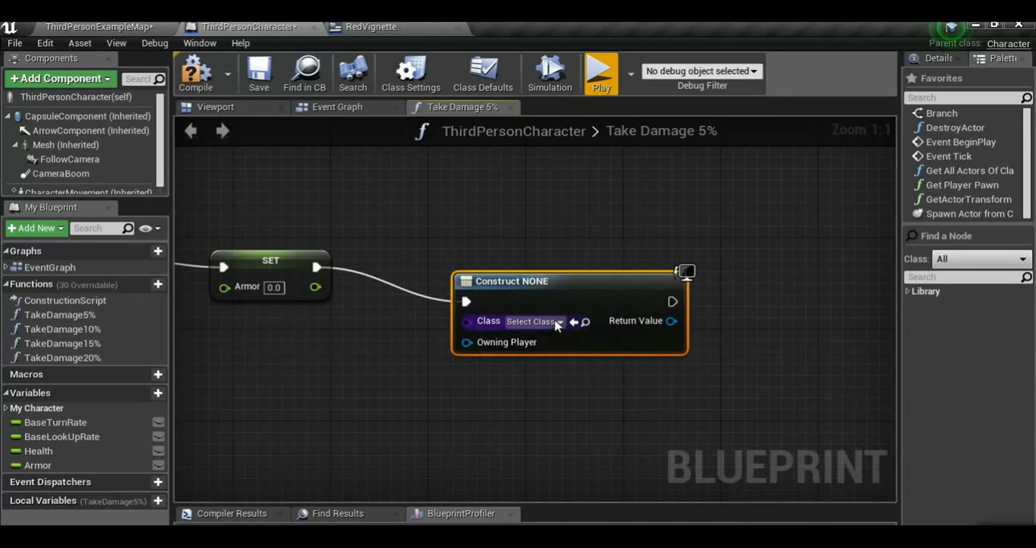
left_click(555, 321)
left_click(556, 380)
Add an Add to Viewport node from the Create Red Vignette Widget return value and line it up beside that node
right_click_drag(556, 376, 441, 346)
left_click_drag(558, 291, 643, 292)
type("a")
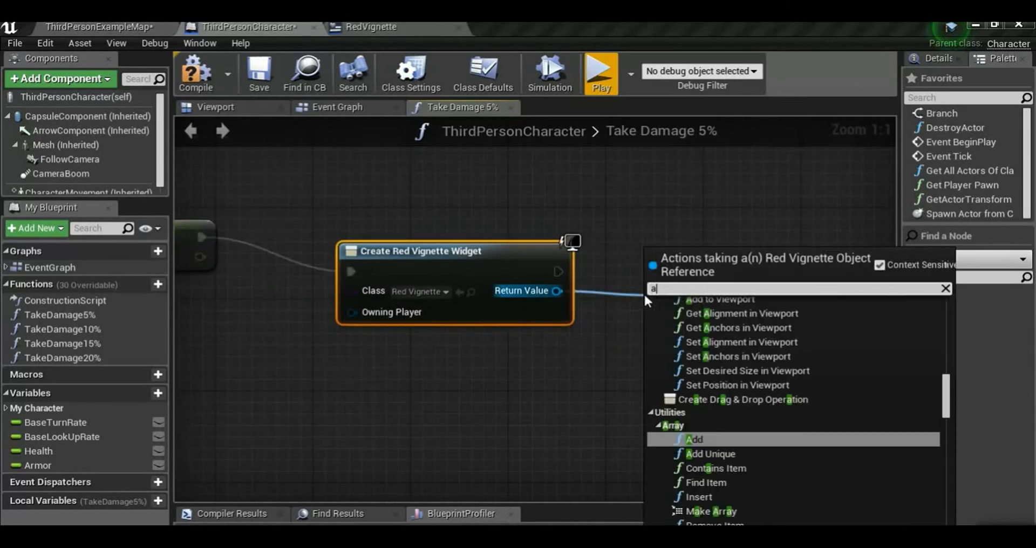
type("dd ")
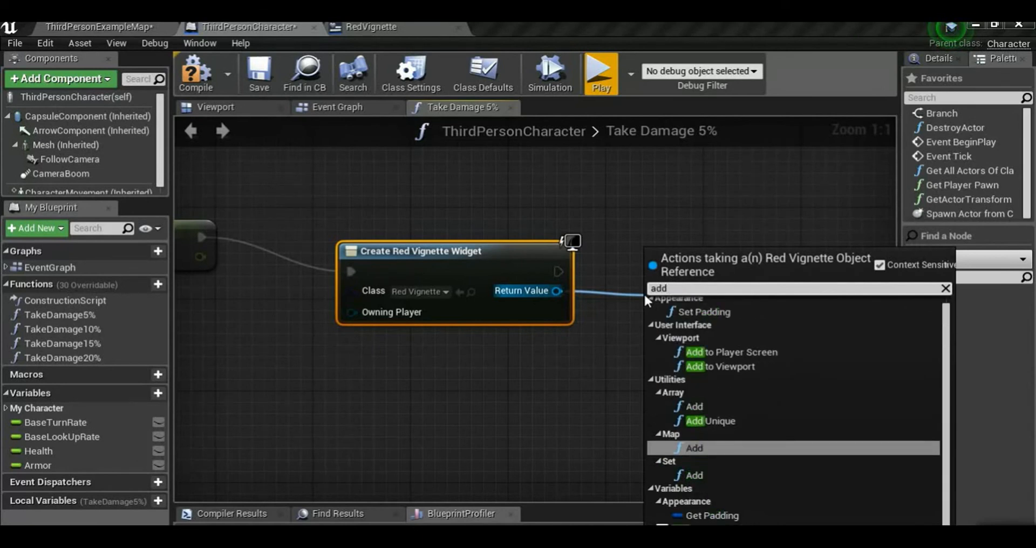
type("v")
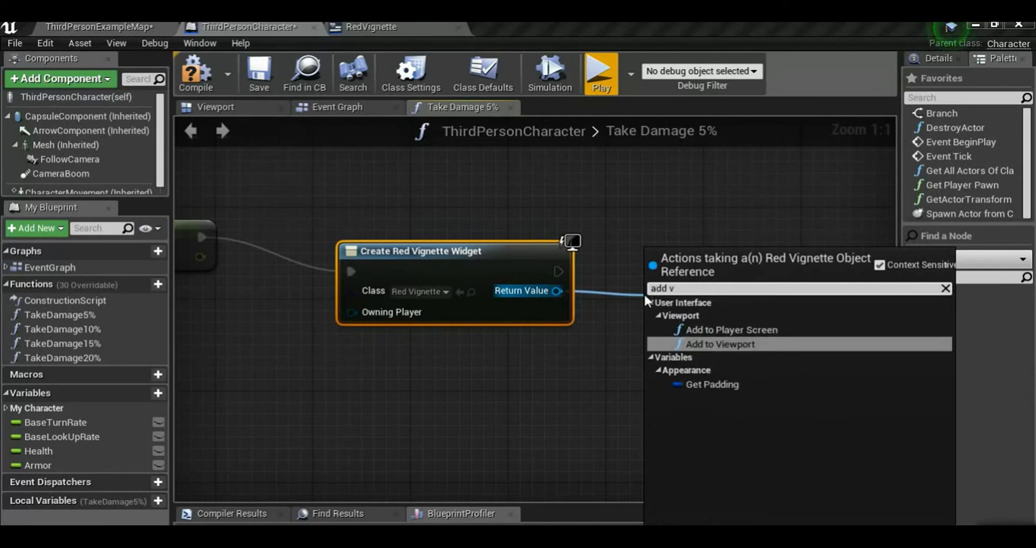
key("Return")
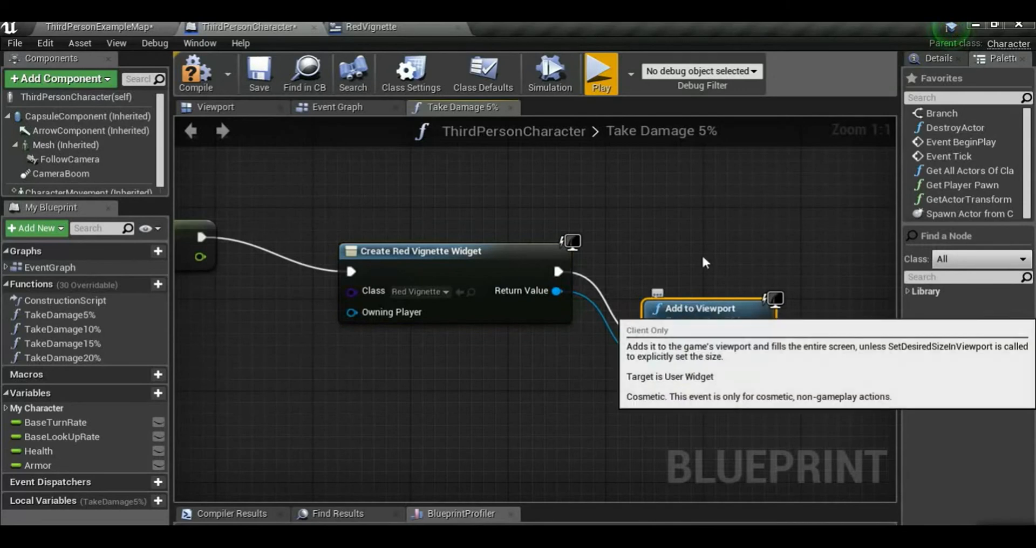
left_click_drag(693, 311, 695, 241)
Feed a Get Player Controller node into Create Red Vignette Widget's Owning Player input, and compile and save the blueprint
right_click_drag(443, 346, 608, 338)
scroll(351, 336, "down", 3)
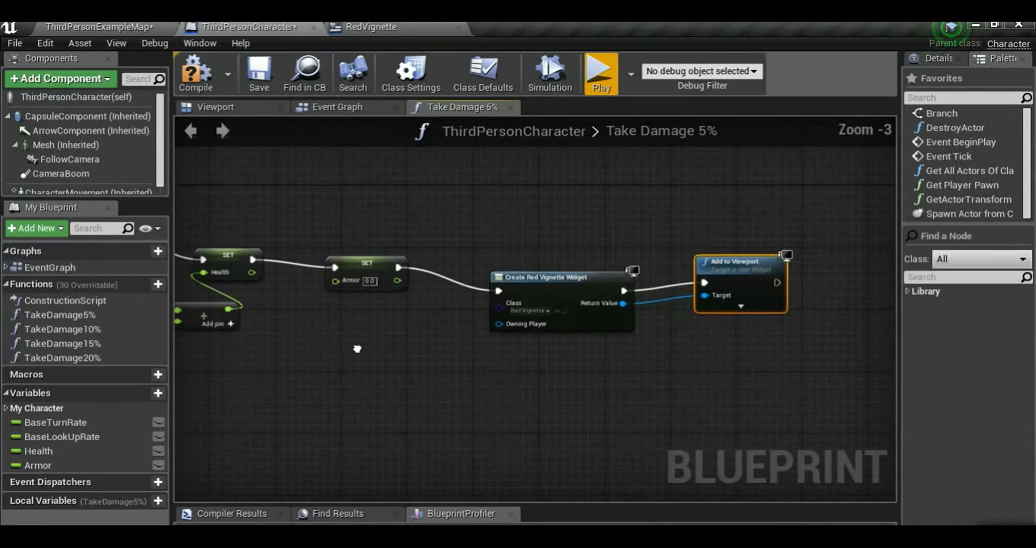
right_click_drag(356, 349, 472, 323)
right_click_drag(320, 259, 436, 287)
mouse_move(347, 248)
left_mouse_down()
mouse_move(565, 316)
mouse_move(342, 247)
left_mouse_up()
right_click_drag(516, 313, 467, 296)
left_click_drag(681, 307, 643, 324)
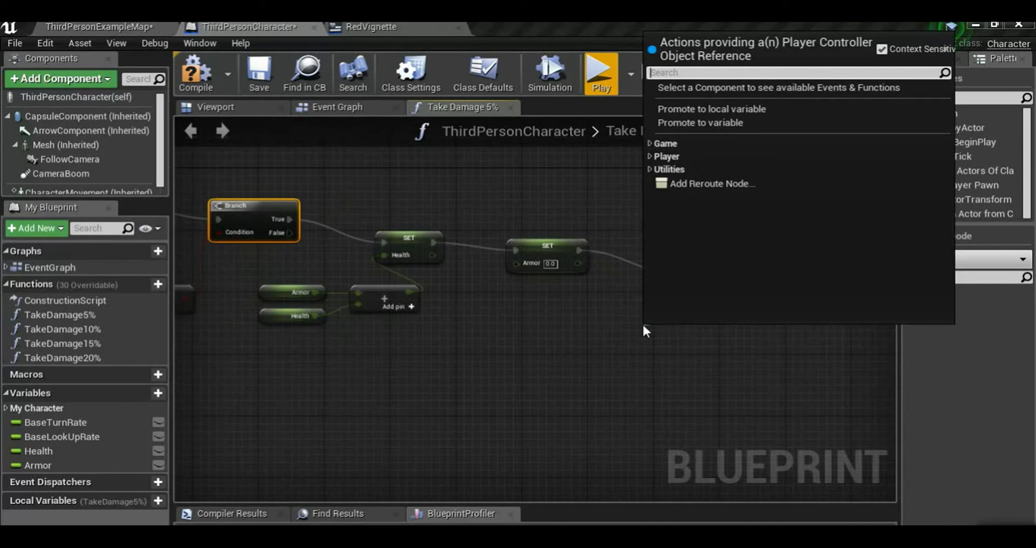
type("get")
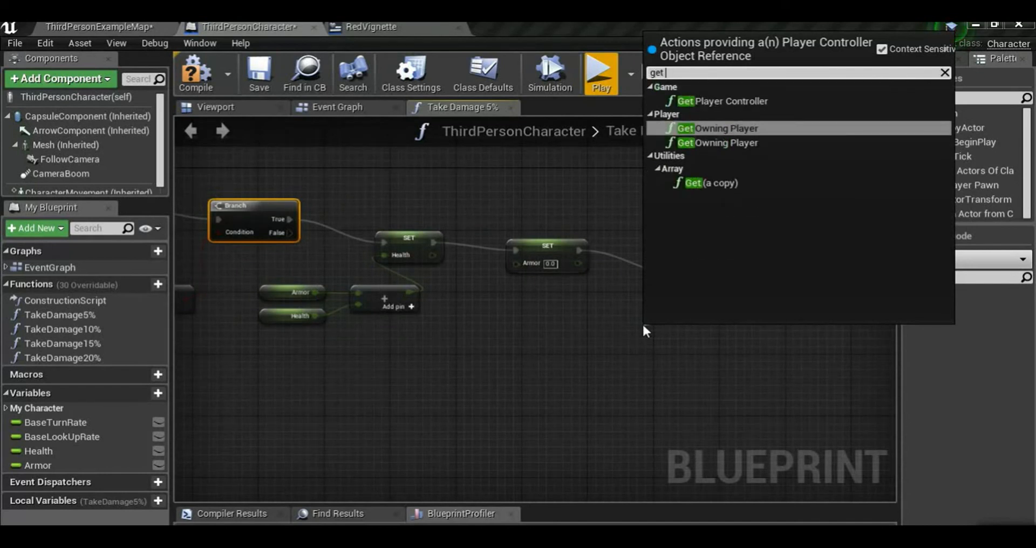
key("Up")
key("Return")
left_click_drag(663, 330, 534, 335)
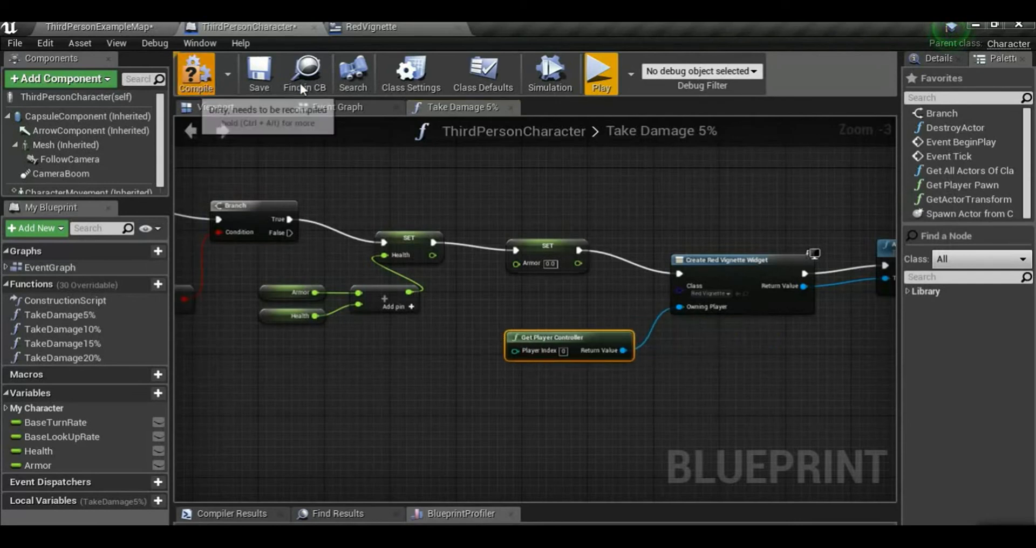
left_click(251, 75)
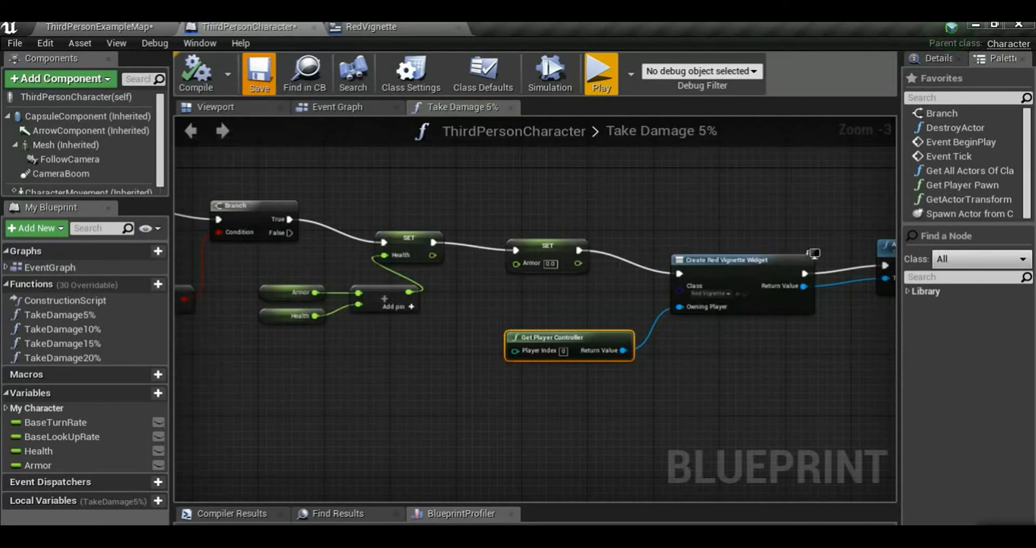
left_click(258, 75)
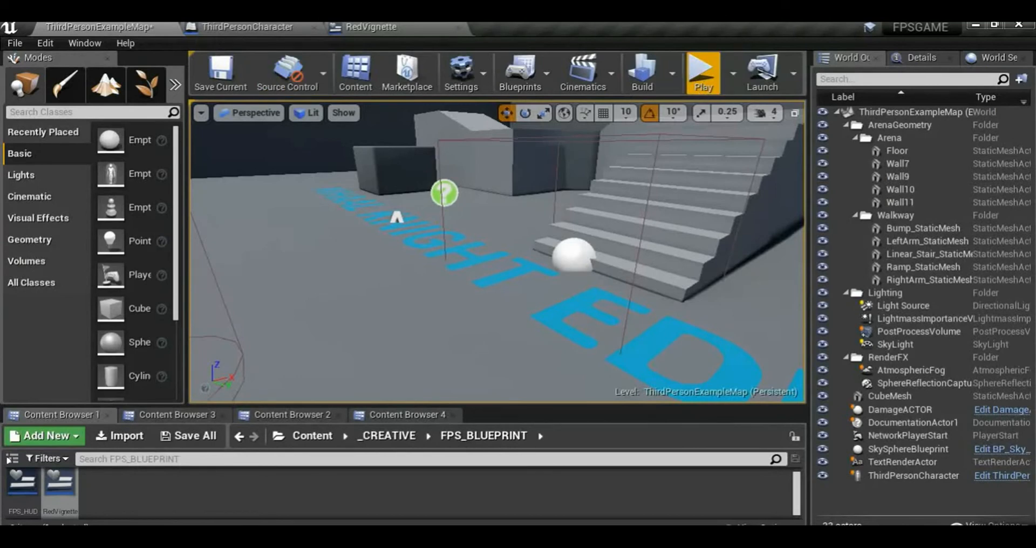
Play the ThirdPersonExampleMap level twice, moving the character around to check the red damage vignette, and end each session
left_click(703, 73)
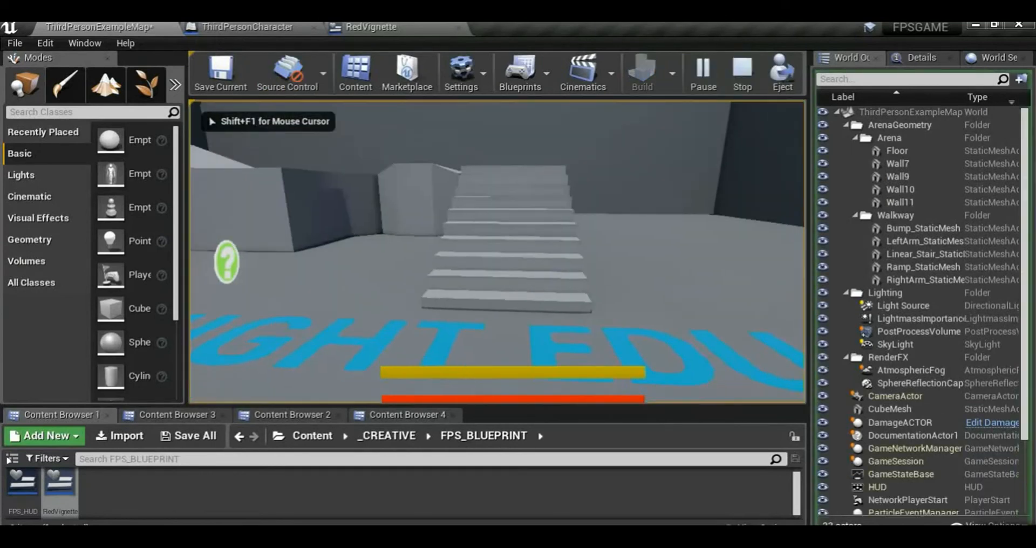
key("shift+w")
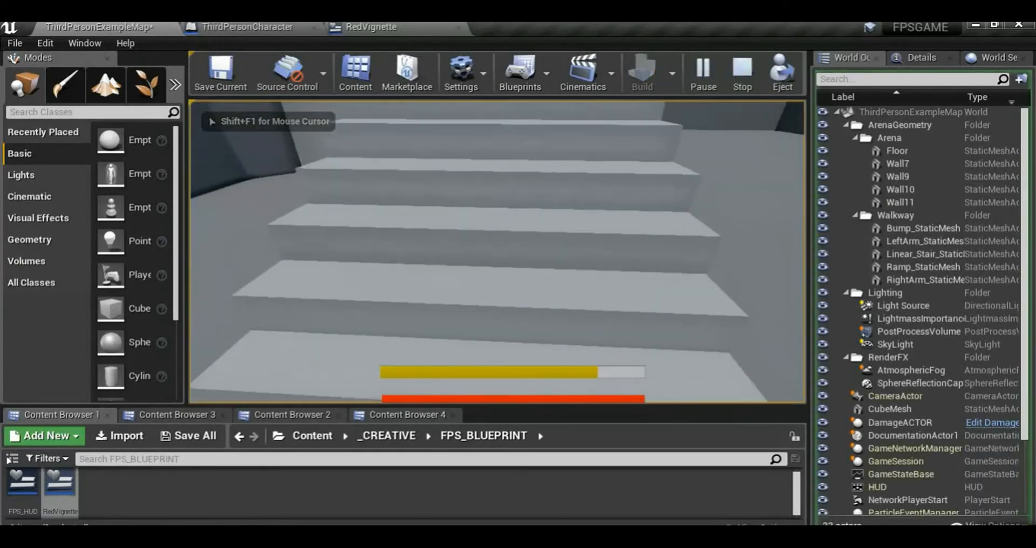
key("Escape")
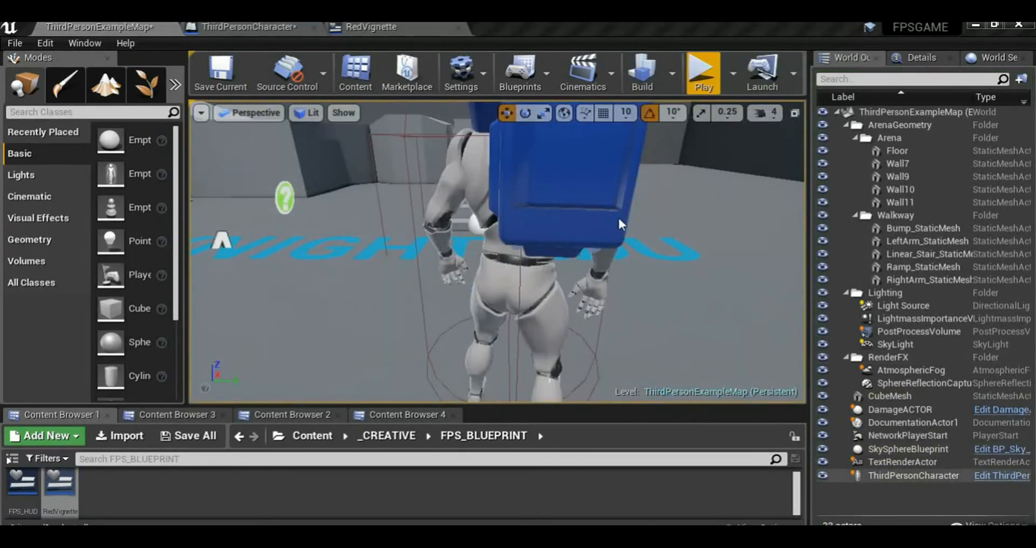
left_click(704, 86)
key("w")
key("s")
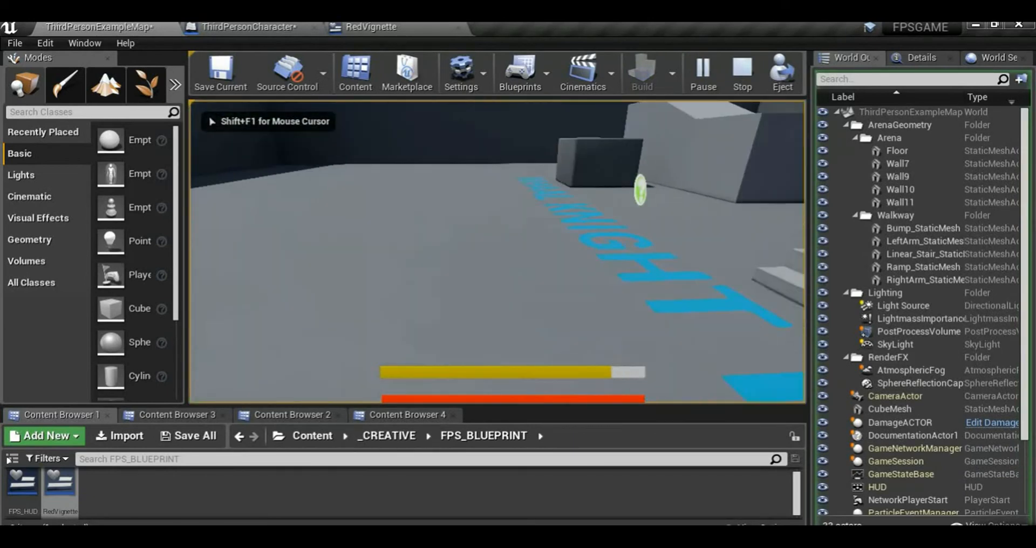
key("Escape")
Close the RedVignette widget editor and return to the Health, Armor and vignette nodes of ThirdPersonCharacter's Take Damage 5% graph
left_click(396, 27)
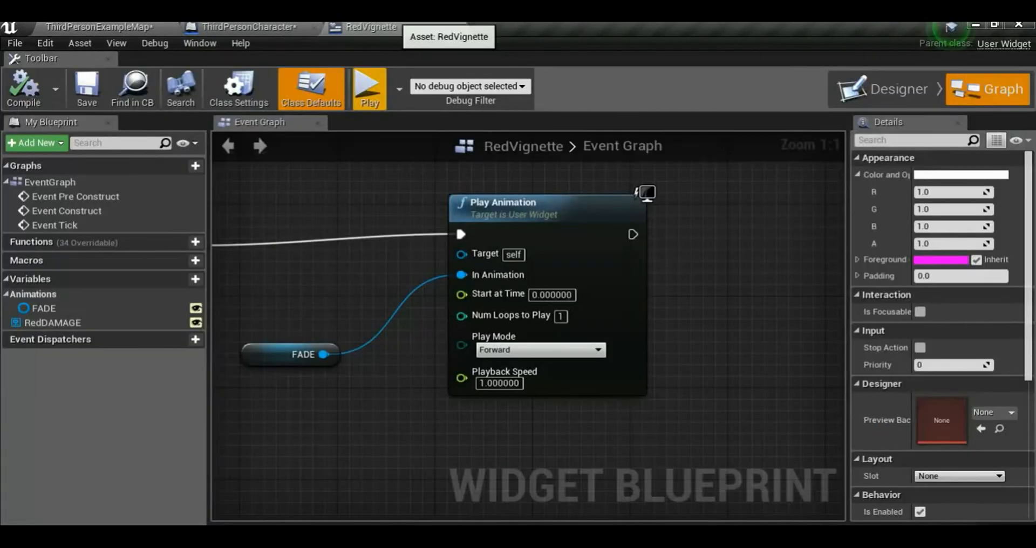
left_click(459, 28)
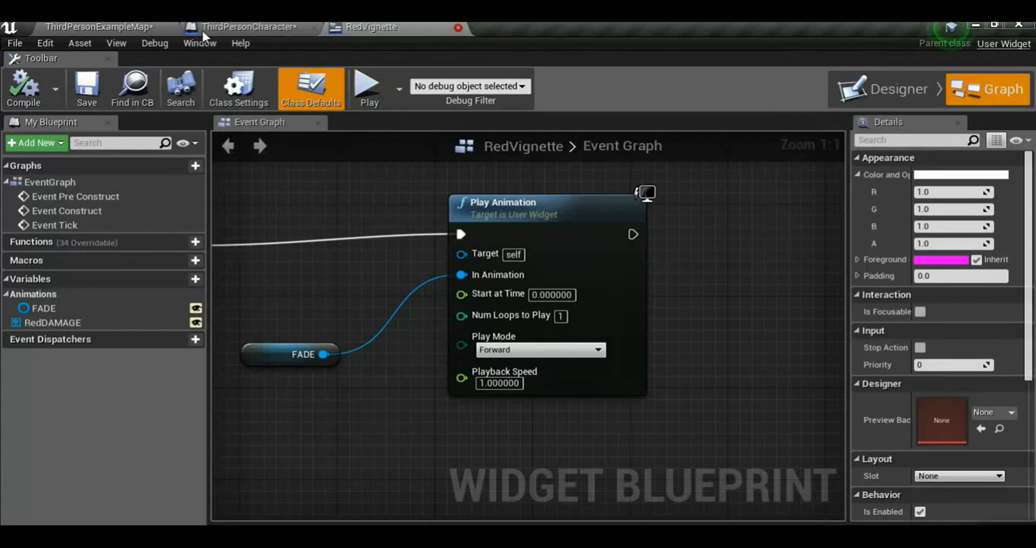
scroll(452, 352, "down", 1)
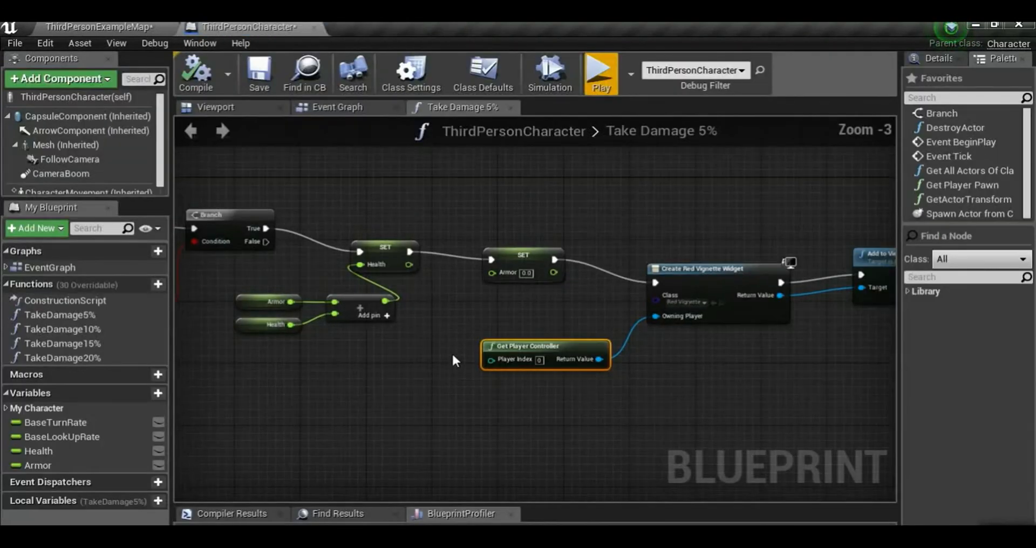
right_click_drag(452, 352, 286, 352)
scroll(409, 312, "up", 1)
right_click_drag(183, 269, 394, 278)
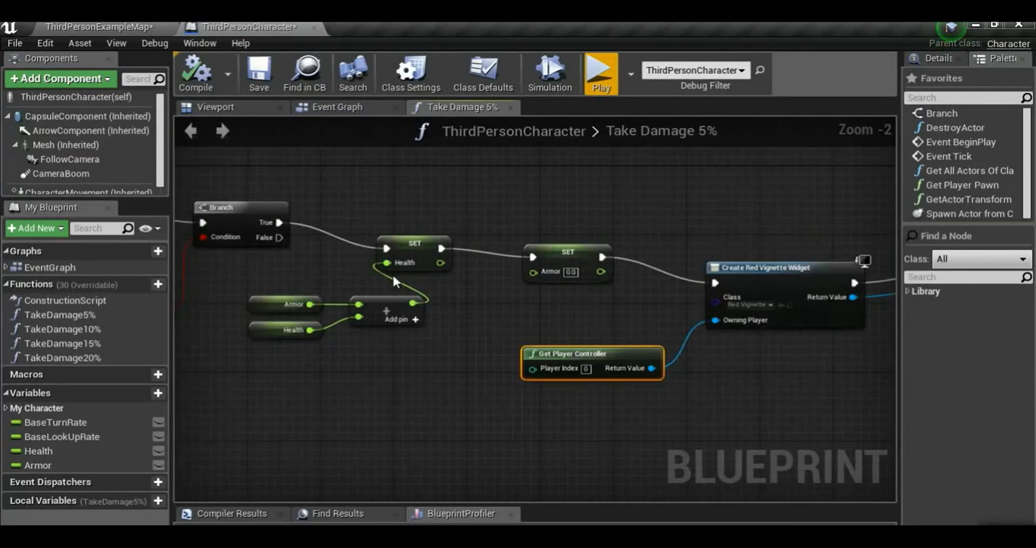
Connect the Branch node's False output to Create Red Vignette Widget's execution input, straightening the Branch's position, and compile and save the blueprint
left_click_drag(280, 238, 318, 267)
right_click_drag(221, 289, 493, 237)
right_click_drag(380, 211, 369, 360)
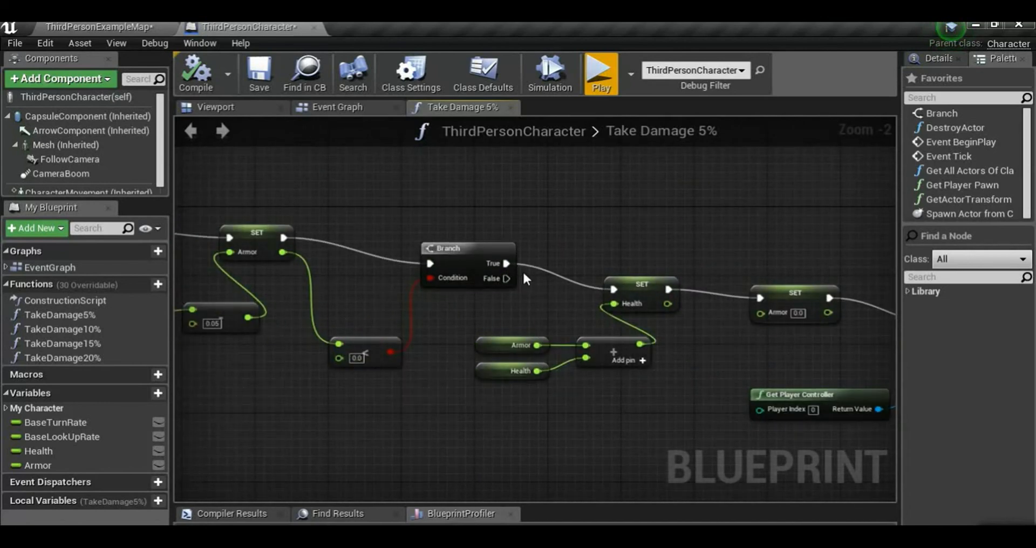
right_click_drag(522, 270, 384, 258)
left_click_drag(372, 254, 808, 301)
right_click_drag(731, 333, 558, 318)
right_click_drag(411, 195, 567, 204)
left_click_drag(331, 235, 302, 260)
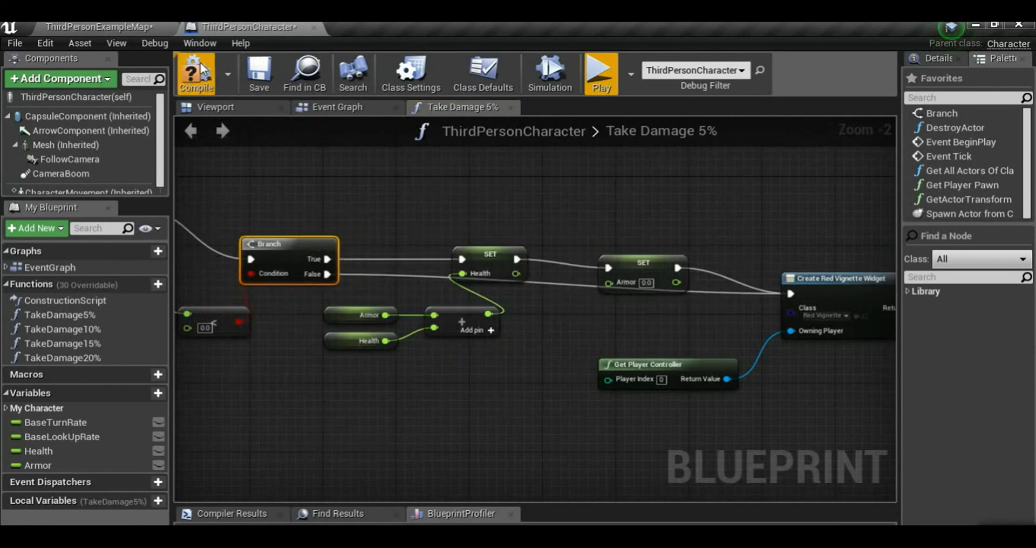
left_click(264, 72)
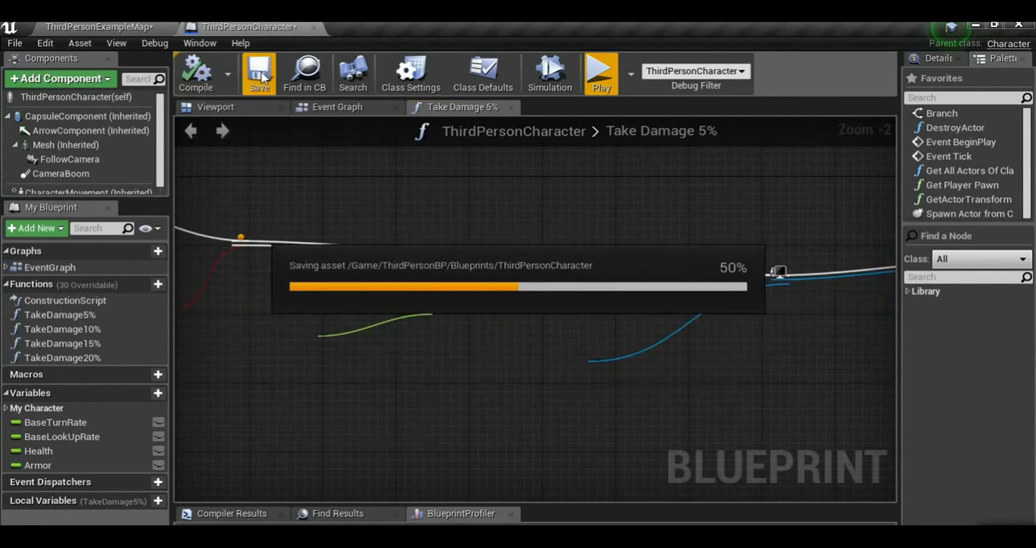
Play the ThirdPersonExampleMap level, moving the character back and forth around the stairs to check the red vignette when taking damage
left_click(98, 26)
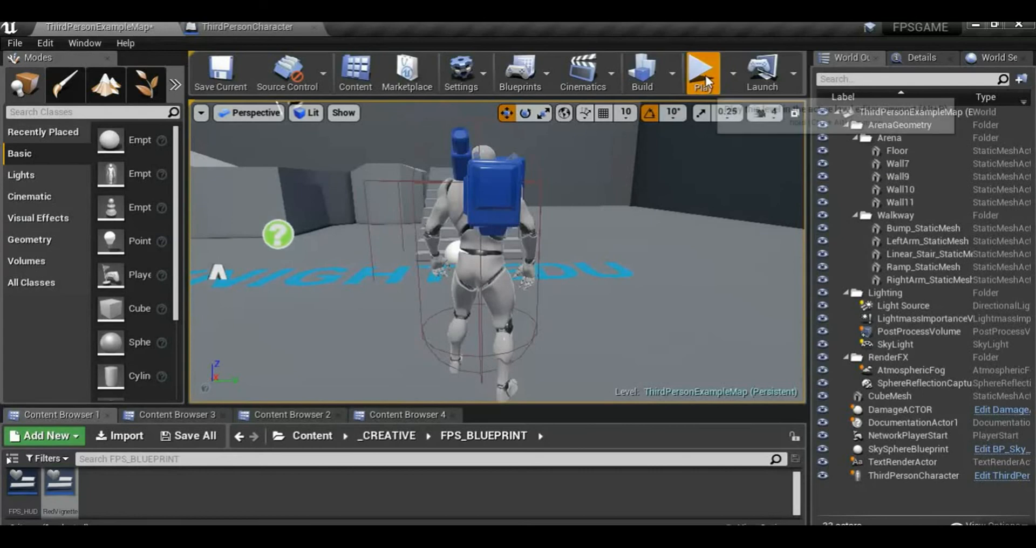
left_click(704, 73)
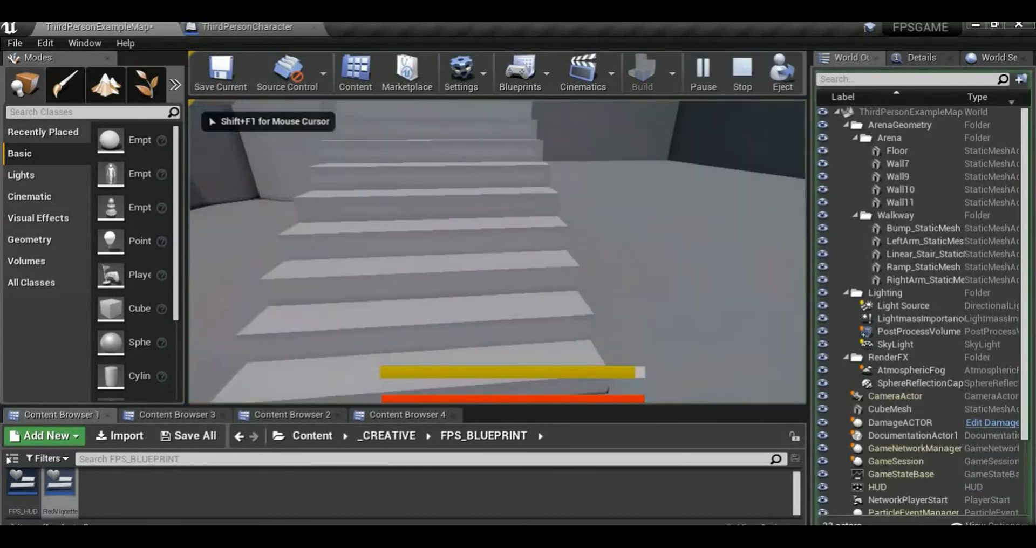
key("w")
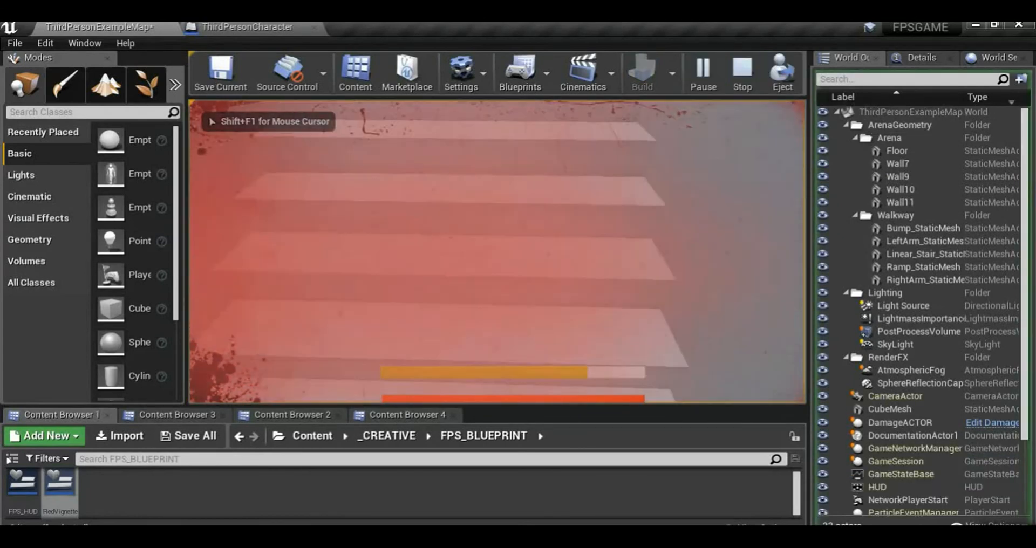
key("w")
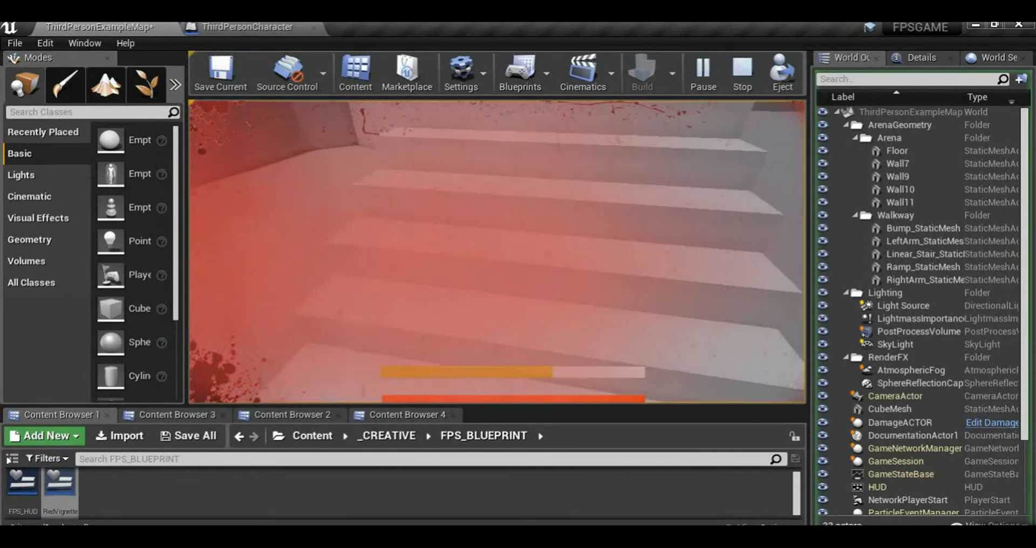
key("s")
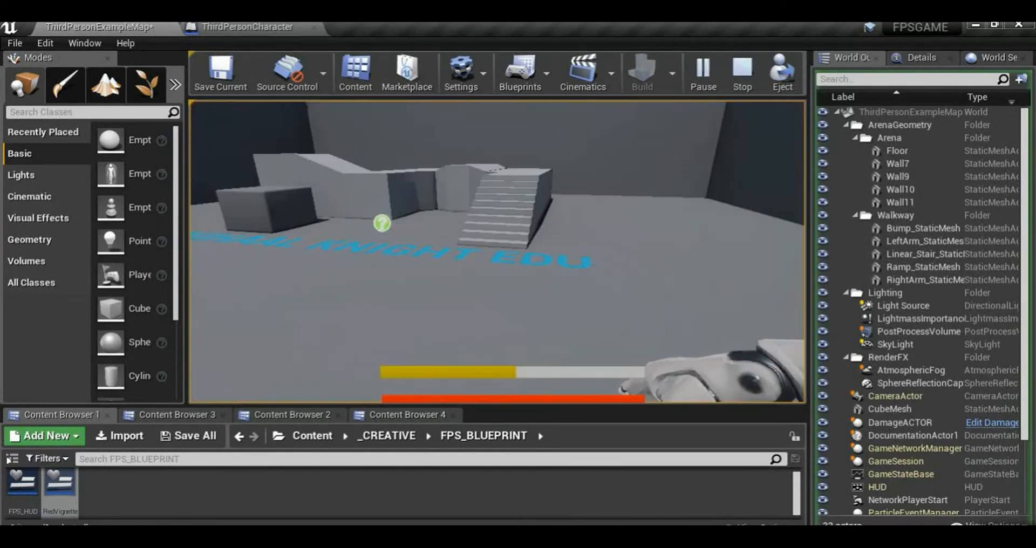
key("w")
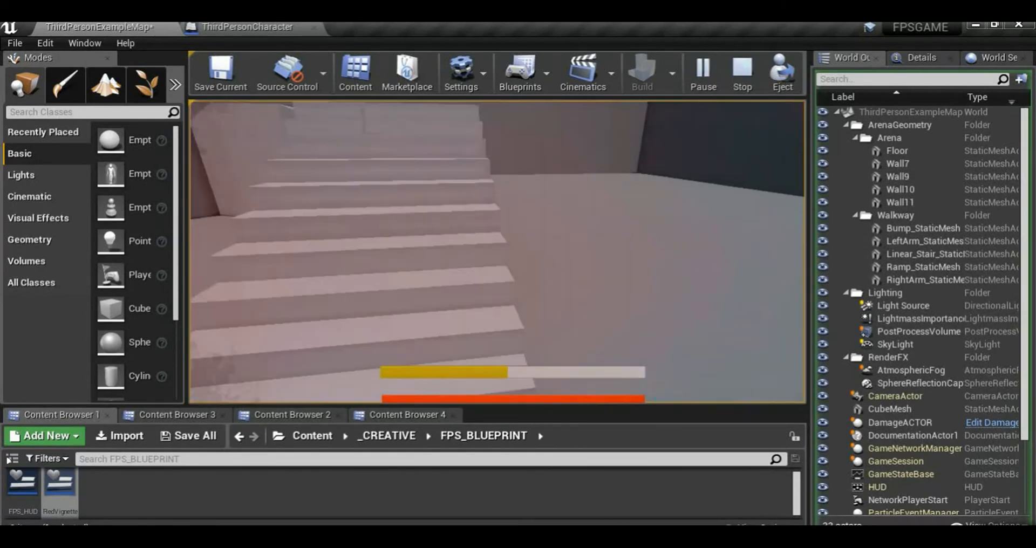
key("w")
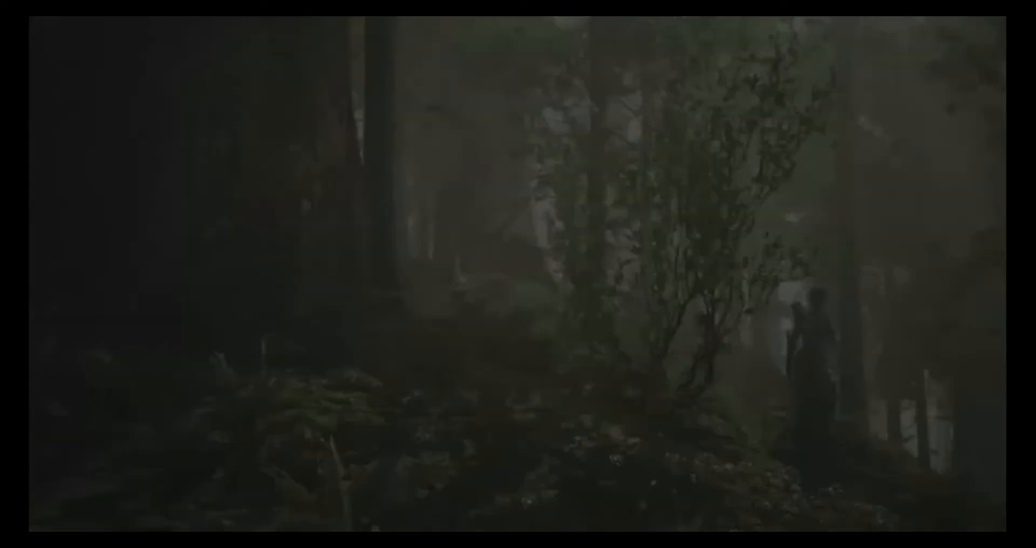